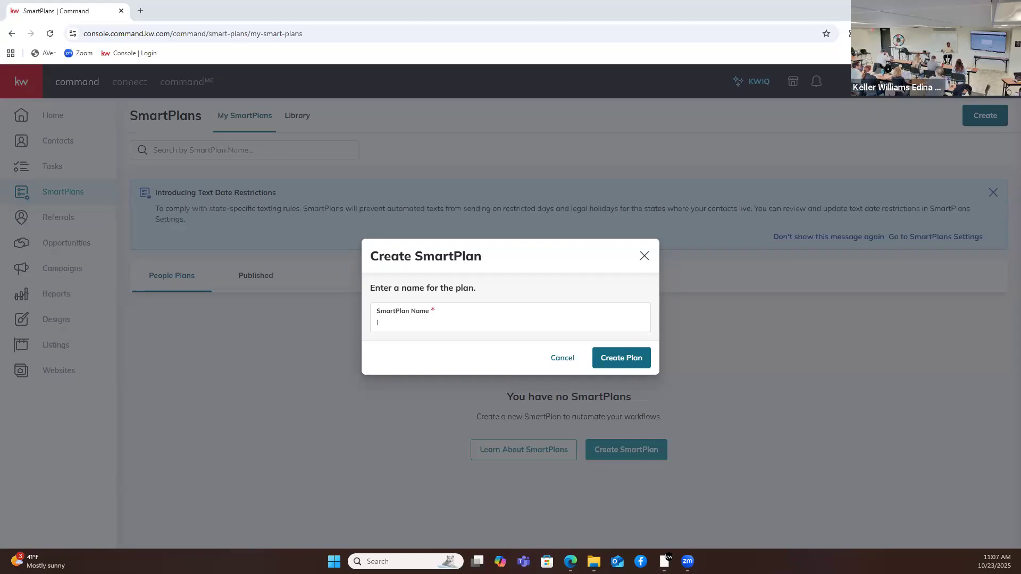
Step: Name the new SmartPlan "Op House FollowUp" and create it
{"action": "left_click", "coordinate": [432, 326]}
{"action": "key", "text": "BackSpace"}
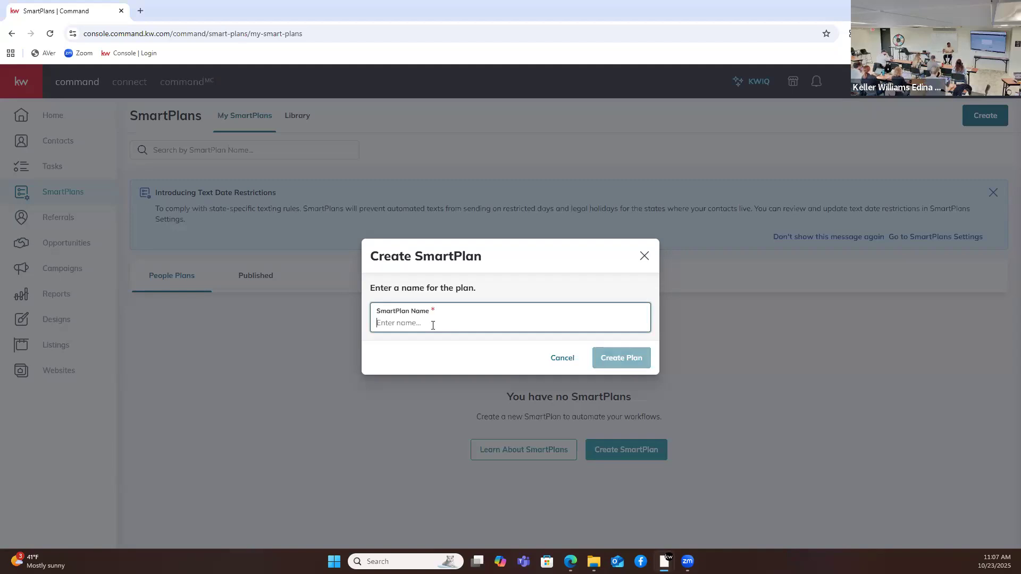
{"action": "type", "text": "on"}
{"action": "key", "text": "BackSpace"}
{"action": "key", "text": "BackSpace"}
{"action": "type", "text": "Op H"}
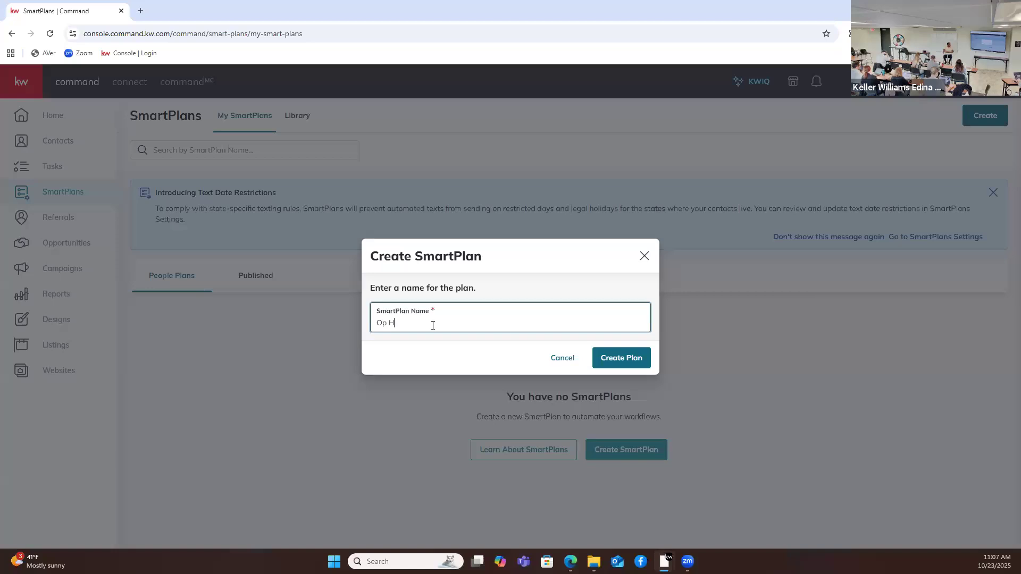
{"action": "type", "text": "ouse olo"}
{"action": "key", "text": "BackSpace"}
{"action": "key", "text": "BackSpace"}
{"action": "key", "text": "BackSpace"}
{"action": "type", "text": "FollowUp"}
{"action": "left_click", "coordinate": [620, 358]}
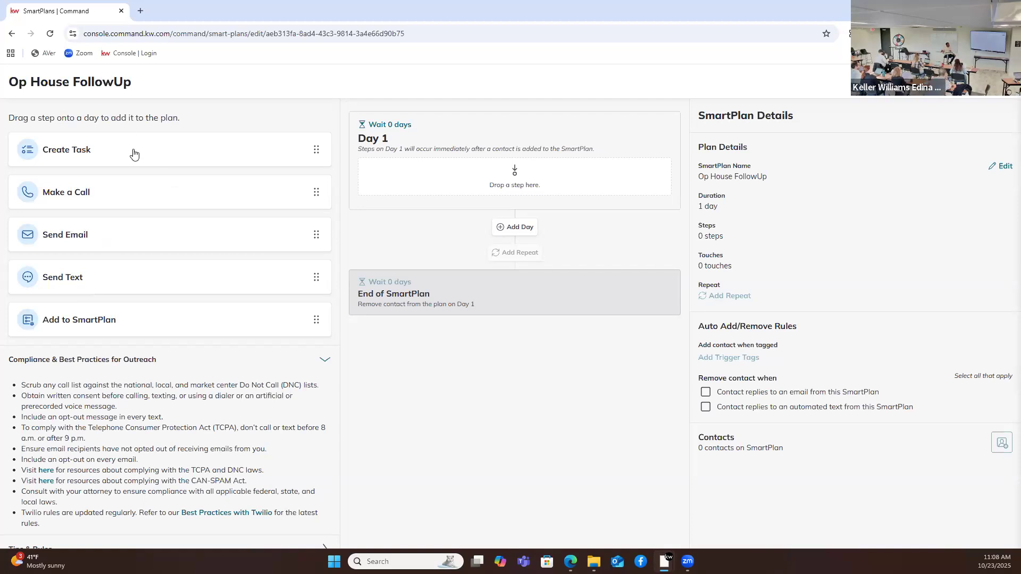
Step: Add a Create Task step to Day 1 named "Send text to" followed by the contact.first.name merge tag
{"action": "left_click_drag", "start_coordinate": [146, 155], "coordinate": [447, 173]}
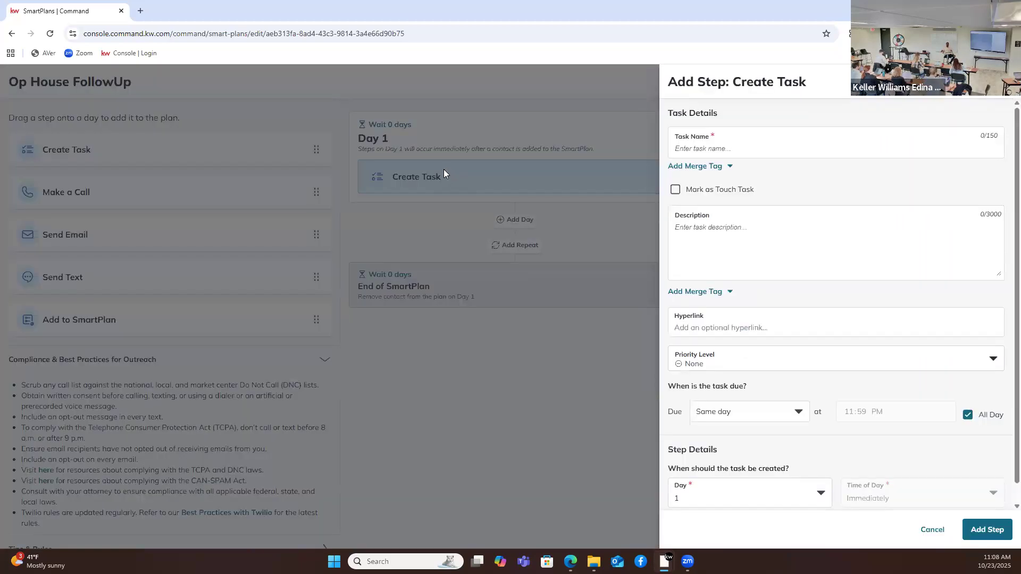
{"action": "left_click", "coordinate": [711, 150]}
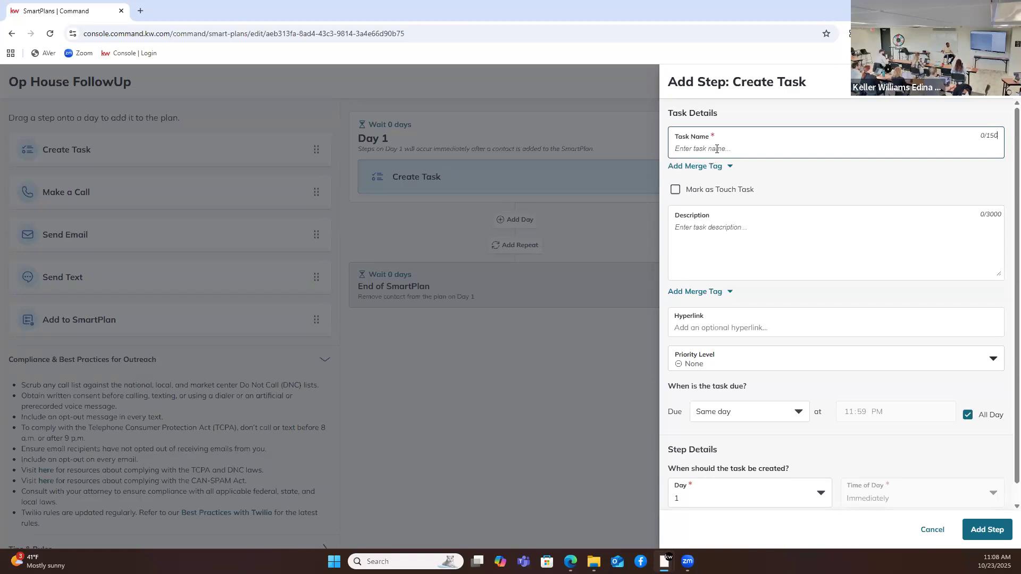
{"action": "type", "text": "Send "}
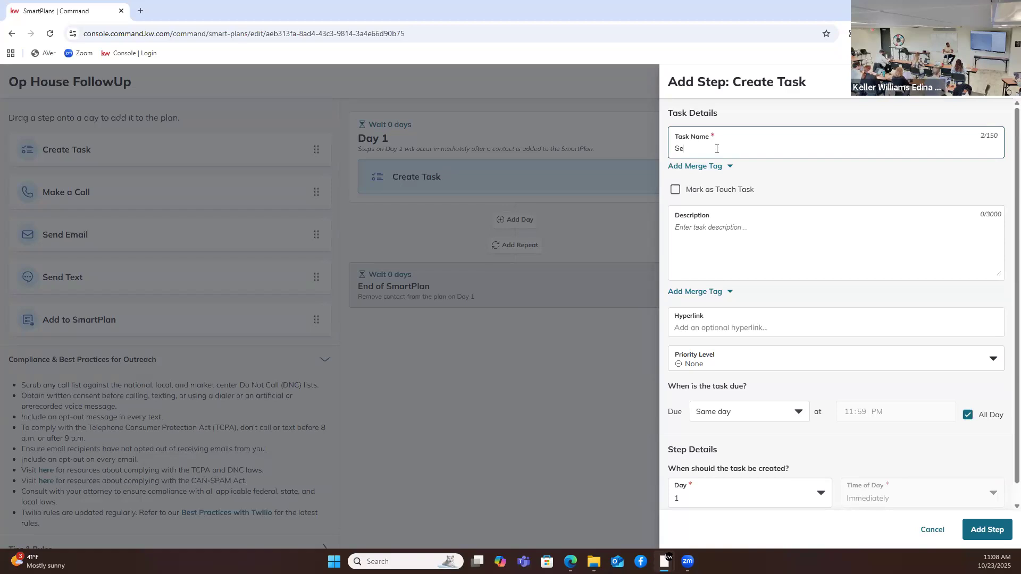
{"action": "type", "text": "text to"}
{"action": "left_click", "coordinate": [718, 168]}
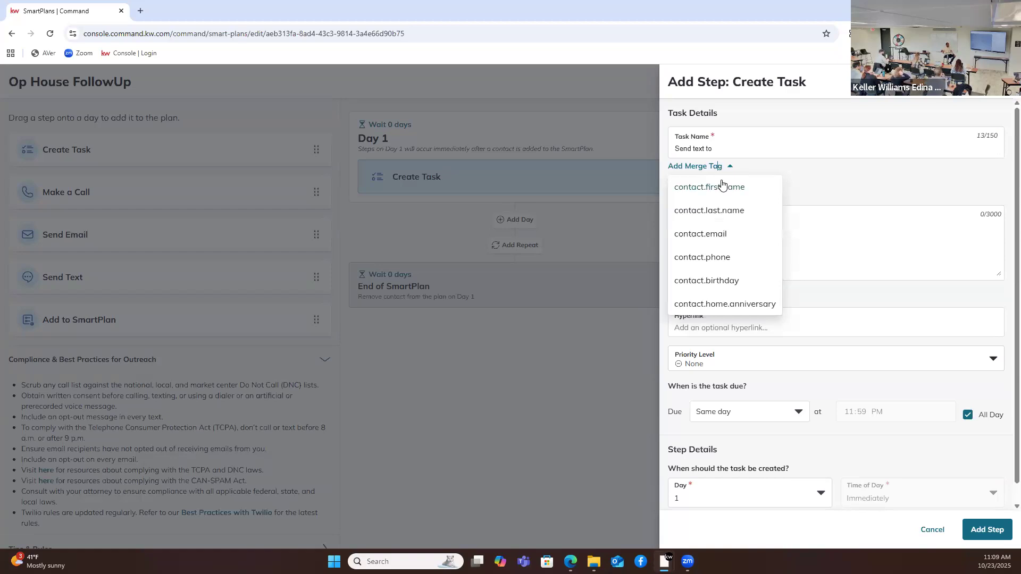
{"action": "left_click", "coordinate": [723, 186]}
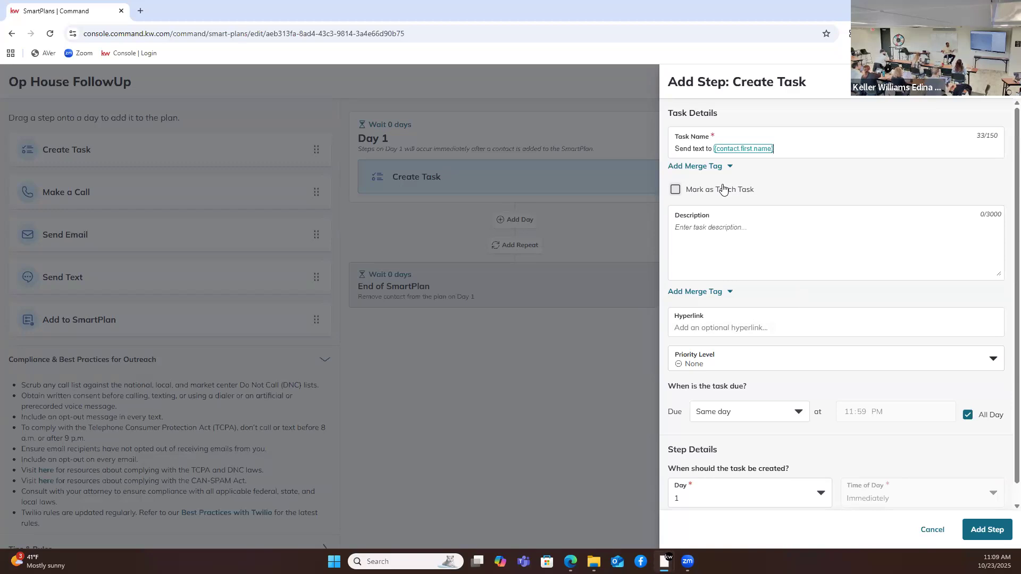
{"action": "left_click", "coordinate": [718, 167]}
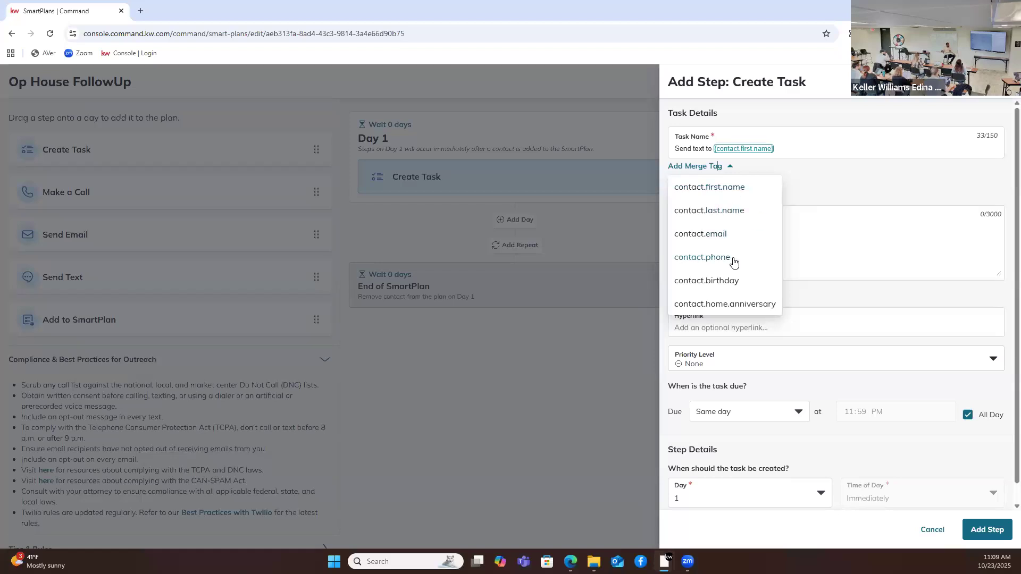
{"action": "left_click", "coordinate": [802, 187]}
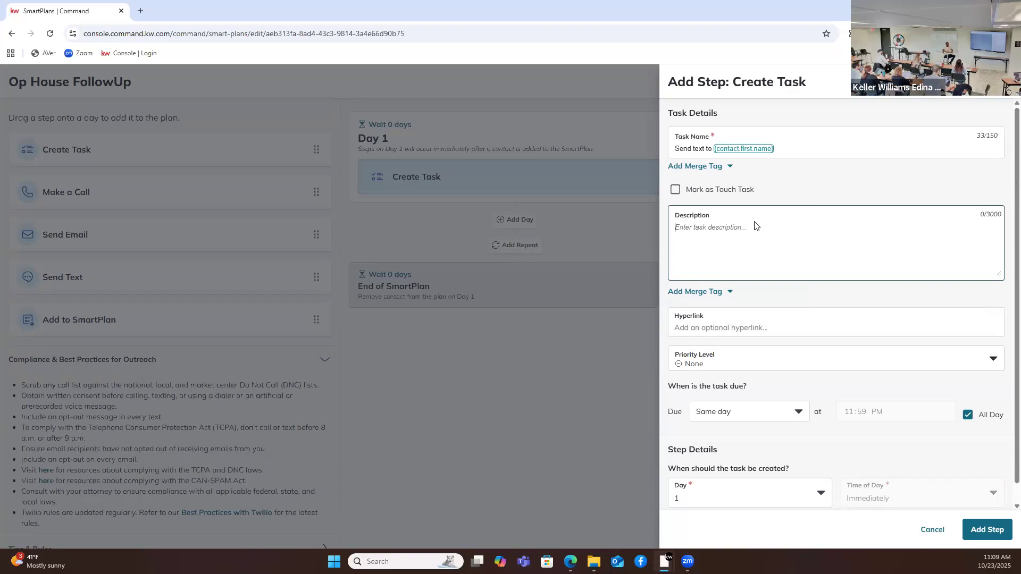
Step: Enter the task description "Send a message following up with this leaa."
{"action": "type", "text": "Send a message following up with thi sk"}
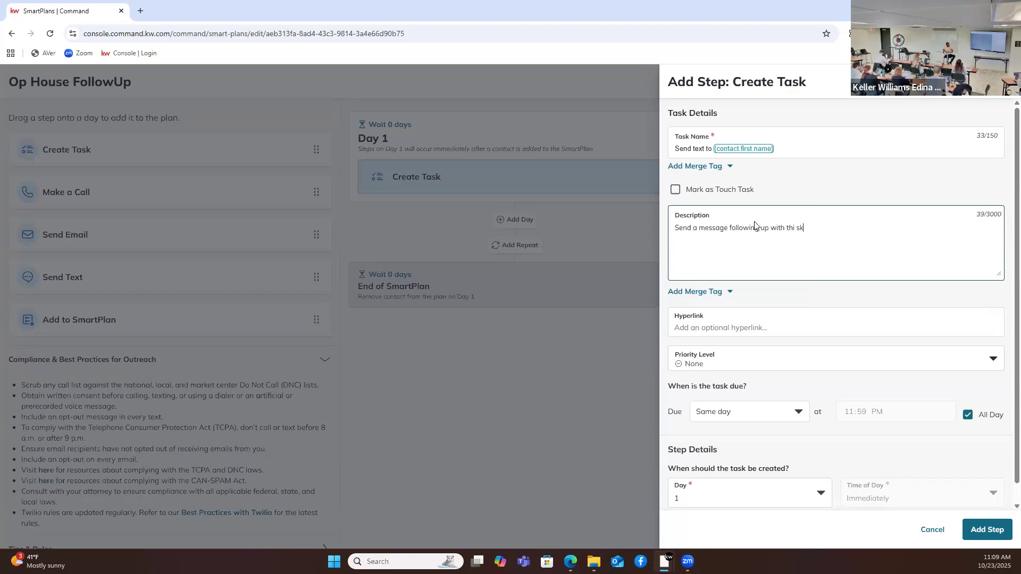
{"action": "key", "text": "BackSpace"}
{"action": "key", "text": "BackSpace"}
{"action": "key", "text": "BackSpace"}
{"action": "type", "text": "s lead."}
{"action": "left_click", "coordinate": [740, 153]}
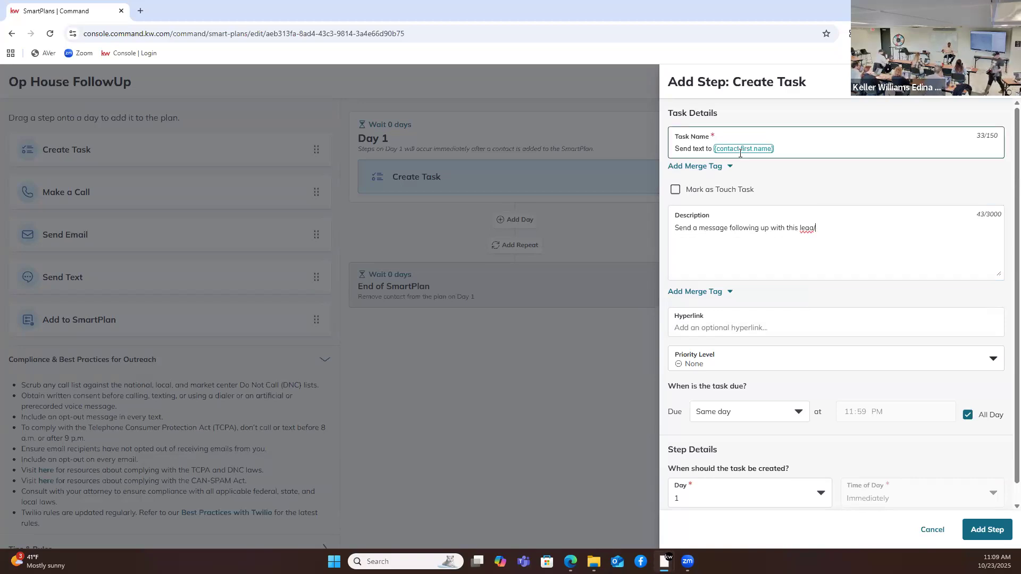
{"action": "left_click", "coordinate": [19, 181]}
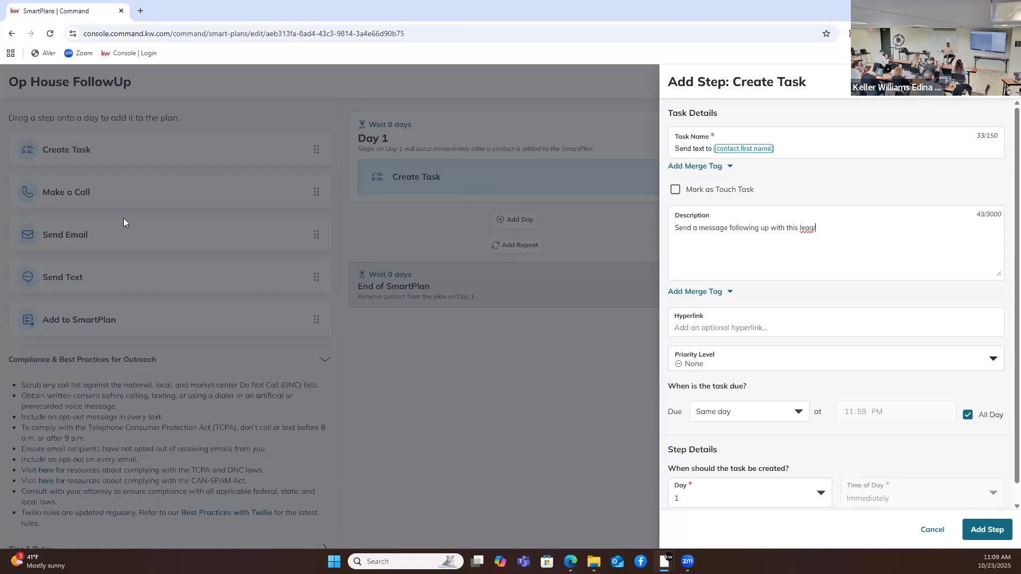
{"action": "left_click", "coordinate": [745, 258]}
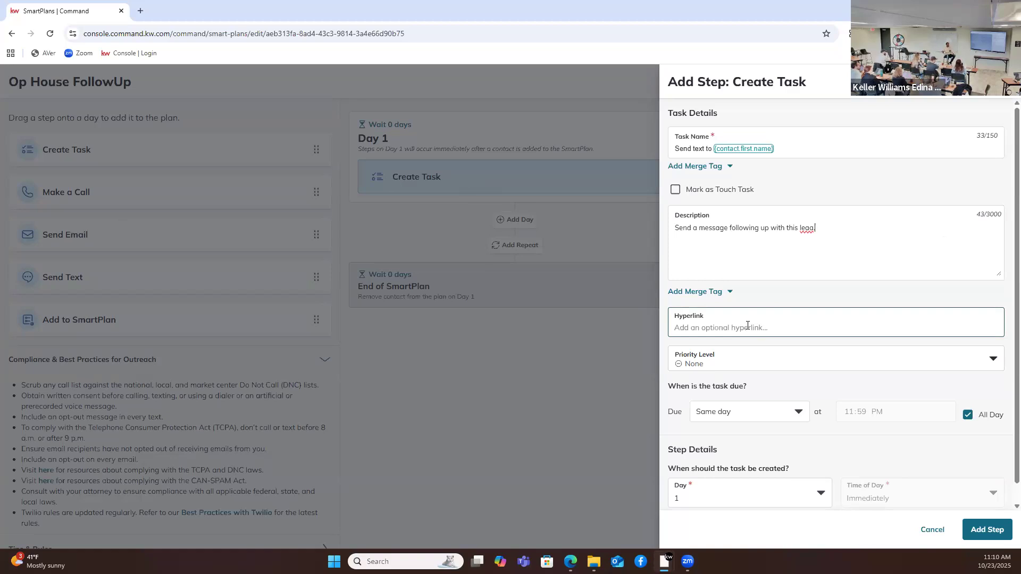
Step: Keep the task's priority at None, make it due the next day, and add the step to the plan
{"action": "left_click", "coordinate": [743, 368]}
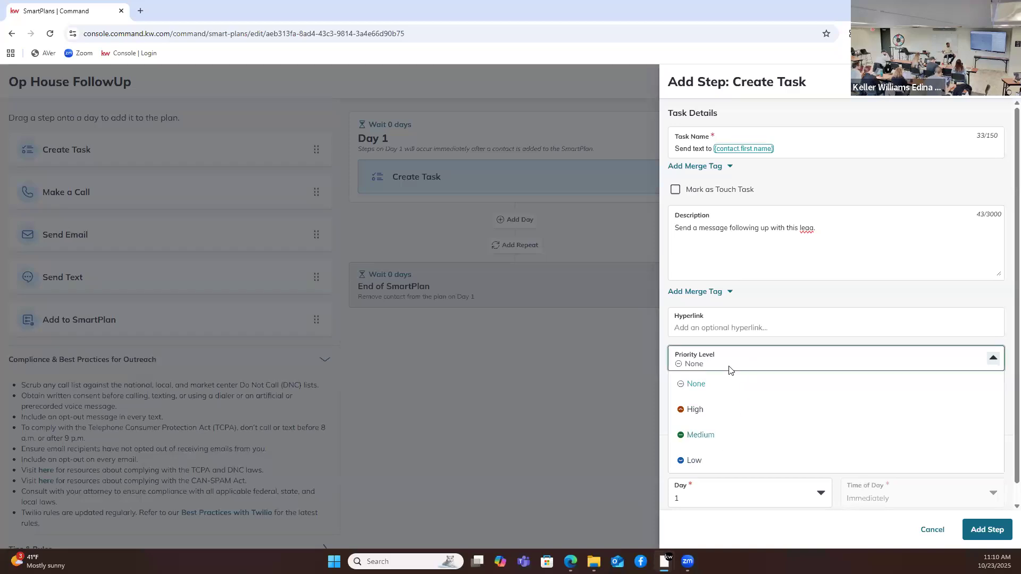
{"action": "left_click", "coordinate": [729, 383]}
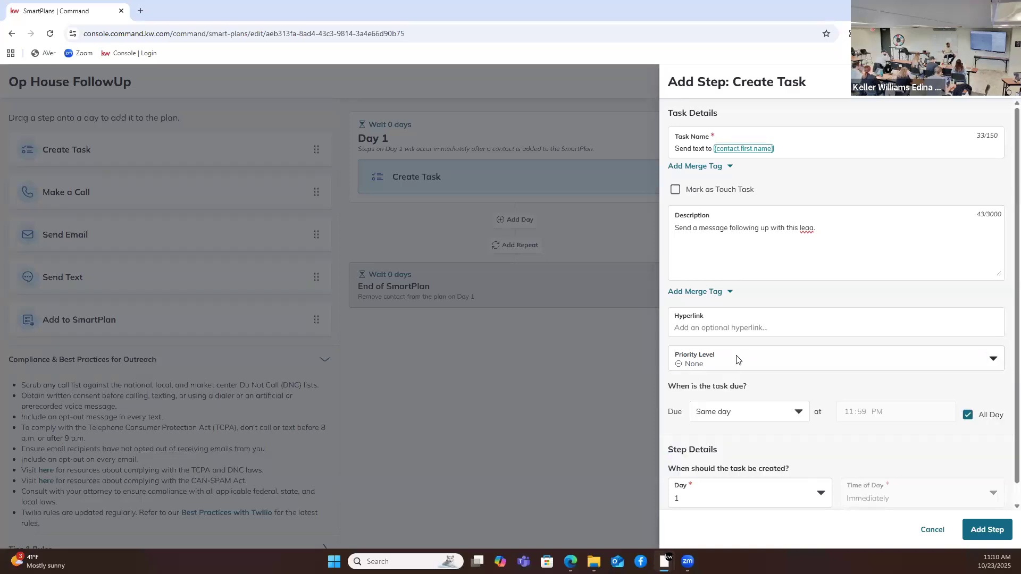
{"action": "scroll", "coordinate": [735, 375], "scroll_direction": "down", "scroll_amount": 1}
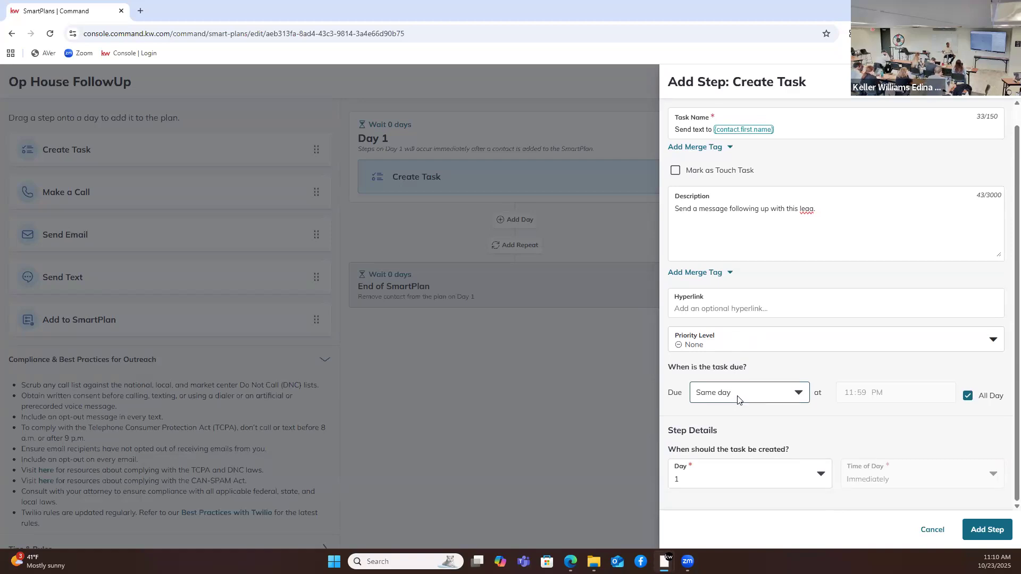
{"action": "left_click", "coordinate": [738, 399]}
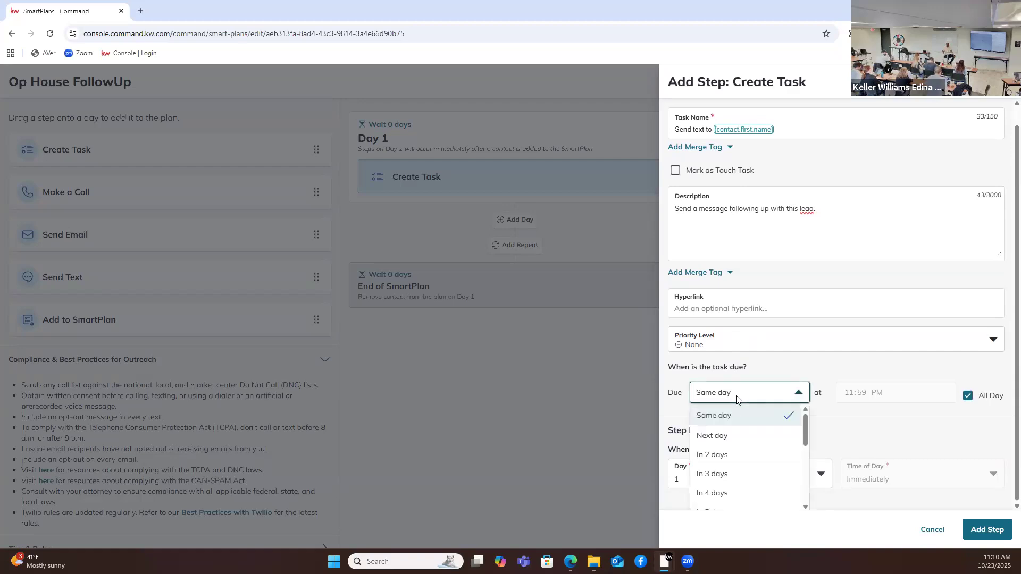
{"action": "left_click", "coordinate": [742, 439]}
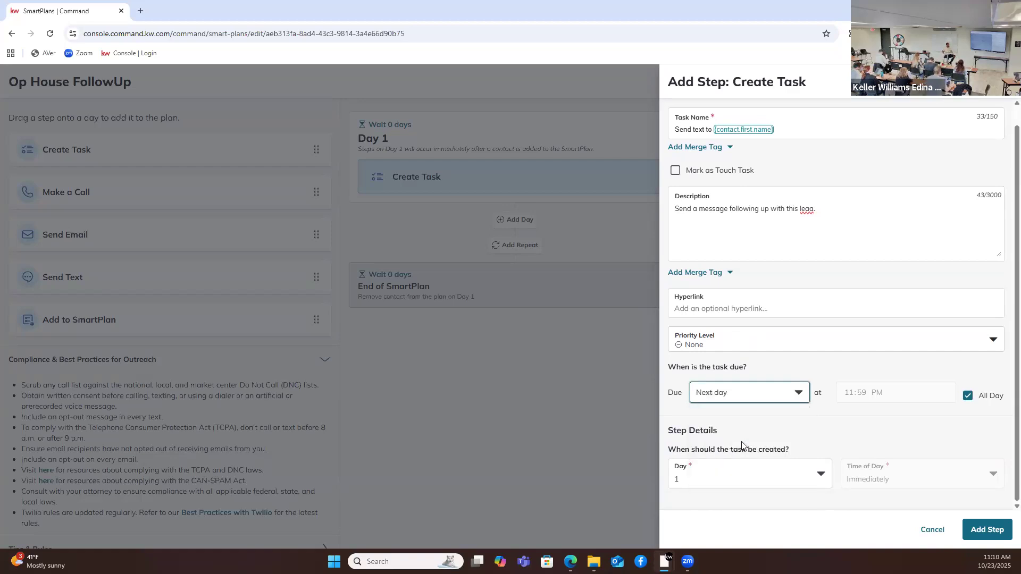
{"action": "left_click", "coordinate": [1002, 535]}
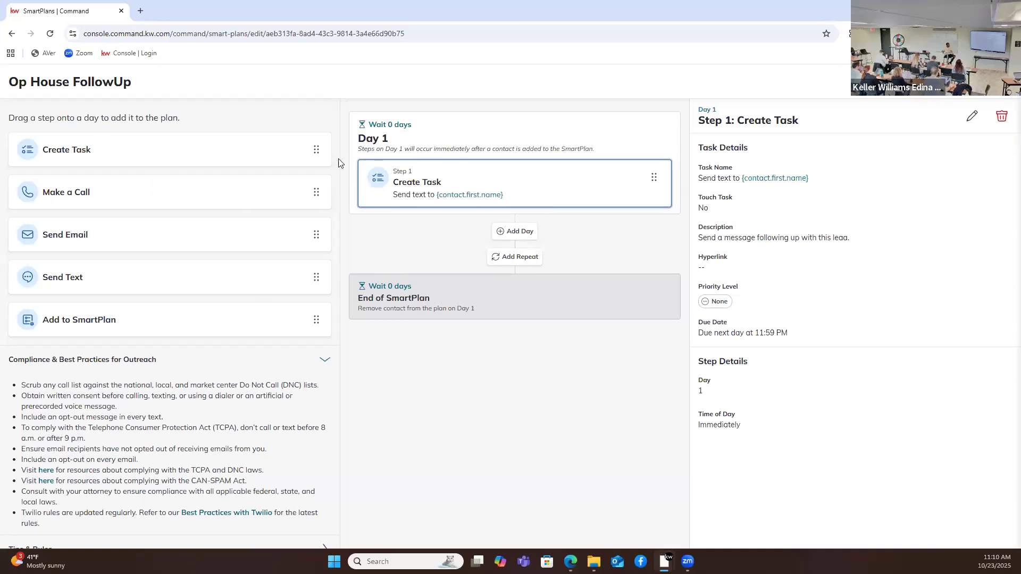
Step: Add another day after Day 1 and set its delay to 2 days
{"action": "left_click", "coordinate": [514, 233]}
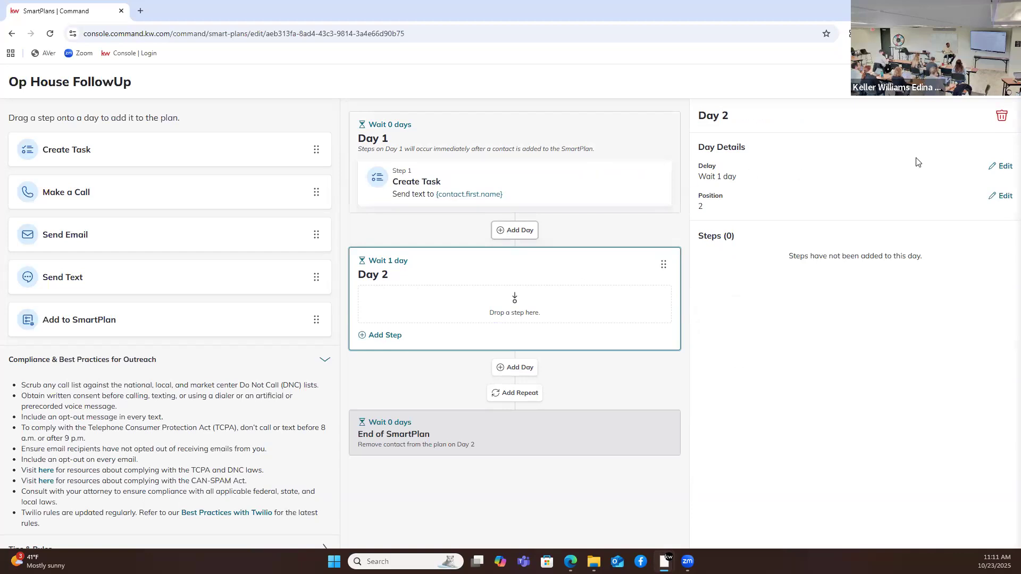
{"action": "left_click", "coordinate": [1002, 168]}
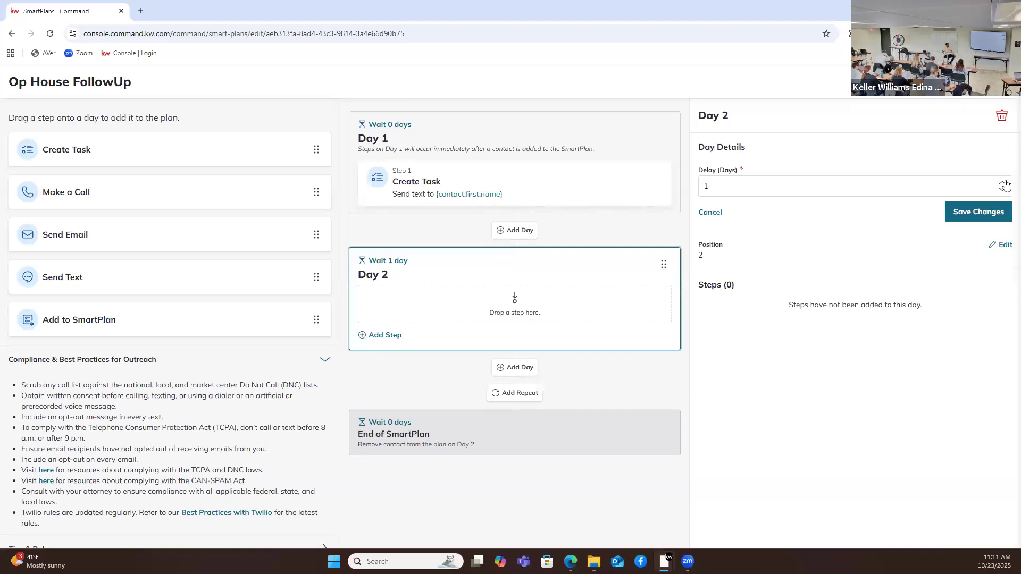
{"action": "left_click", "coordinate": [1003, 183]}
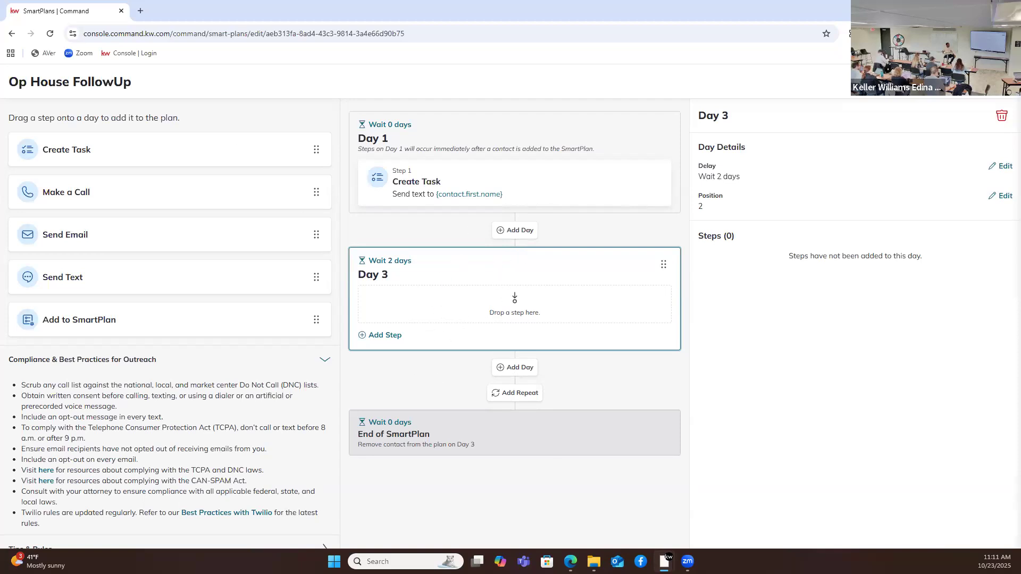
Step: Add a Make a Call step to Day 3 named "Make a phone call" followed by the contact.first.name merge tag
{"action": "left_click_drag", "start_coordinate": [112, 192], "coordinate": [440, 280]}
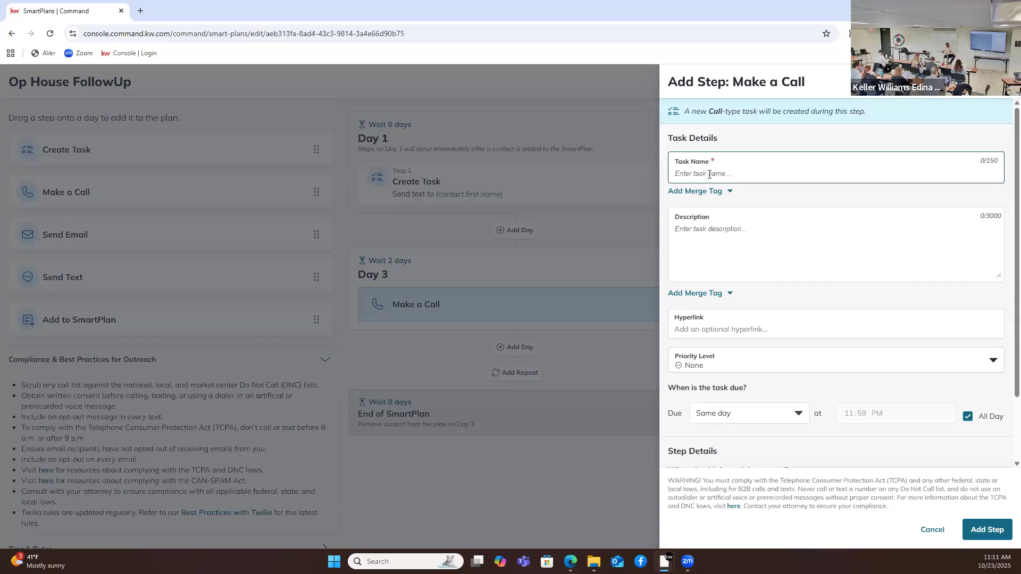
{"action": "type", "text": "Make p"}
{"action": "type", "text": " h"}
{"action": "key", "text": "BackSpace"}
{"action": "type", "text": "phone call"}
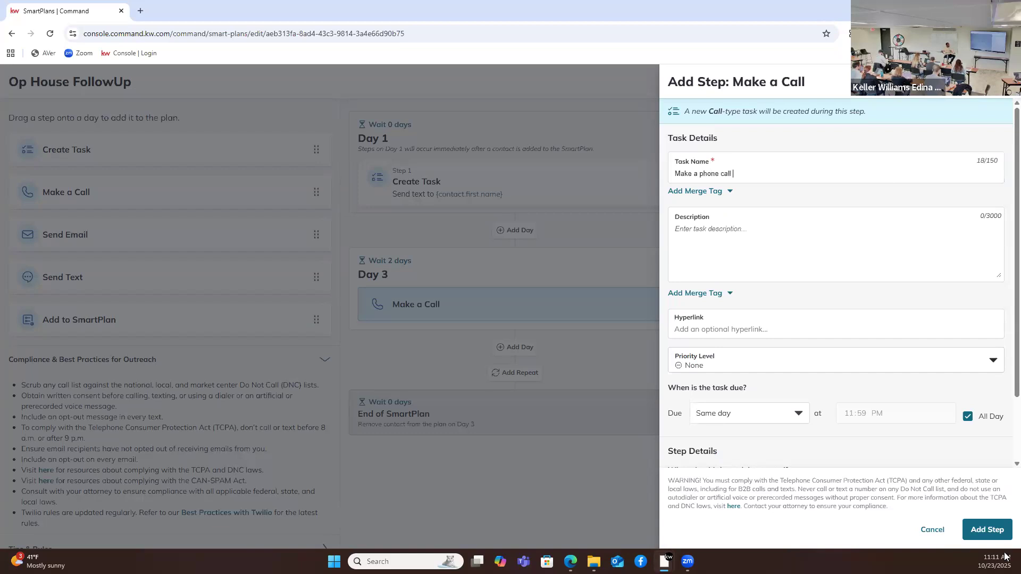
{"action": "left_click", "coordinate": [685, 191]}
{"action": "left_click", "coordinate": [706, 220]}
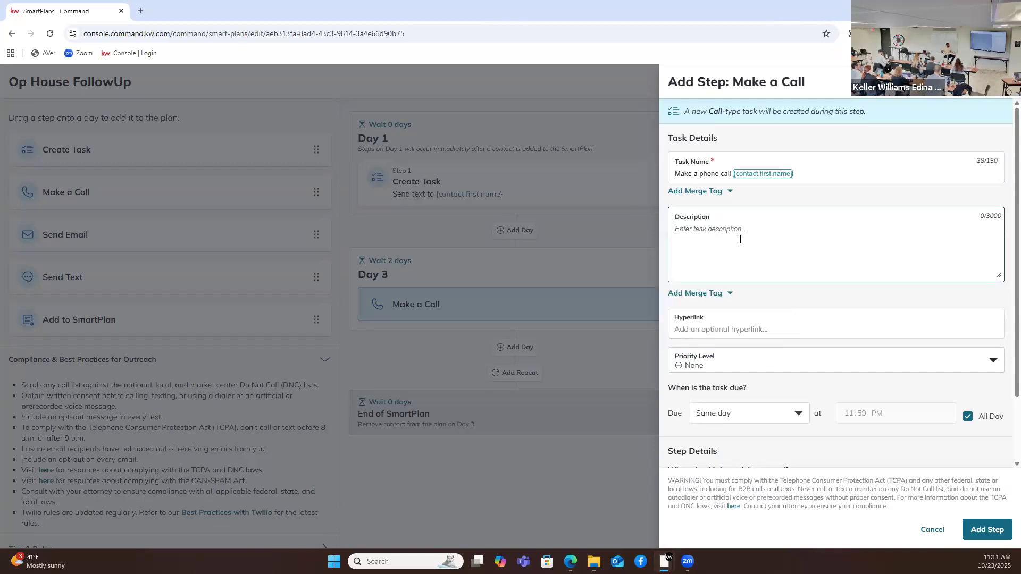
{"action": "left_click", "coordinate": [988, 530]}
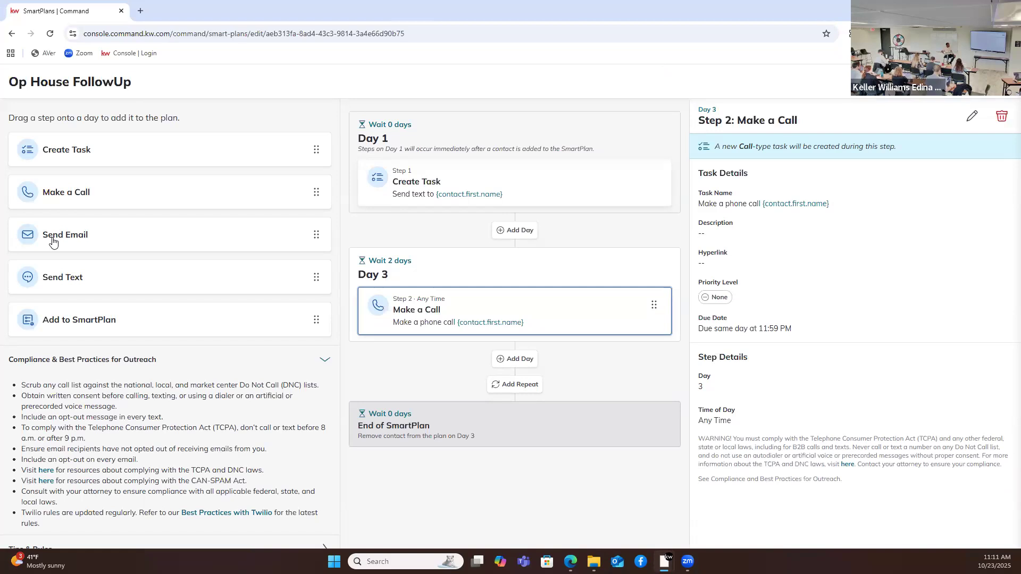
Step: Add another day after Day 3 and place a Send Email step on it
{"action": "left_click", "coordinate": [504, 364]}
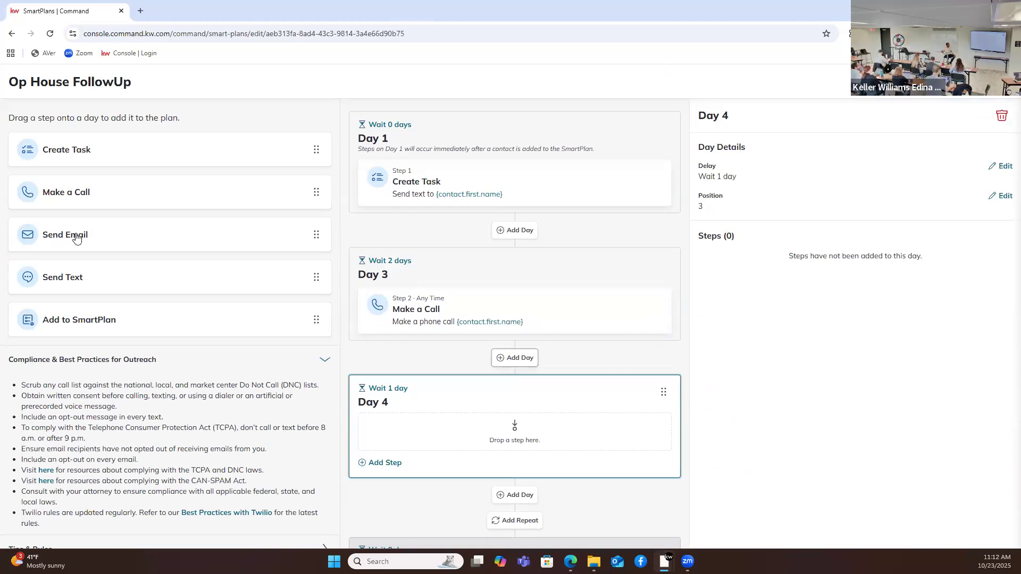
{"action": "left_click_drag", "start_coordinate": [137, 235], "coordinate": [533, 365]}
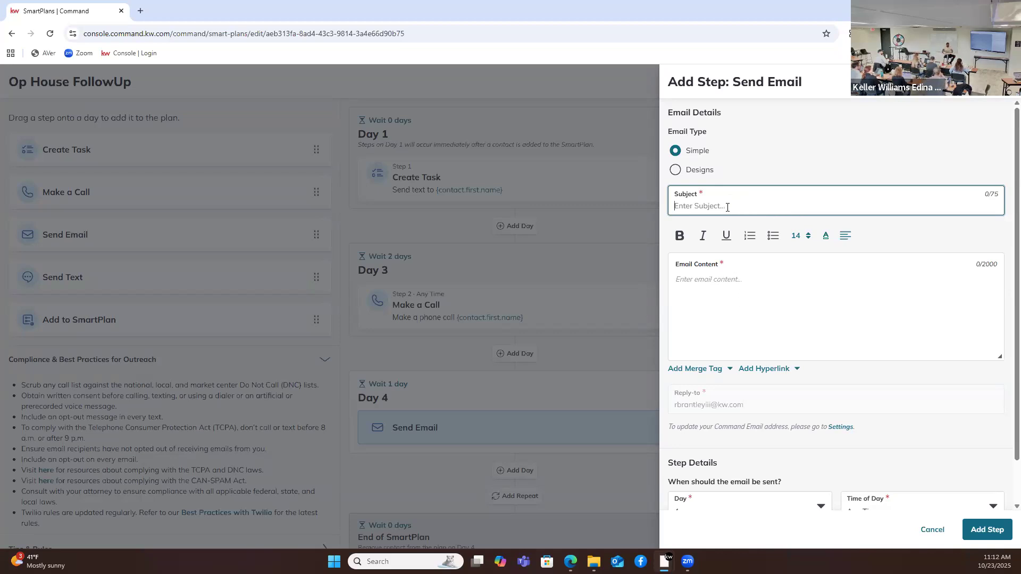
{"action": "type", "text": "Open House"}
{"action": "key", "text": "BackSpace"}
{"action": "key", "text": "BackSpace"}
{"action": "key", "text": "BackSpace"}
{"action": "key", "text": "BackSpace"}
{"action": "key", "text": "BackSpace"}
{"action": "key", "text": "BackSpace"}
{"action": "key", "text": "BackSpace"}
{"action": "key", "text": "BackSpace"}
{"action": "key", "text": "BackSpace"}
{"action": "key", "text": "BackSpace"}
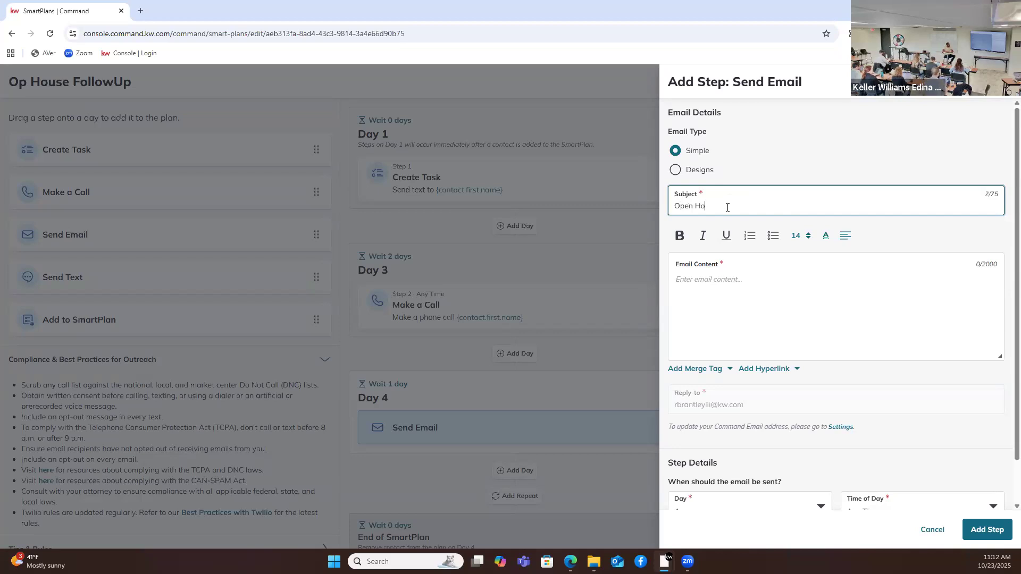
Step: Set the email subject to "IT wasgreat to meet you at my open house!"
{"action": "type", "text": "IT wasgreat to mete"}
{"action": "key", "text": "BackSpace"}
{"action": "key", "text": "BackSpace"}
{"action": "type", "text": "et youat"}
{"action": "key", "text": "BackSpace"}
{"action": "type", "text": "ayt"}
{"action": "key", "text": "BackSpace"}
{"action": "type", "text": "t m"}
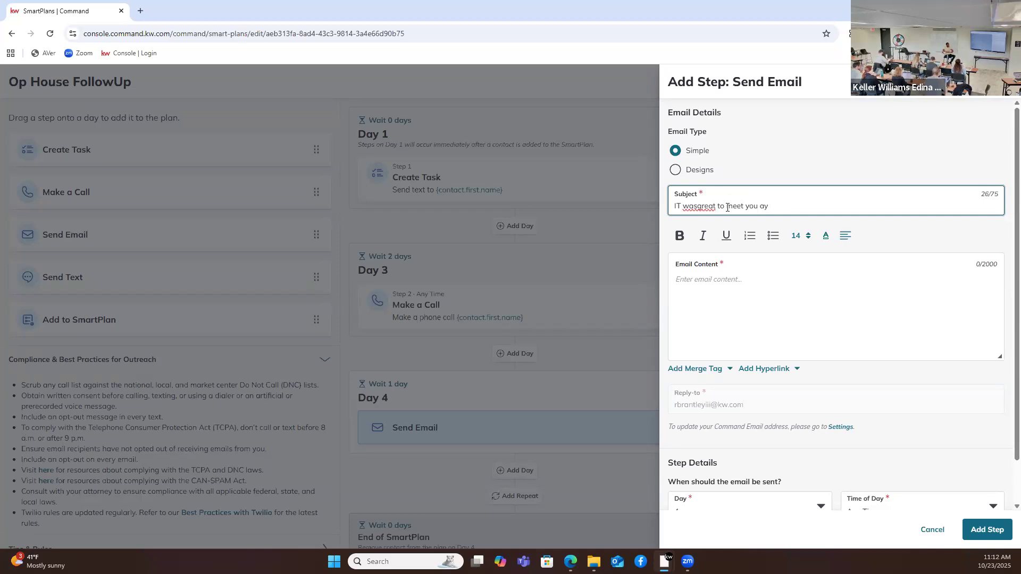
{"action": "key", "text": "BackSpace"}
{"action": "key", "text": "BackSpace"}
{"action": "key", "text": "BackSpace"}
{"action": "type", "text": "you at my open house!"}
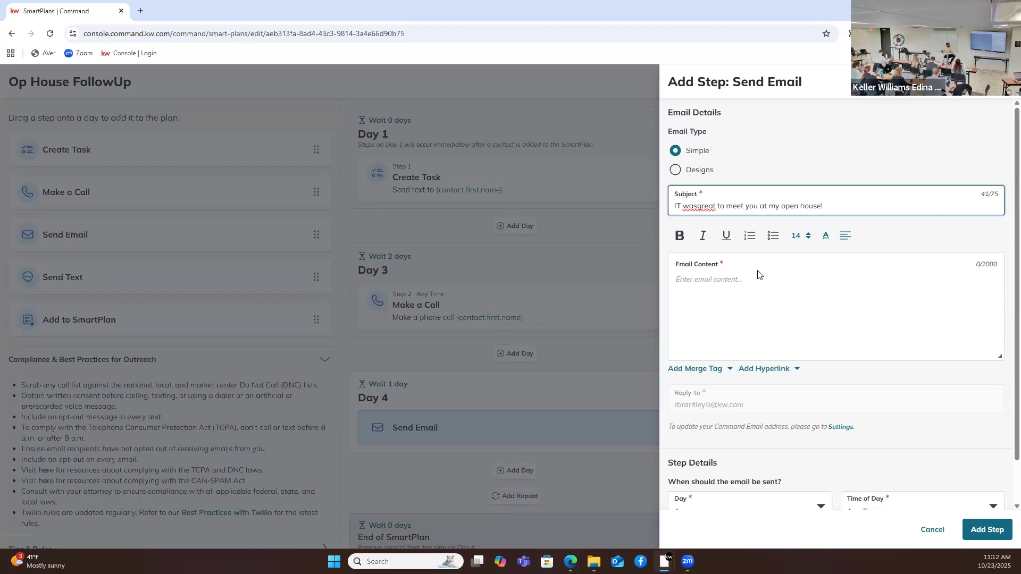
Step: Write the email body with the greeting "Hi", the contact.first.name merge tag and a comma above the line "Great to meet you!"
{"action": "left_click", "coordinate": [725, 290]}
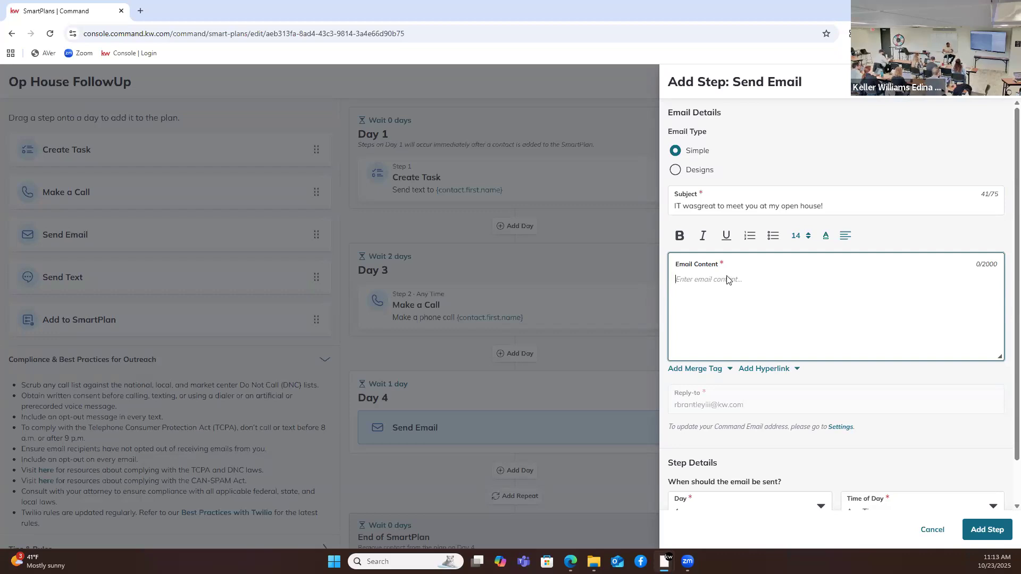
{"action": "type", "text": "Great to meet you!"}
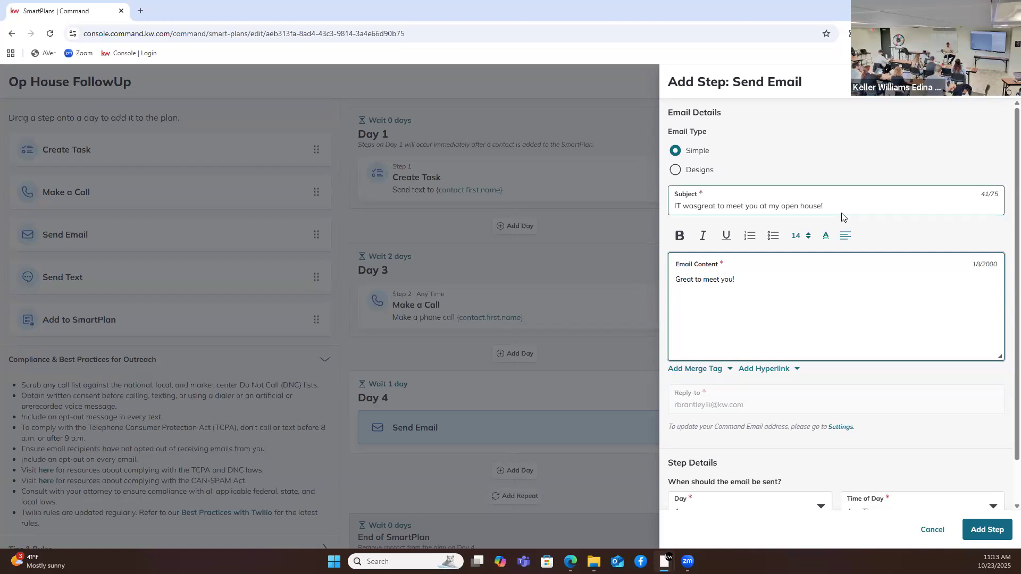
{"action": "type", "text": "Hi"}
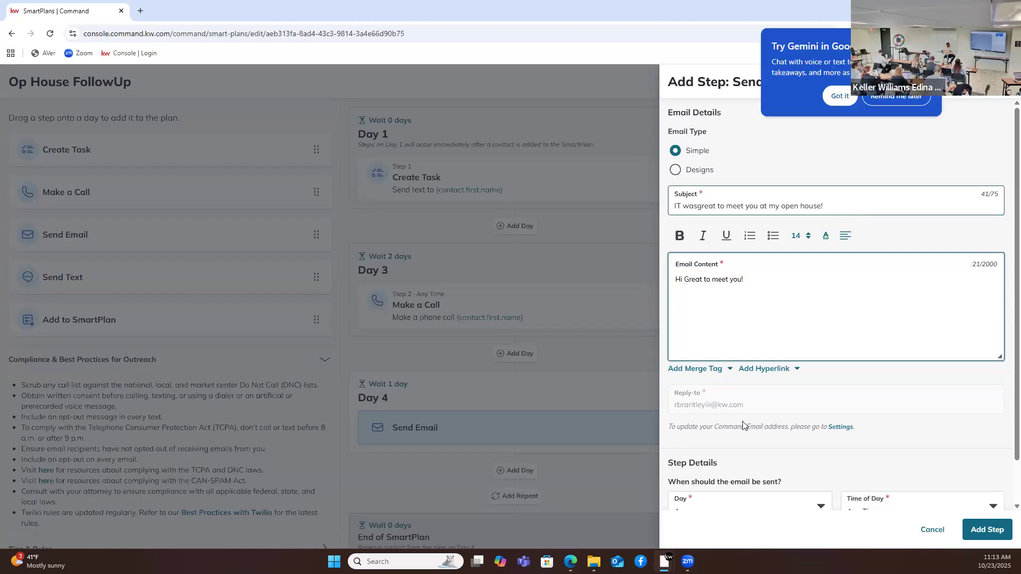
{"action": "left_click", "coordinate": [717, 369]}
{"action": "left_click", "coordinate": [753, 287]}
{"action": "type", "text": ","}
{"action": "key", "text": "Return"}
{"action": "key", "text": "Return"}
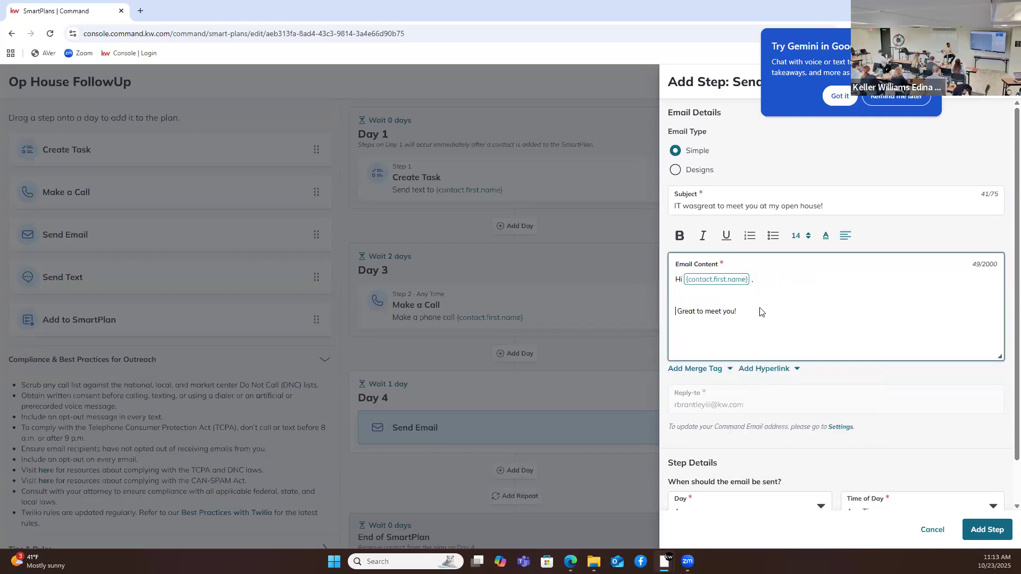
Step: Sign the email with the agent.first.name merge tag on a new line and add the step to Day 4
{"action": "left_click", "coordinate": [759, 312]}
{"action": "key", "text": "Return"}
{"action": "left_click", "coordinate": [703, 369]}
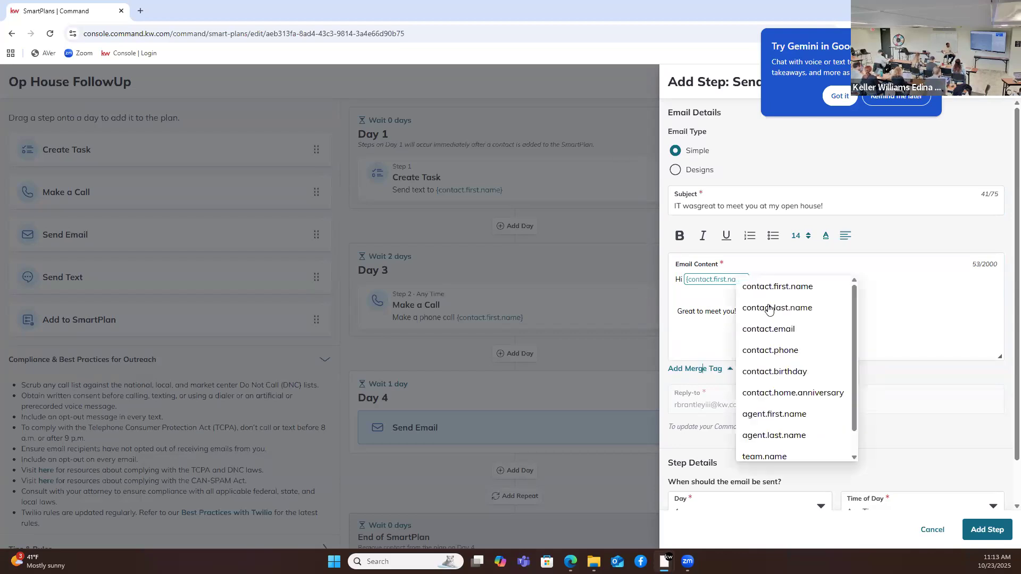
{"action": "left_click", "coordinate": [777, 420]}
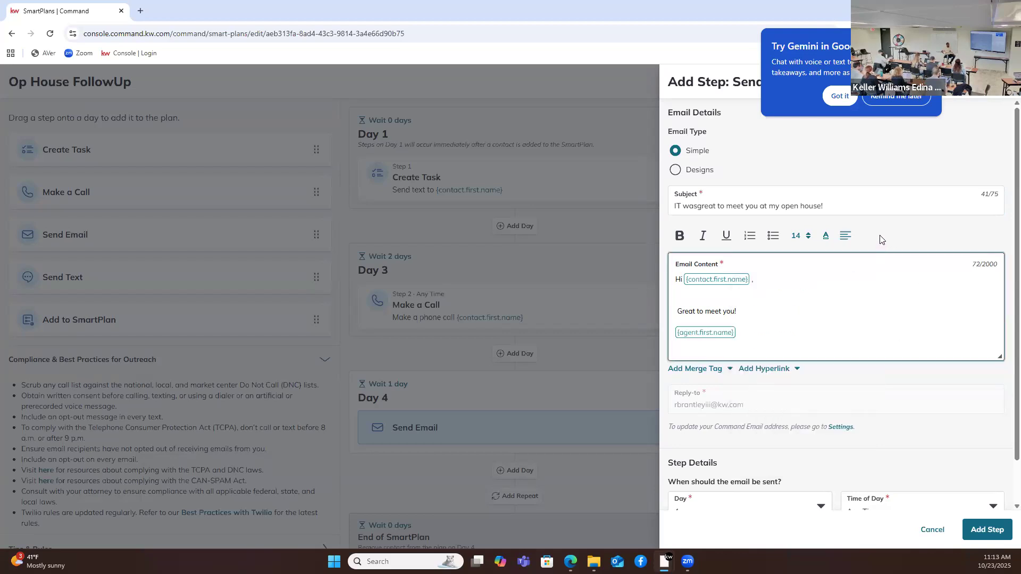
{"action": "scroll", "coordinate": [915, 511], "scroll_direction": "down", "scroll_amount": 1}
{"action": "scroll", "coordinate": [919, 520], "scroll_direction": "up", "scroll_amount": 1}
{"action": "left_click", "coordinate": [969, 527]}
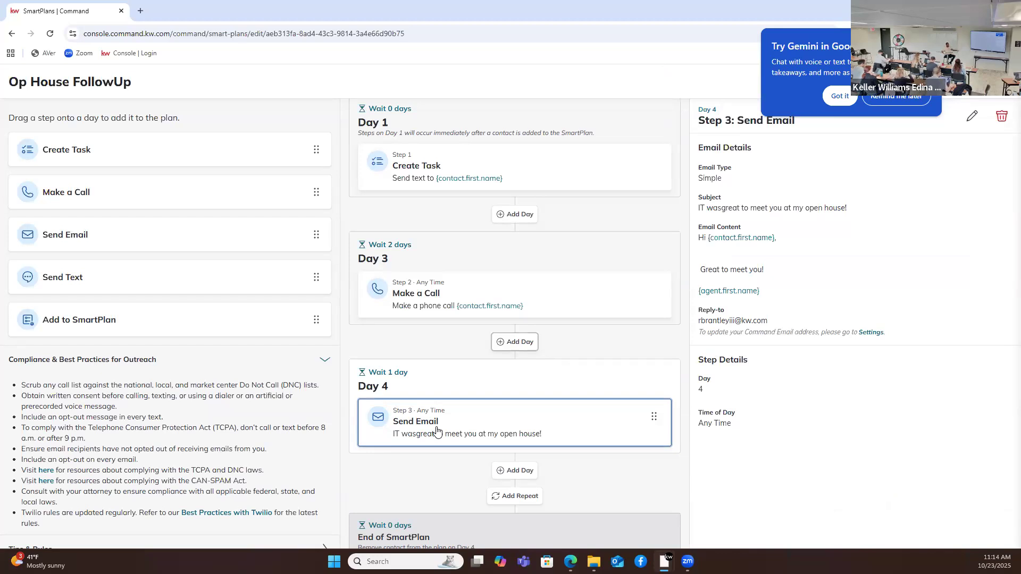
Step: Add another day after Day 4, place a Send Email step on it, and open the design library for its content
{"action": "scroll", "coordinate": [436, 420], "scroll_direction": "down", "scroll_amount": 1}
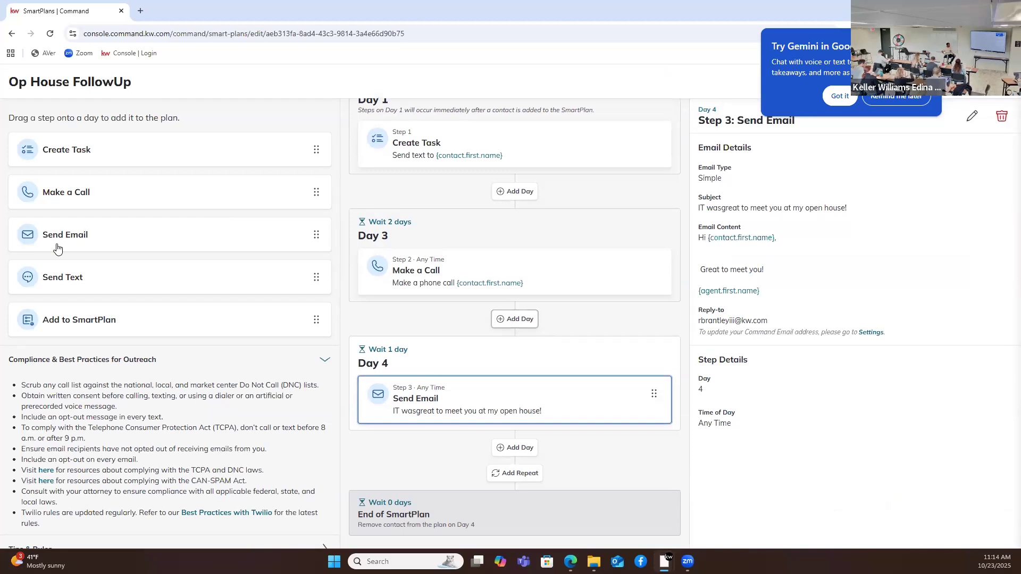
{"action": "left_click", "coordinate": [529, 402]}
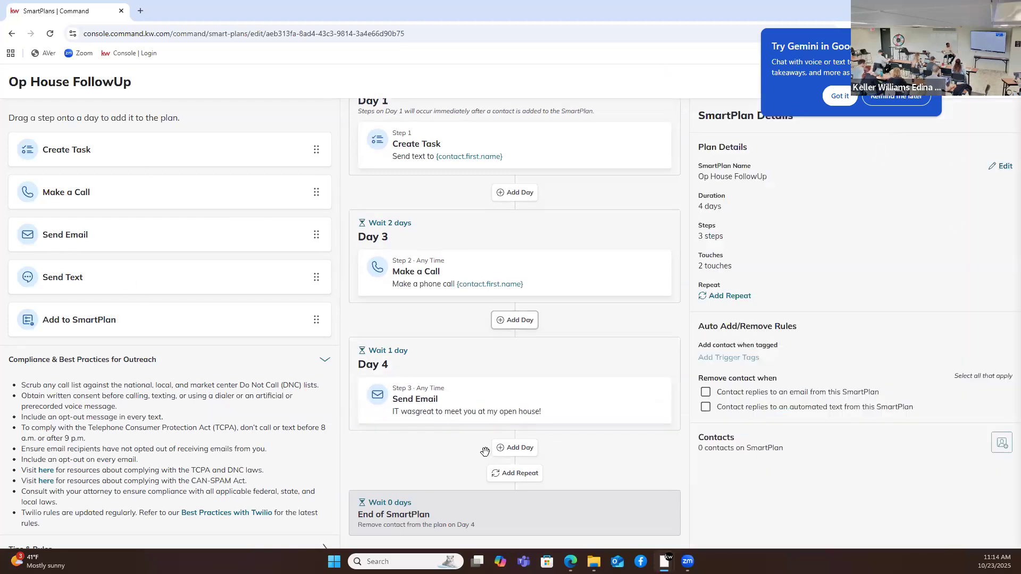
{"action": "left_click", "coordinate": [518, 448]}
{"action": "left_click_drag", "start_coordinate": [336, 332], "coordinate": [410, 383]}
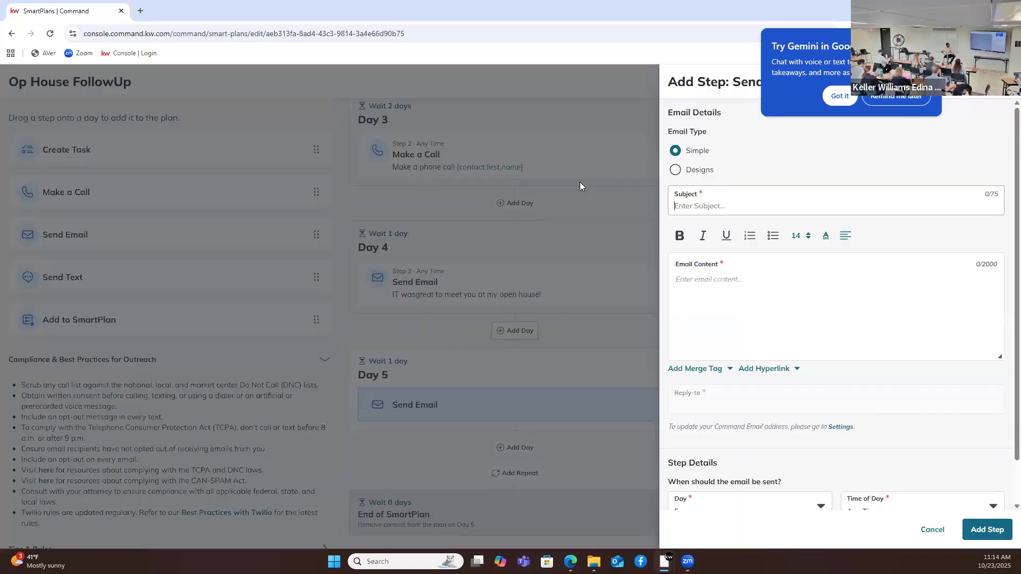
{"action": "left_click", "coordinate": [677, 171]}
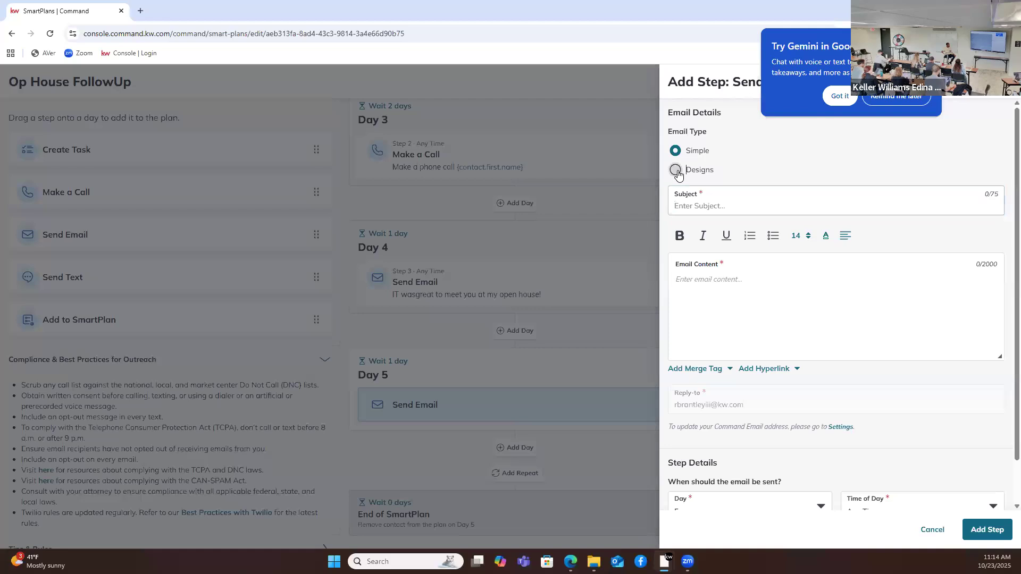
{"action": "left_click", "coordinate": [704, 256]}
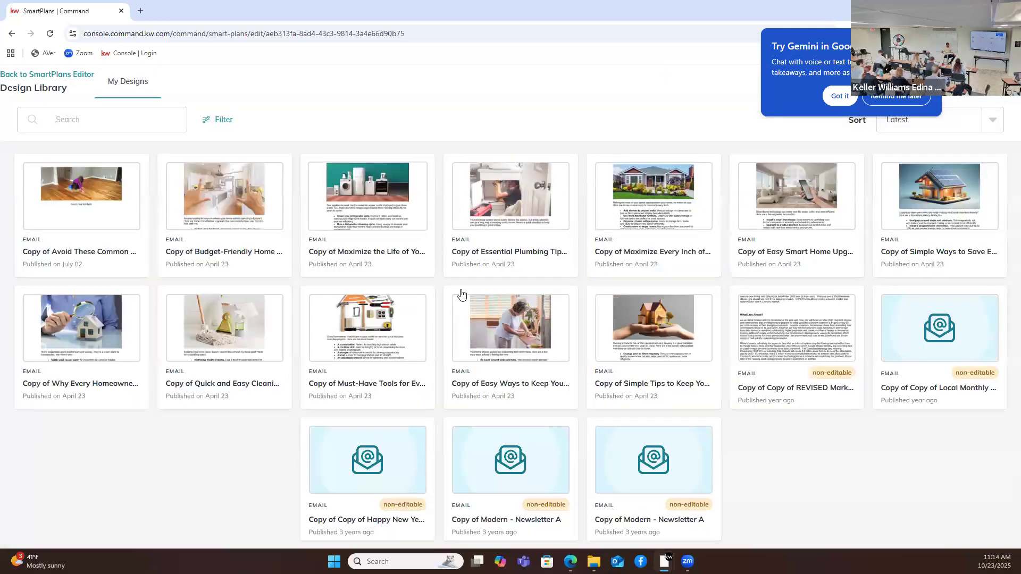
Step: Review the "Copy of Maximize the Life of Yo..." appliance design and use it as the Day 5 email's content
{"action": "mouse_move", "coordinate": [462, 295]}
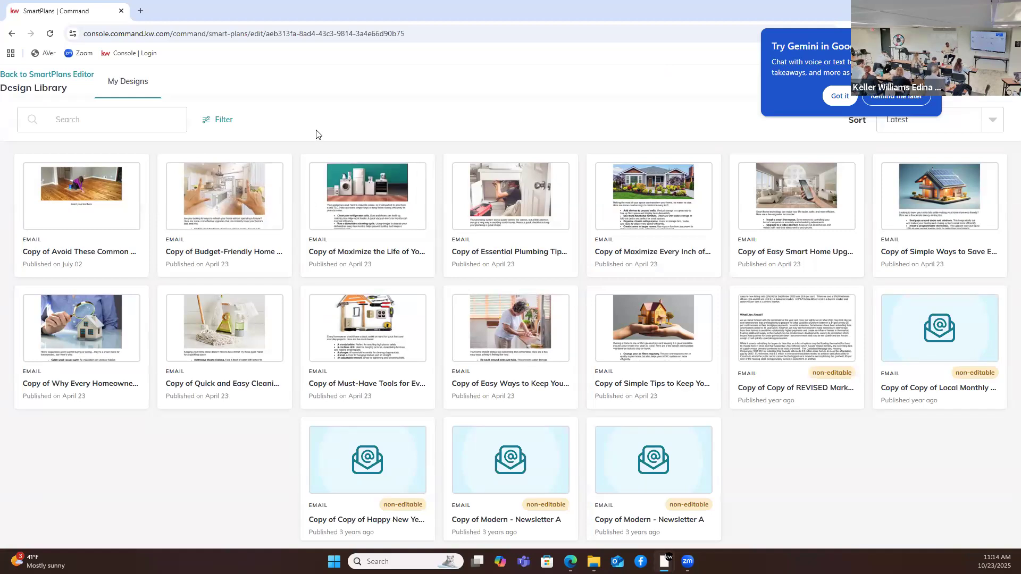
{"action": "left_click", "coordinate": [359, 209]}
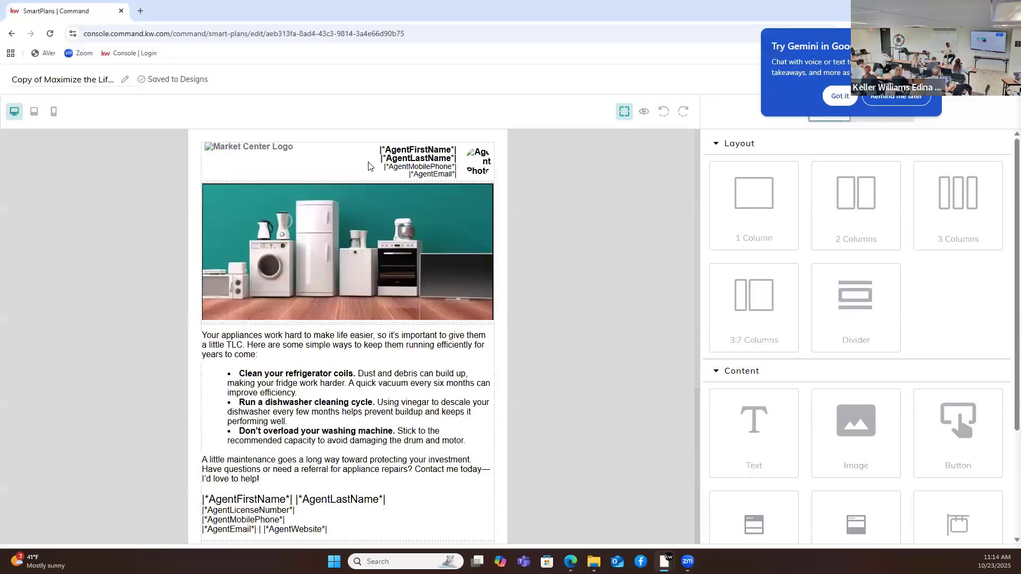
{"action": "scroll", "coordinate": [370, 171], "scroll_direction": "down", "scroll_amount": 2}
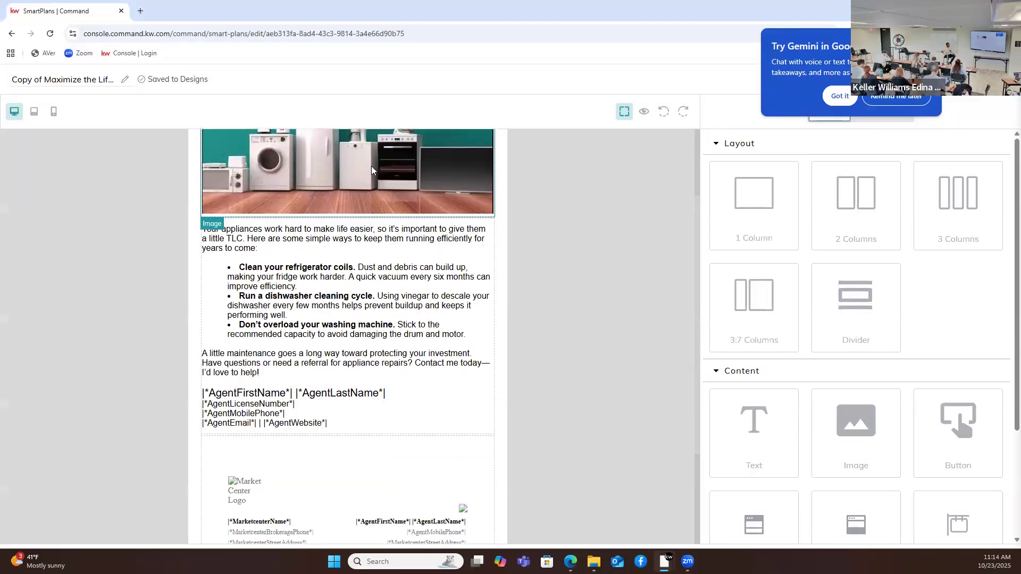
{"action": "scroll", "coordinate": [373, 164], "scroll_direction": "up", "scroll_amount": 2}
{"action": "scroll", "coordinate": [389, 199], "scroll_direction": "down", "scroll_amount": 1}
{"action": "scroll", "coordinate": [391, 201], "scroll_direction": "up", "scroll_amount": 1}
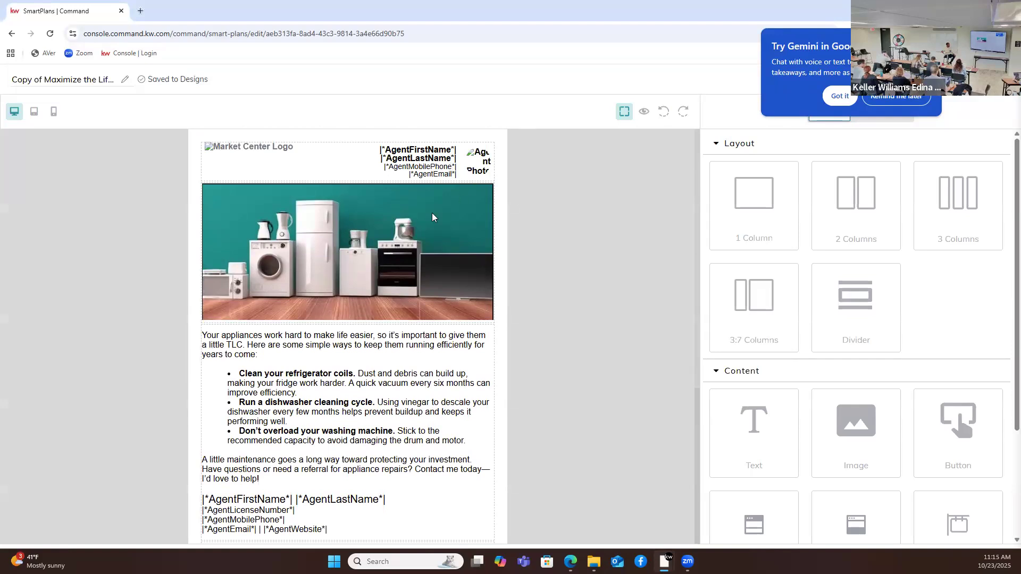
{"action": "scroll", "coordinate": [396, 259], "scroll_direction": "down", "scroll_amount": 5}
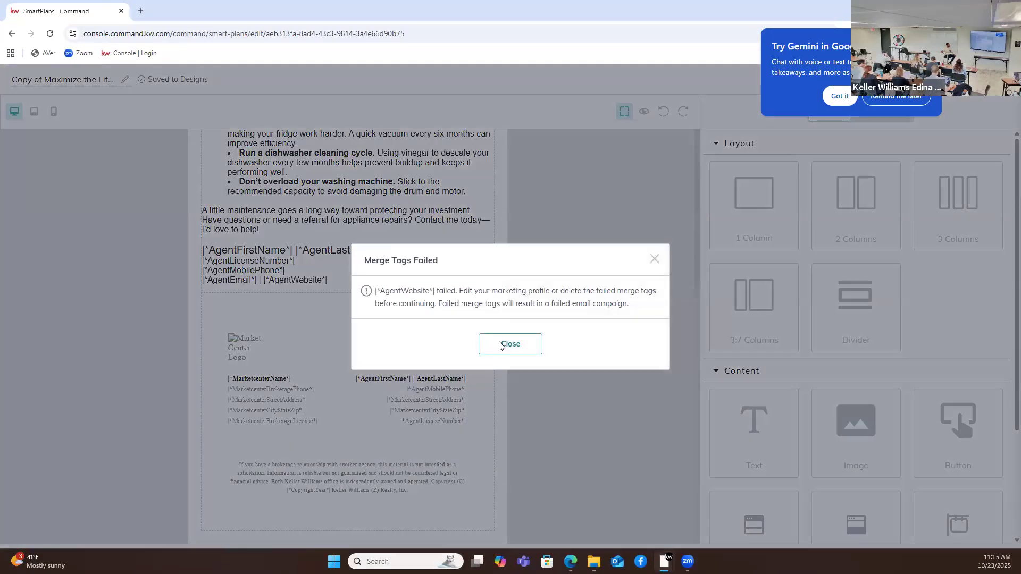
{"action": "left_click", "coordinate": [500, 345]}
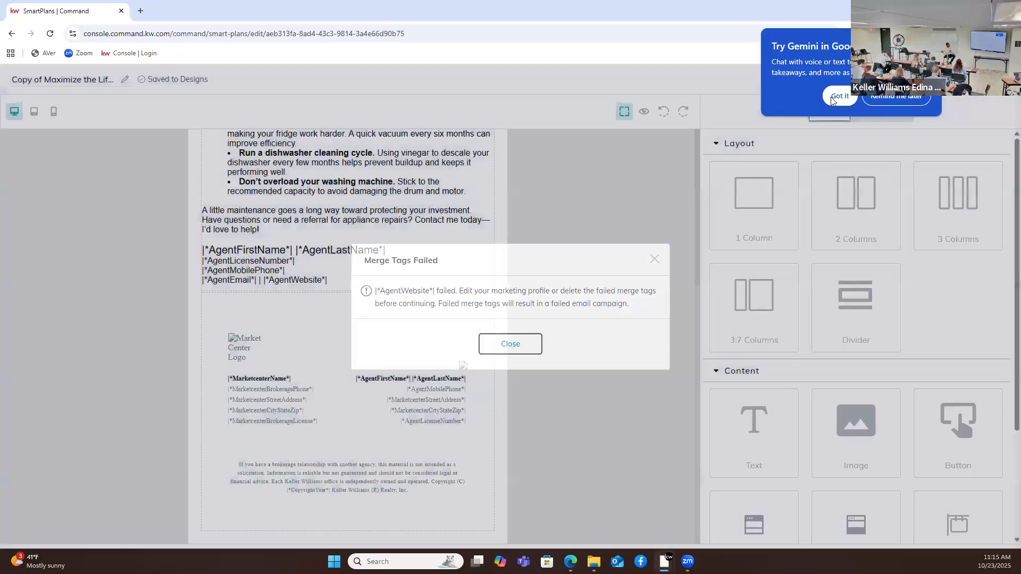
{"action": "left_click", "coordinate": [988, 80]}
{"action": "left_click", "coordinate": [586, 343]}
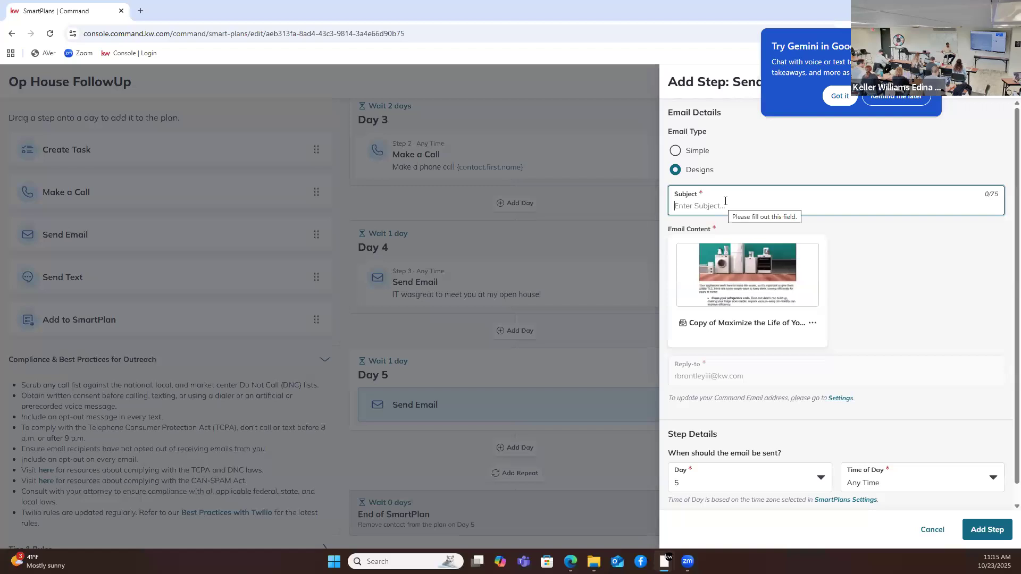
Step: Set the Day 5 email's subject to "Oppe House follow" and add the step to the plan
{"action": "type", "text": "Oppe House fo"}
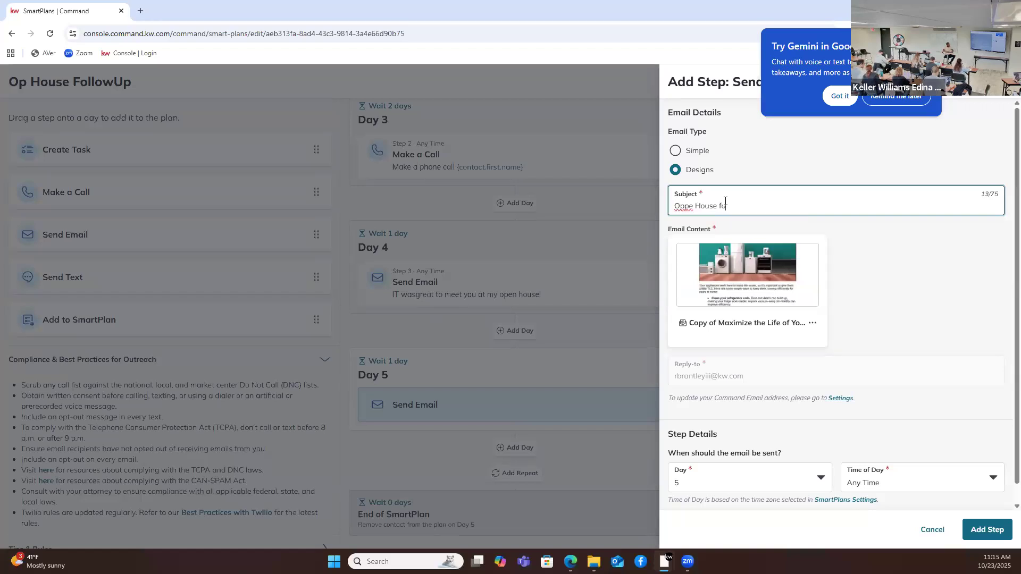
{"action": "type", "text": "llow"}
{"action": "left_click", "coordinate": [978, 524]}
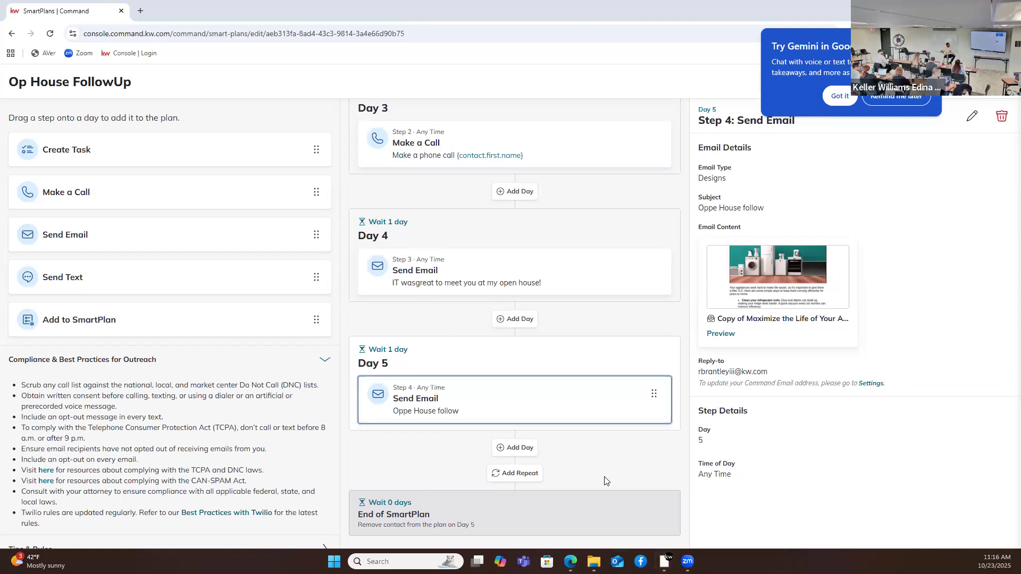
Step: Add another day after Day 5, place a Send Text step on it, and dismiss the Gemini prompt
{"action": "left_click", "coordinate": [523, 450]}
{"action": "left_click_drag", "start_coordinate": [75, 277], "coordinate": [426, 396]}
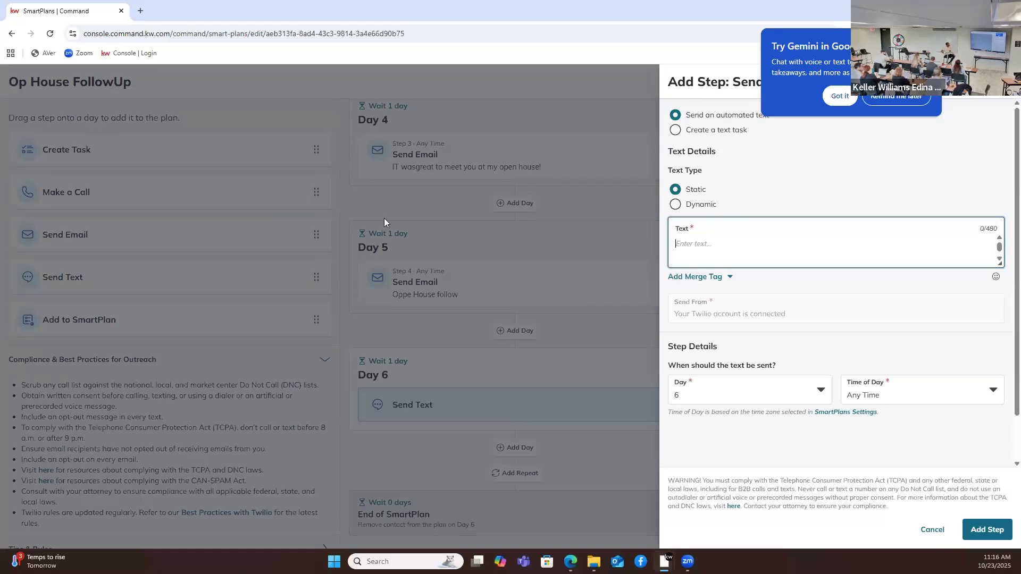
{"action": "left_click", "coordinate": [838, 93]}
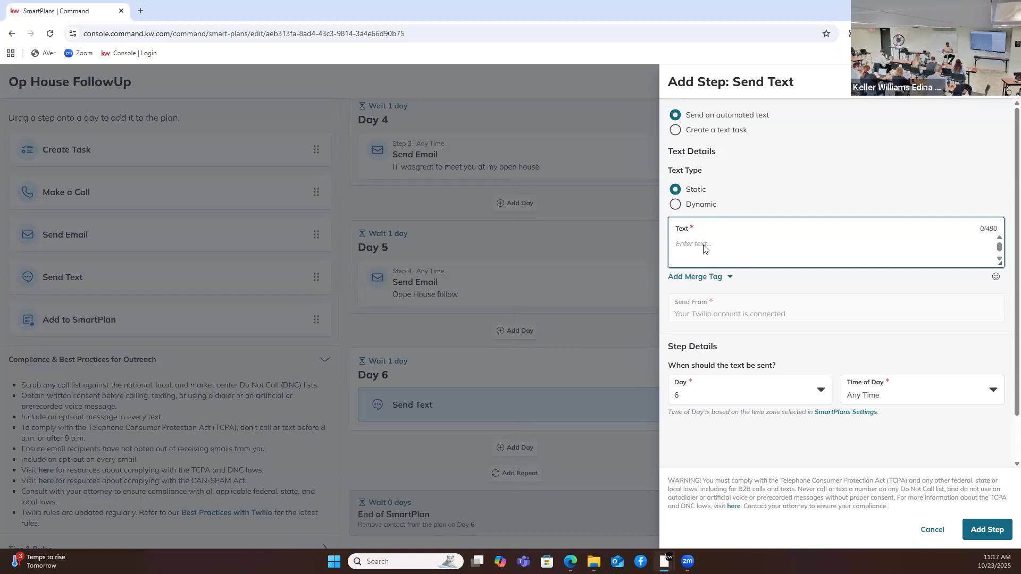
Step: Write the automated text "Thanks for stopping in!" and add the step to Day 6
{"action": "type", "text": "Thanks forstopp"}
{"action": "key", "text": "BackSpace"}
{"action": "key", "text": "BackSpace"}
{"action": "key", "text": "BackSpace"}
{"action": "key", "text": "BackSpace"}
{"action": "key", "text": "BackSpace"}
{"action": "type", "text": "stopping in!"}
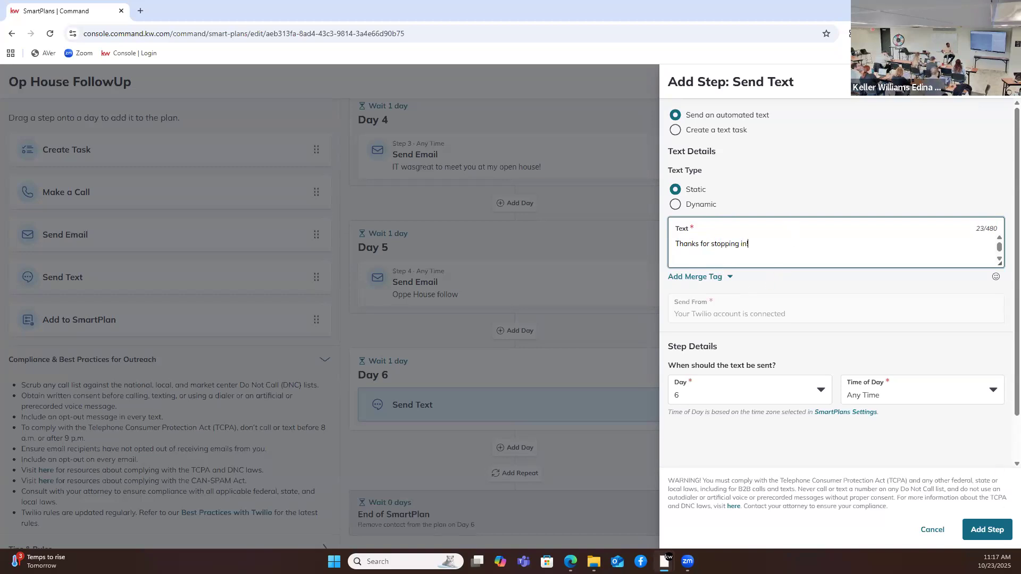
{"action": "left_click", "coordinate": [970, 524]}
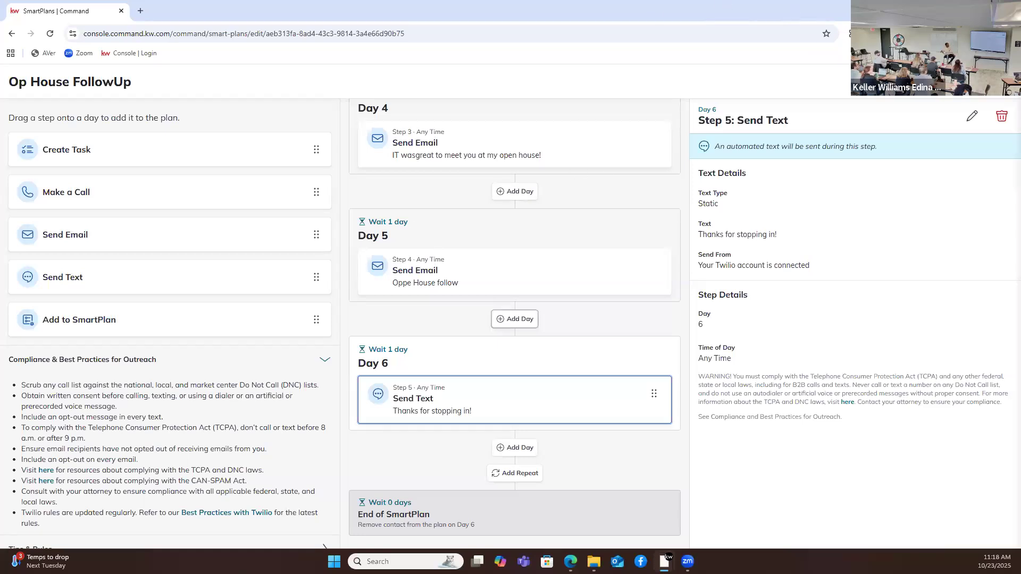
Step: Close the SmartPlan without saving its changes and go to the Designs area
{"action": "left_click", "coordinate": [1002, 82]}
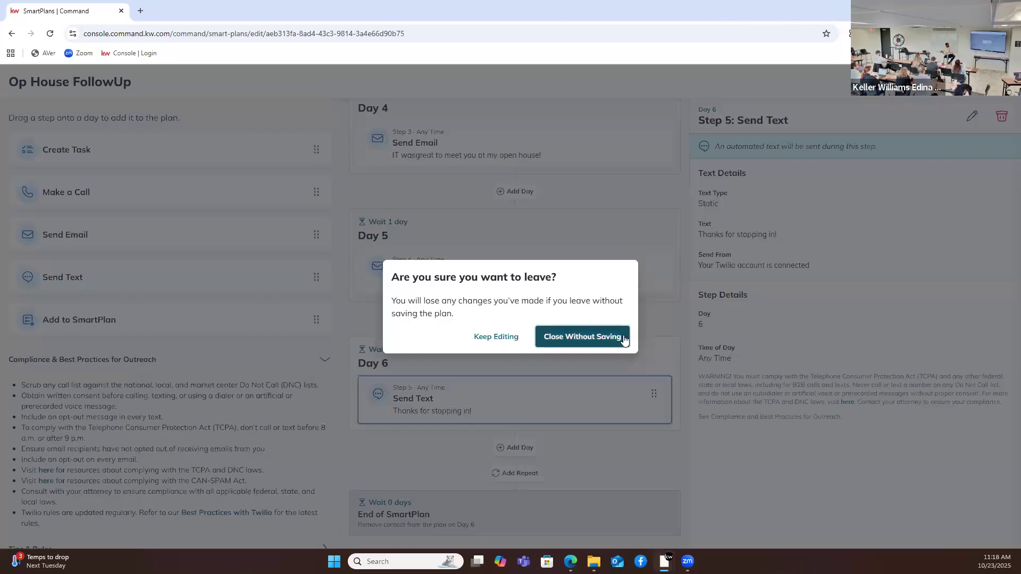
{"action": "left_click", "coordinate": [624, 335]}
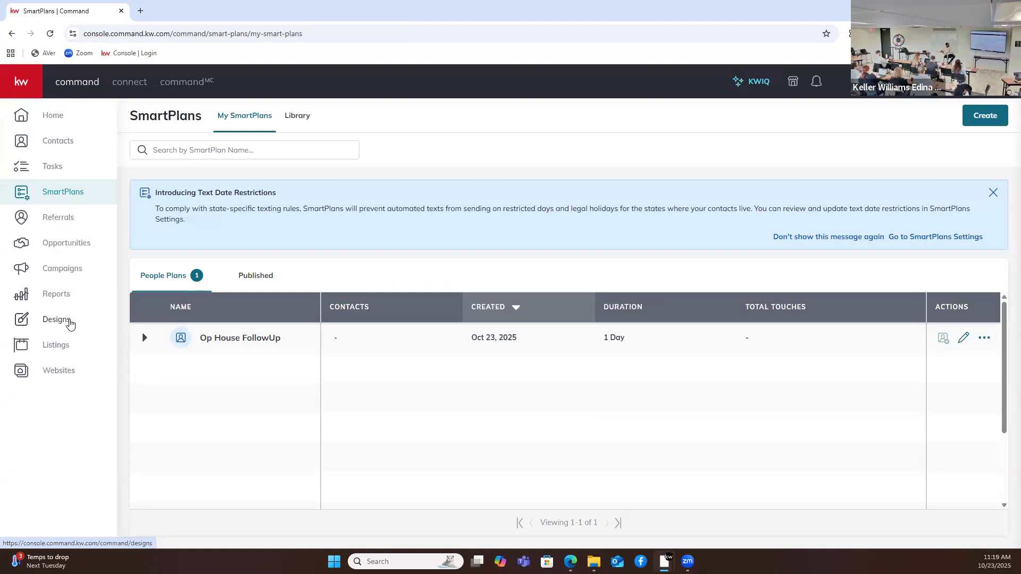
{"action": "left_click", "coordinate": [57, 320]}
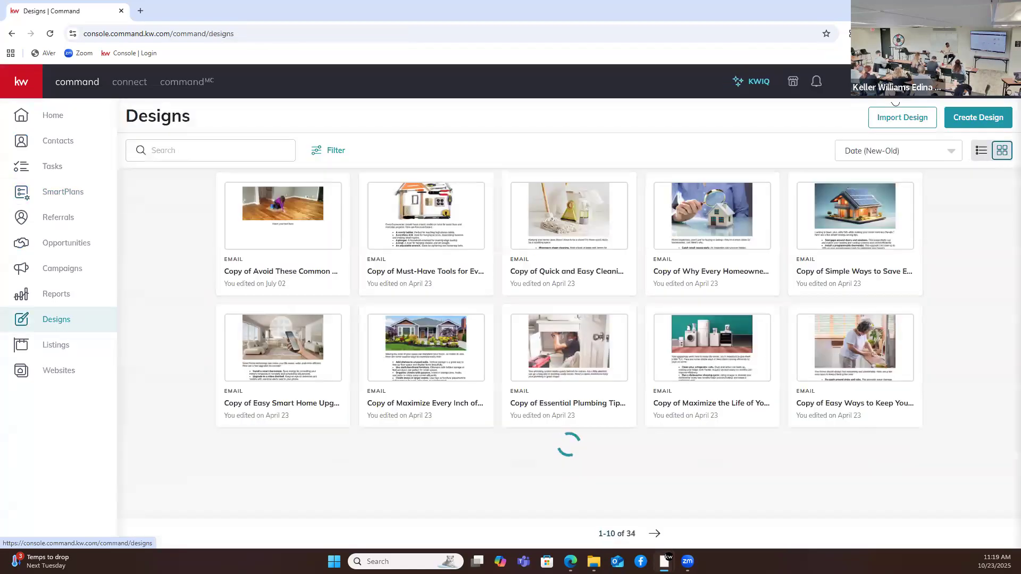
Step: Create a new email design from scratch with a blank canvas instead of a KW template
{"action": "left_click", "coordinate": [981, 122]}
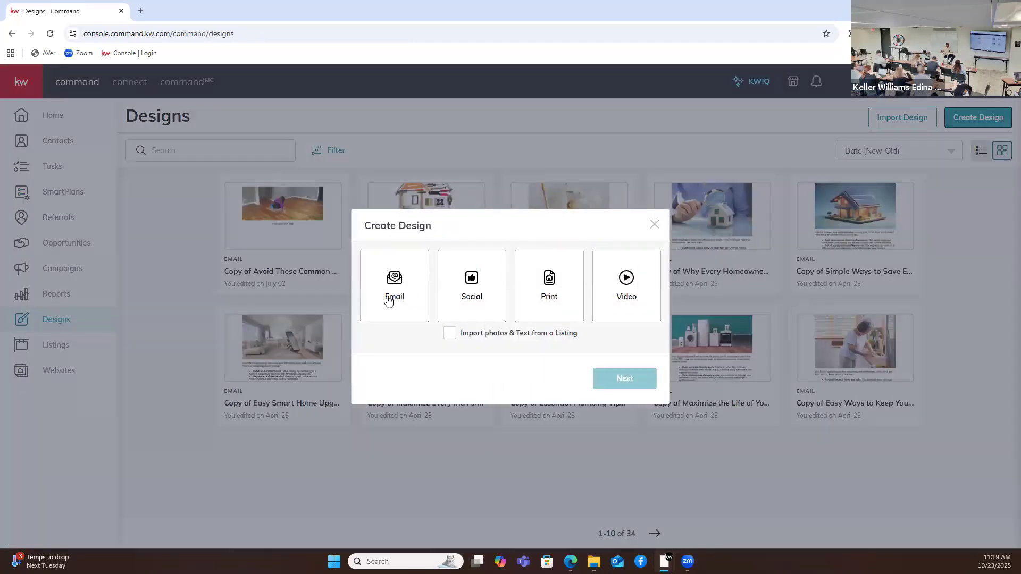
{"action": "left_click", "coordinate": [388, 301]}
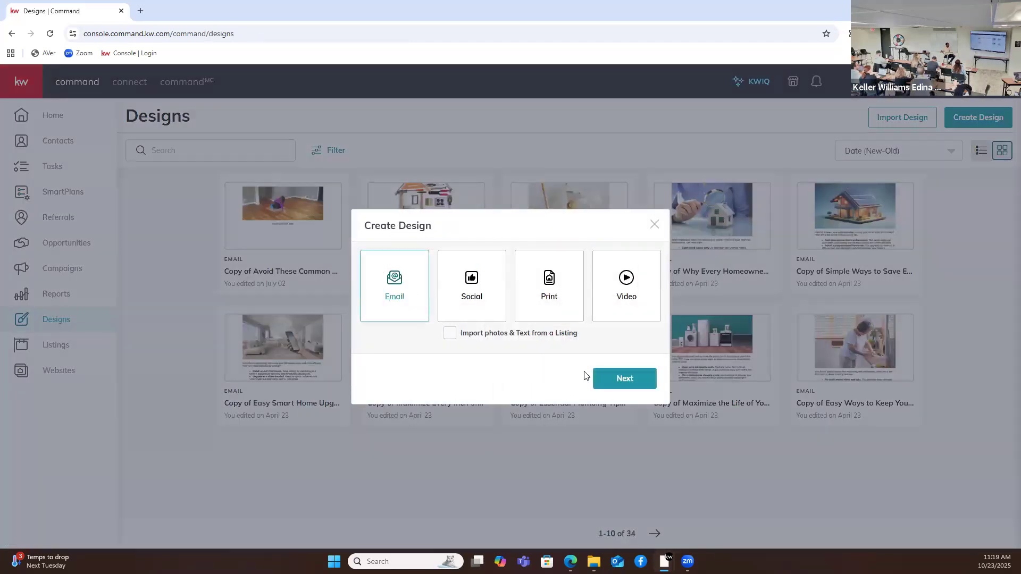
{"action": "left_click", "coordinate": [609, 376]}
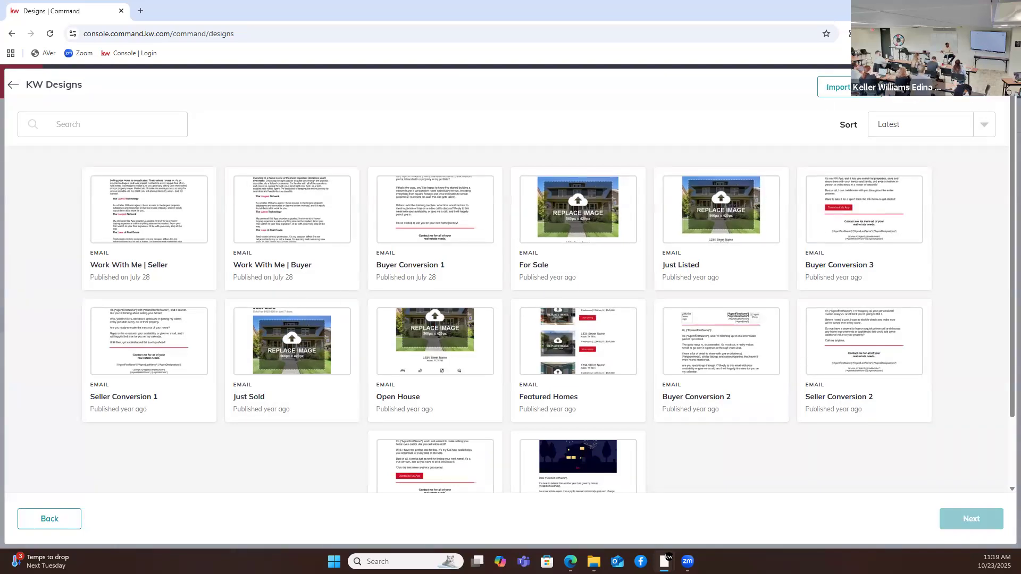
{"action": "left_click", "coordinate": [878, 87]}
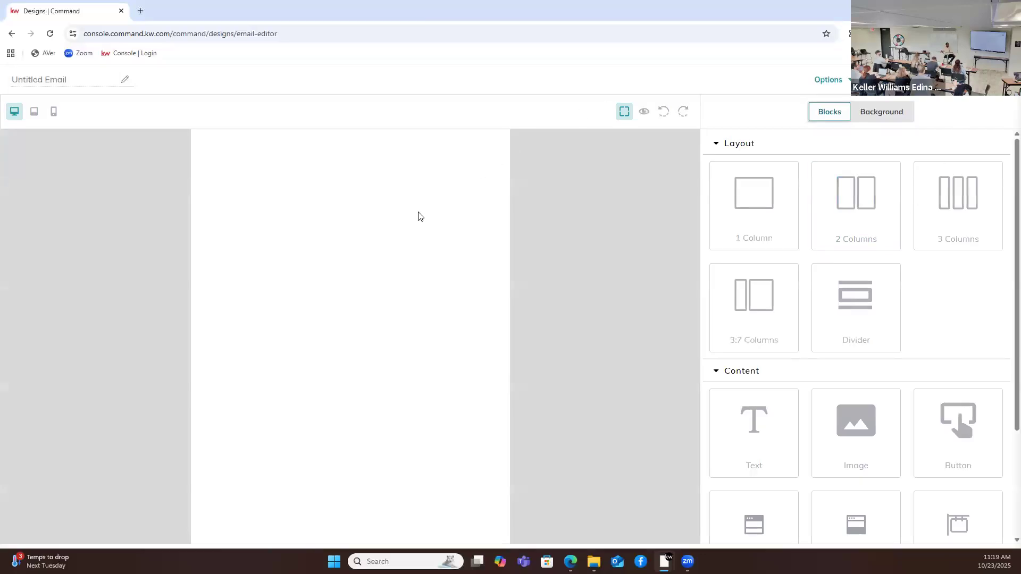
Step: Add a one-column layout to the blank email with a text block below it, and select the empty column
{"action": "left_click_drag", "start_coordinate": [776, 205], "coordinate": [336, 226]}
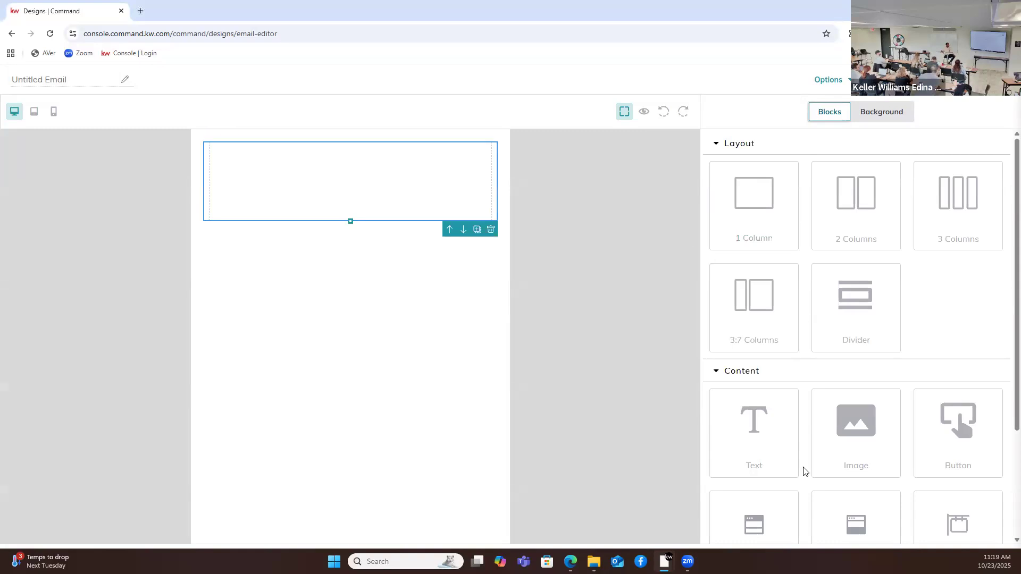
{"action": "left_click_drag", "start_coordinate": [708, 414], "coordinate": [406, 306]}
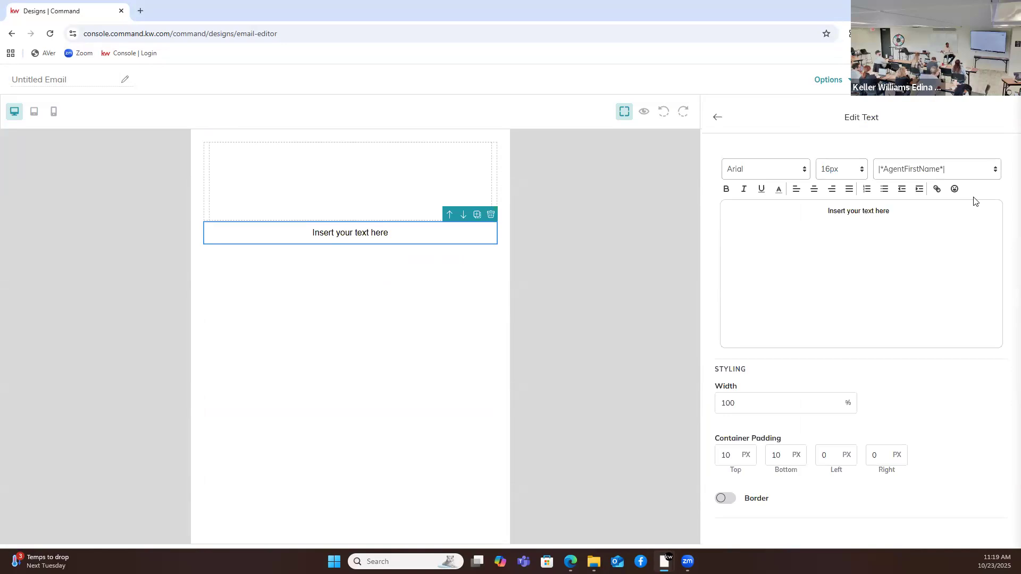
{"action": "left_click", "coordinate": [371, 208]}
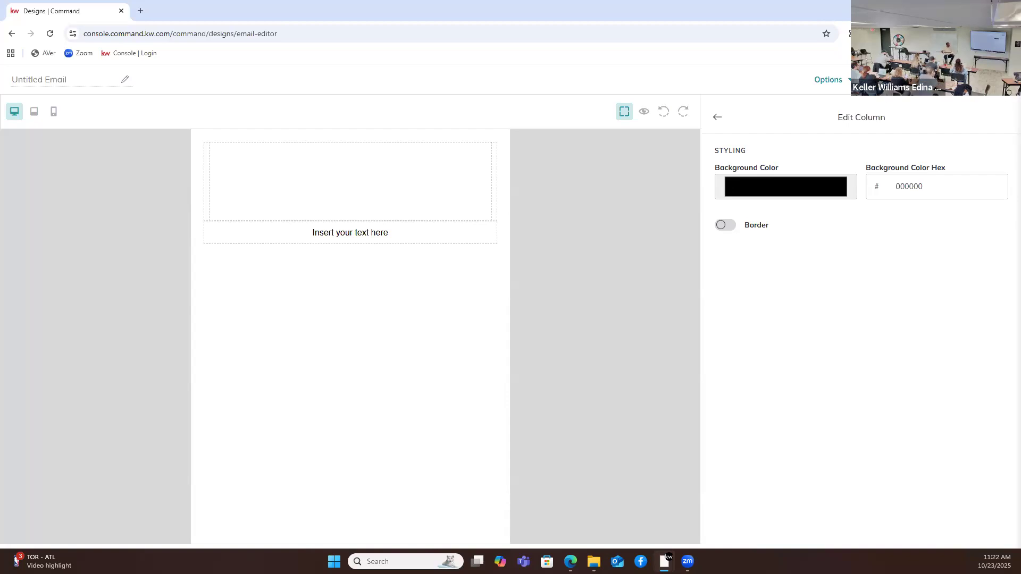
Step: Leave the untitled email design without saving it and go to the SmartPlans library
{"action": "key", "text": "alt+Left"}
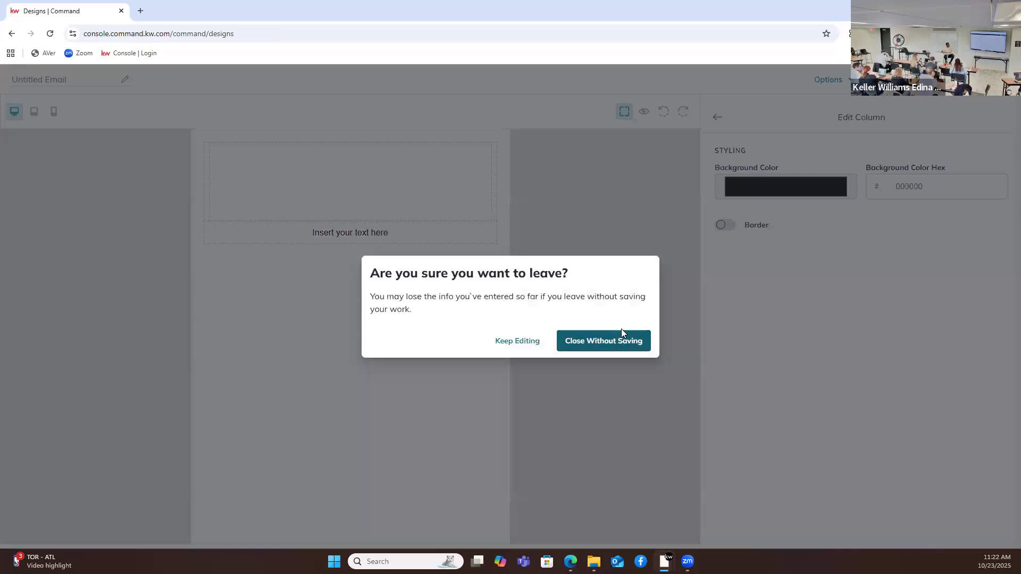
{"action": "left_click", "coordinate": [620, 339]}
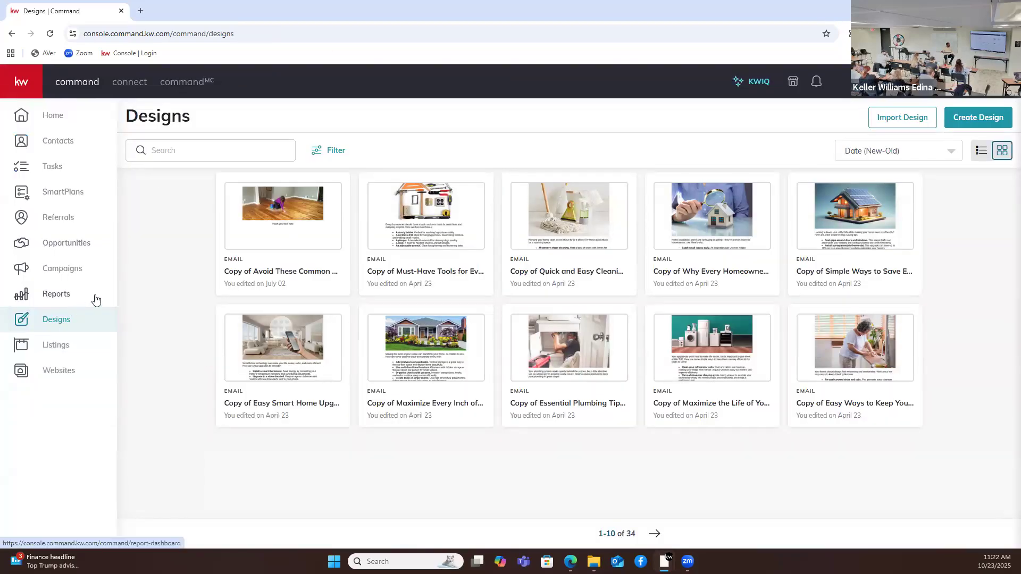
{"action": "left_click", "coordinate": [62, 197]}
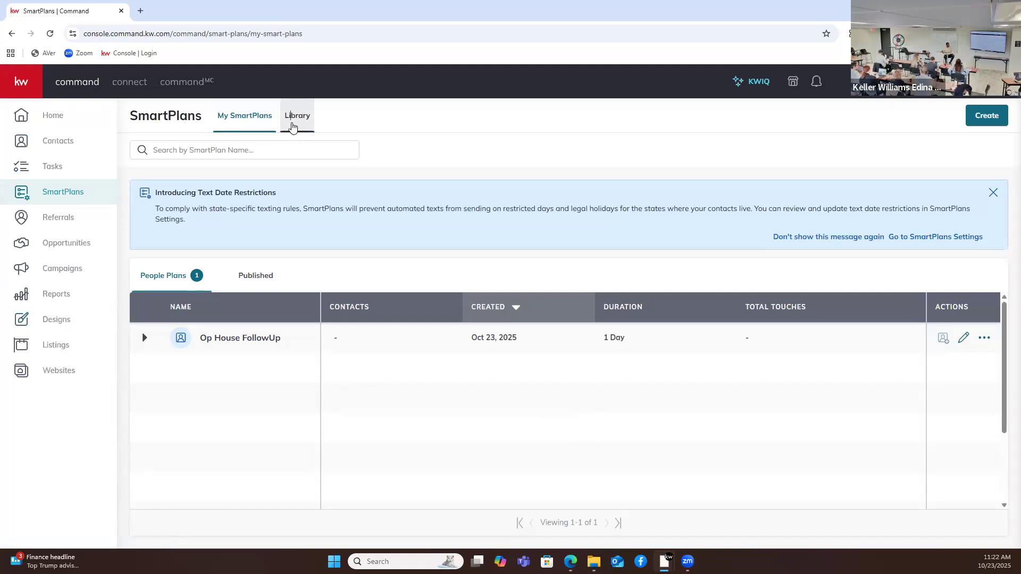
{"action": "left_click", "coordinate": [292, 127]}
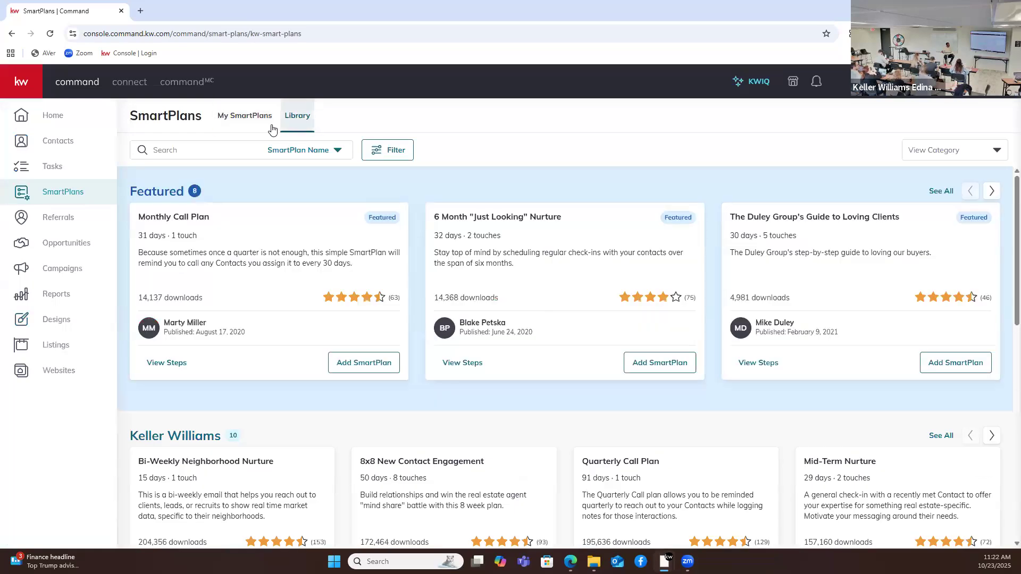
Step: Search the SmartPlans library by name for "kw edina" and look through the matching plans
{"action": "left_click", "coordinate": [246, 146]}
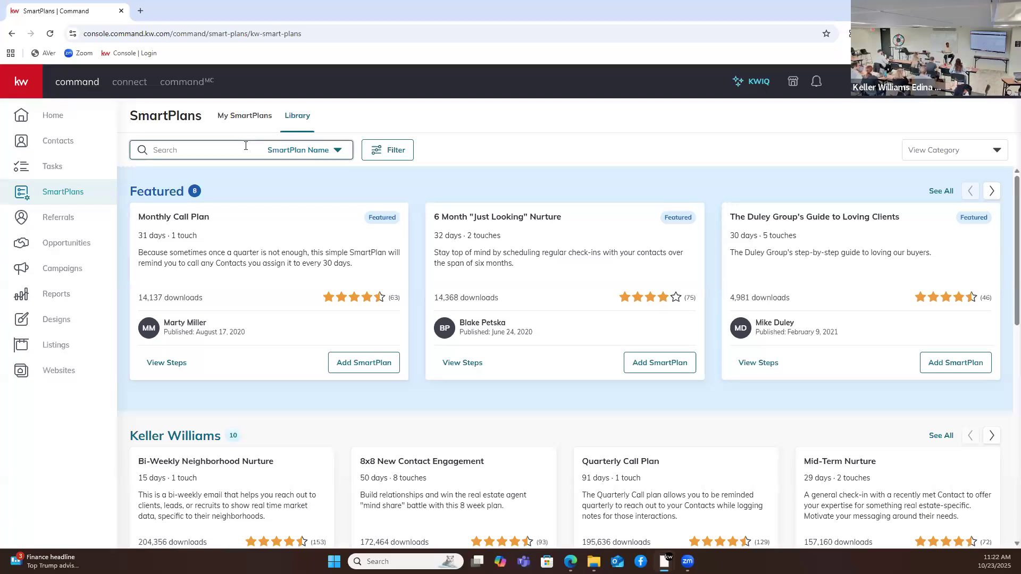
{"action": "type", "text": "kwe="}
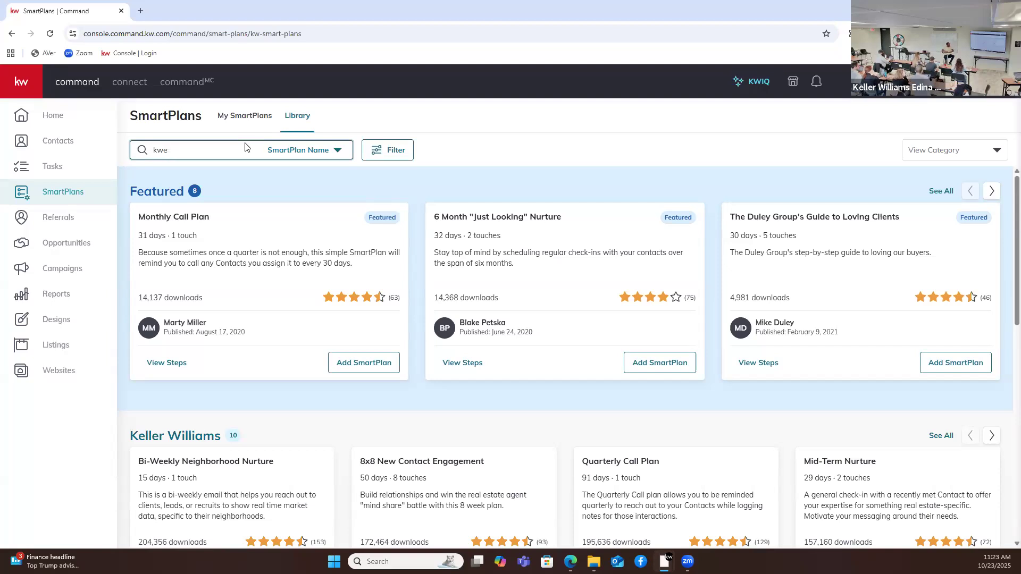
{"action": "type", "text": "ina"}
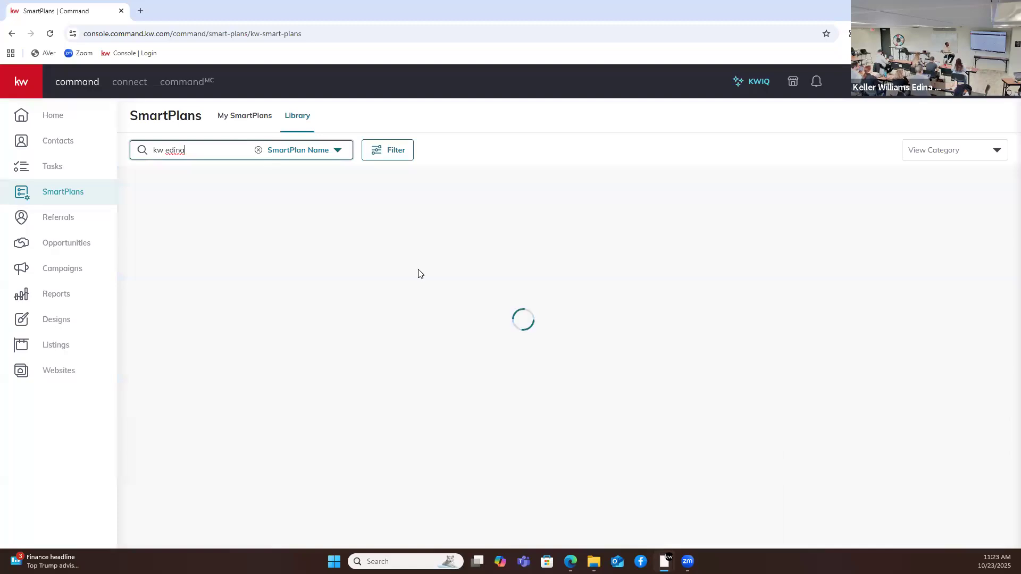
{"action": "scroll", "coordinate": [605, 300], "scroll_direction": "down", "scroll_amount": 4}
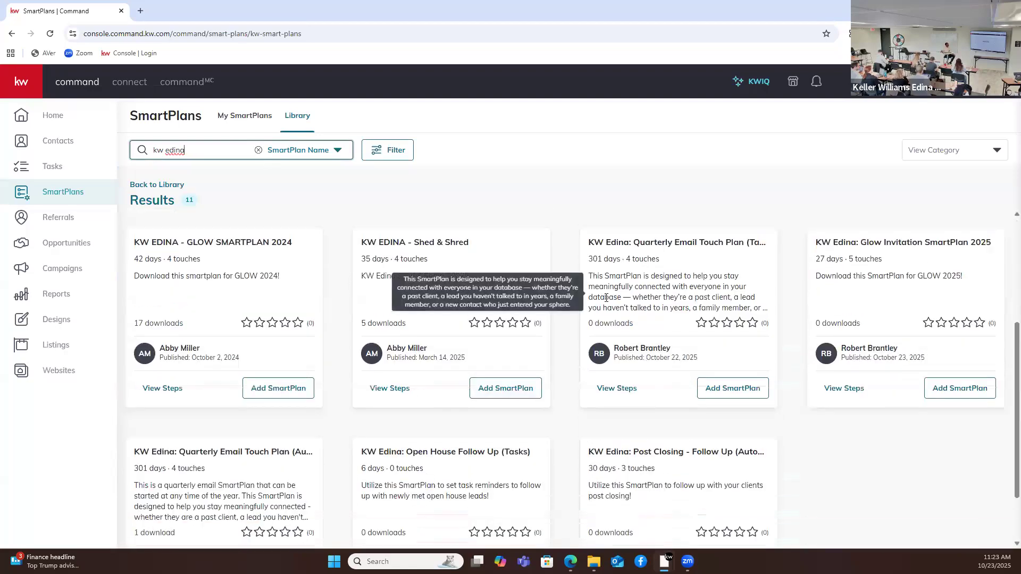
{"action": "scroll", "coordinate": [607, 298], "scroll_direction": "down", "scroll_amount": 1}
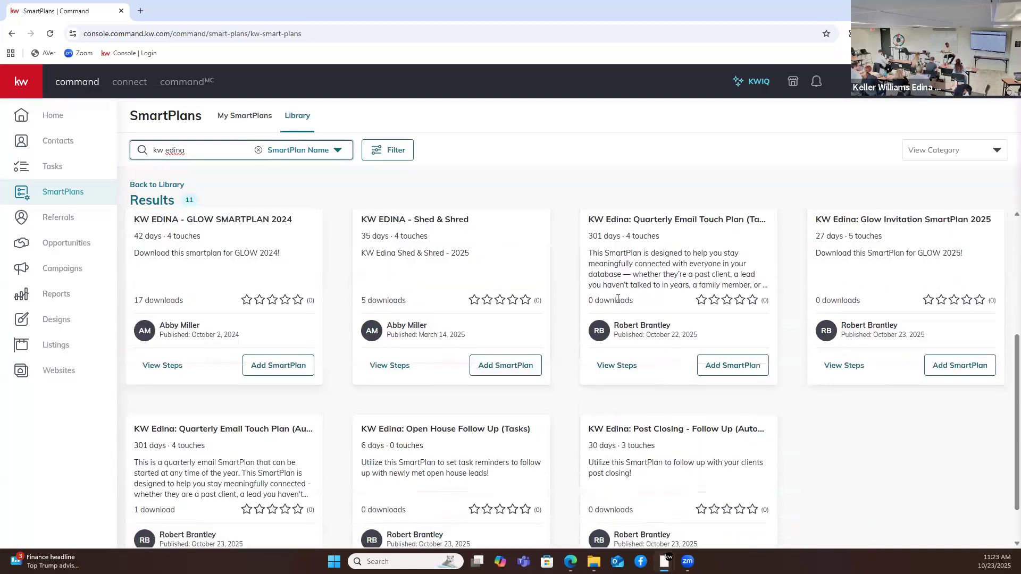
{"action": "scroll", "coordinate": [618, 300], "scroll_direction": "down", "scroll_amount": 2}
{"action": "scroll", "coordinate": [619, 301], "scroll_direction": "up", "scroll_amount": 2}
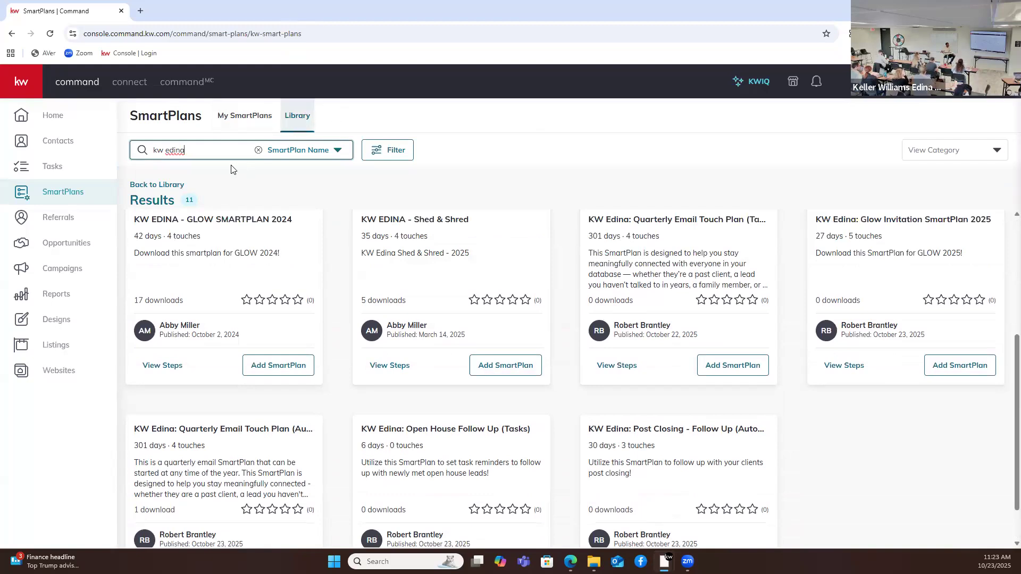
{"action": "scroll", "coordinate": [896, 391], "scroll_direction": "down", "scroll_amount": 1}
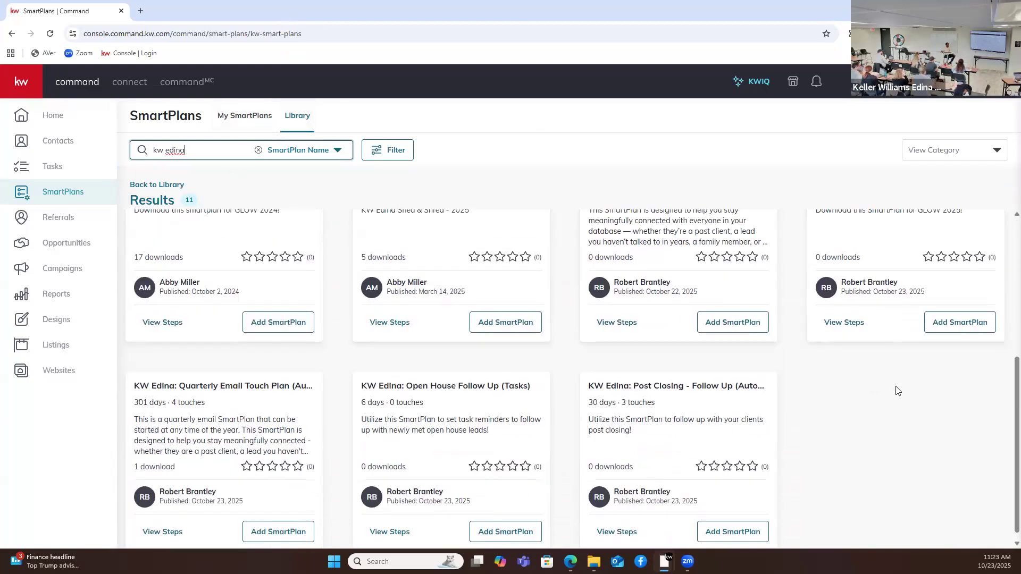
{"action": "scroll", "coordinate": [897, 387], "scroll_direction": "up", "scroll_amount": 1}
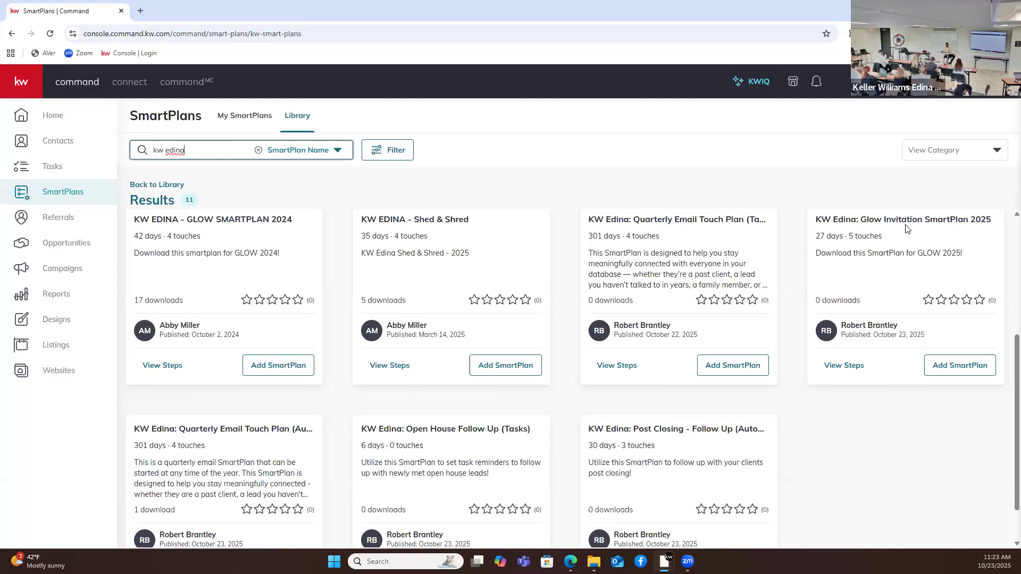
Step: Add "KW Edina: Glow Invitation SmartPlan 2025" to the personal plans under its suggested name and go to My SmartPlans
{"action": "left_click", "coordinate": [960, 366]}
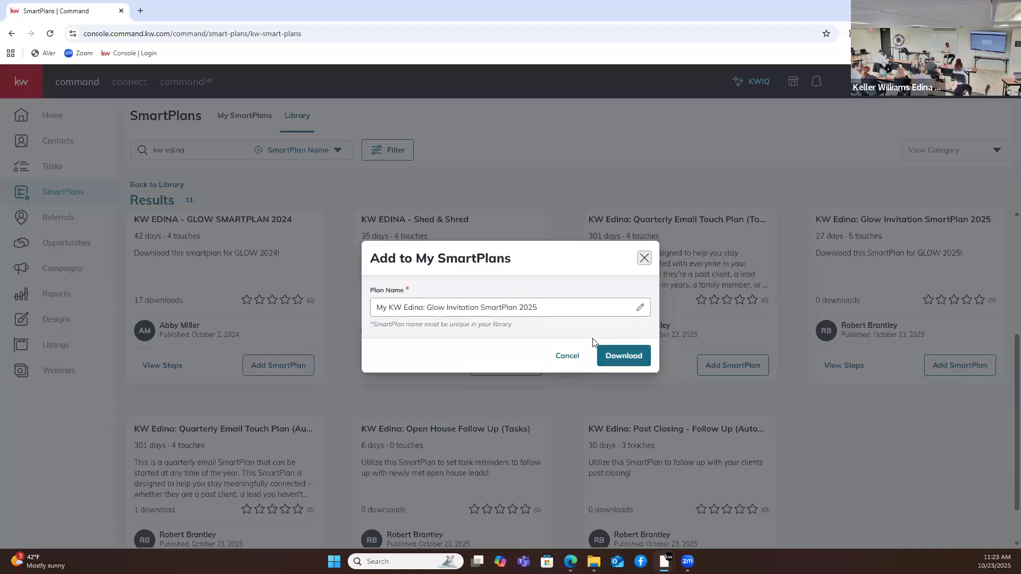
{"action": "left_click", "coordinate": [642, 360]}
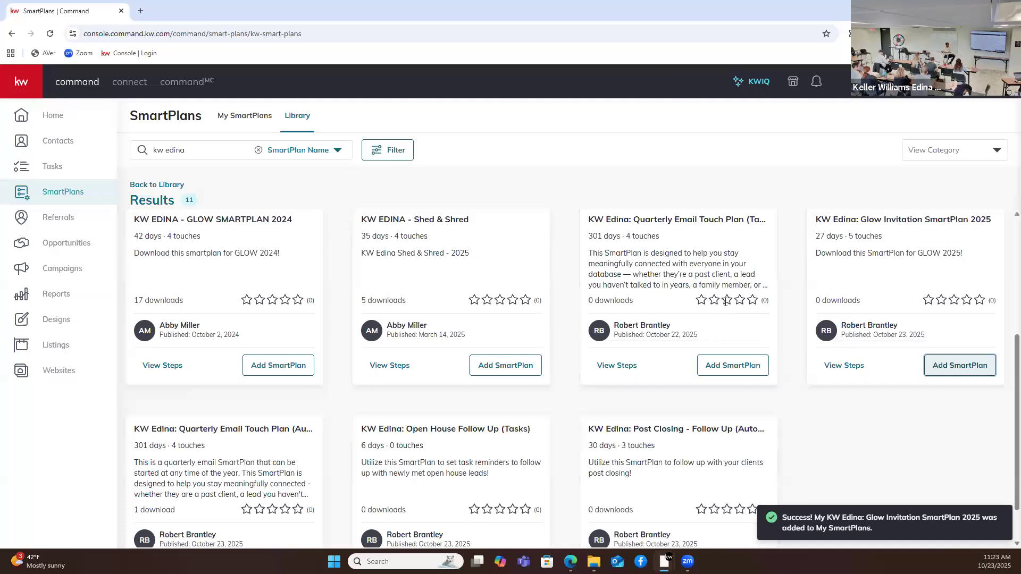
{"action": "left_click", "coordinate": [232, 116]}
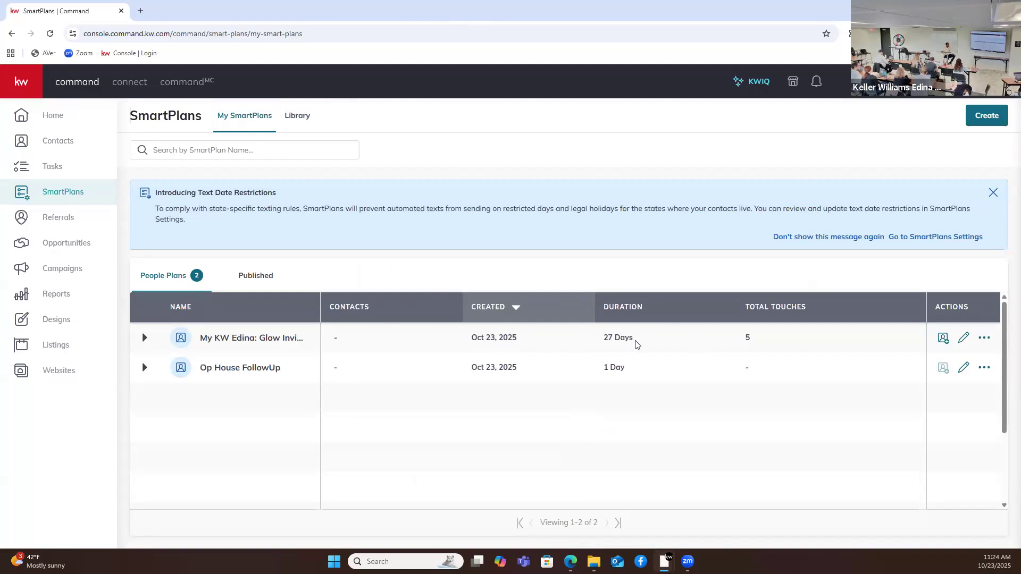
Step: Check the Glow Invitation plan's duration and total touches, and view its contact selection without adding anyone
{"action": "left_click_drag", "start_coordinate": [640, 341], "coordinate": [614, 346]}
{"action": "left_click_drag", "start_coordinate": [763, 339], "coordinate": [737, 343]}
{"action": "left_click", "coordinate": [663, 339]}
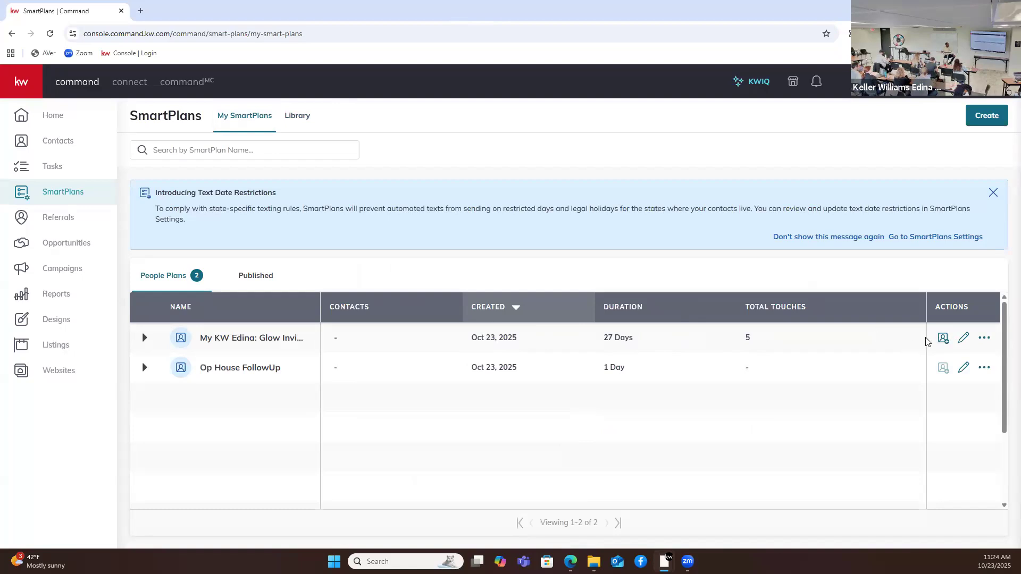
{"action": "left_click", "coordinate": [943, 338]}
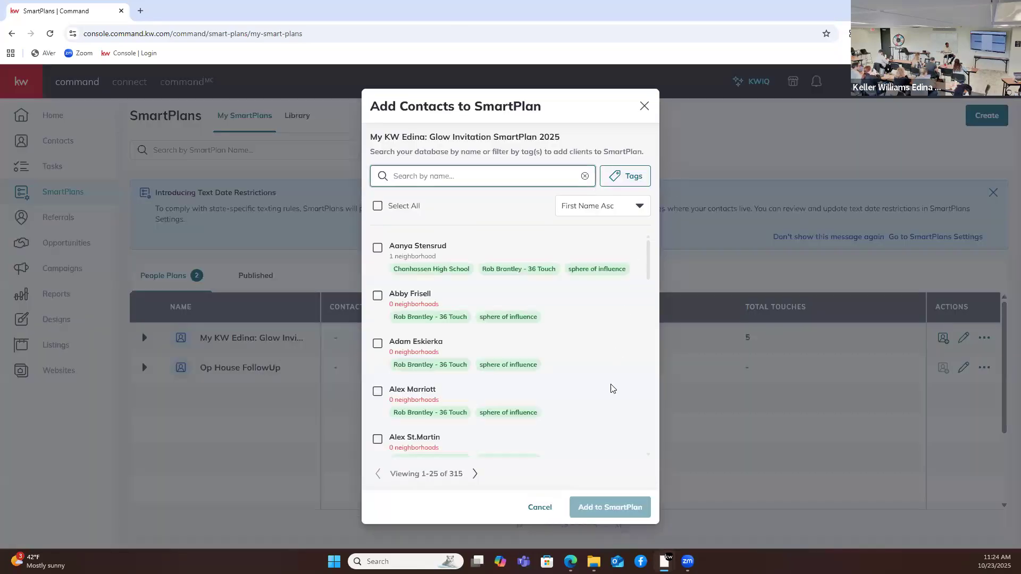
{"action": "left_click", "coordinate": [540, 507]}
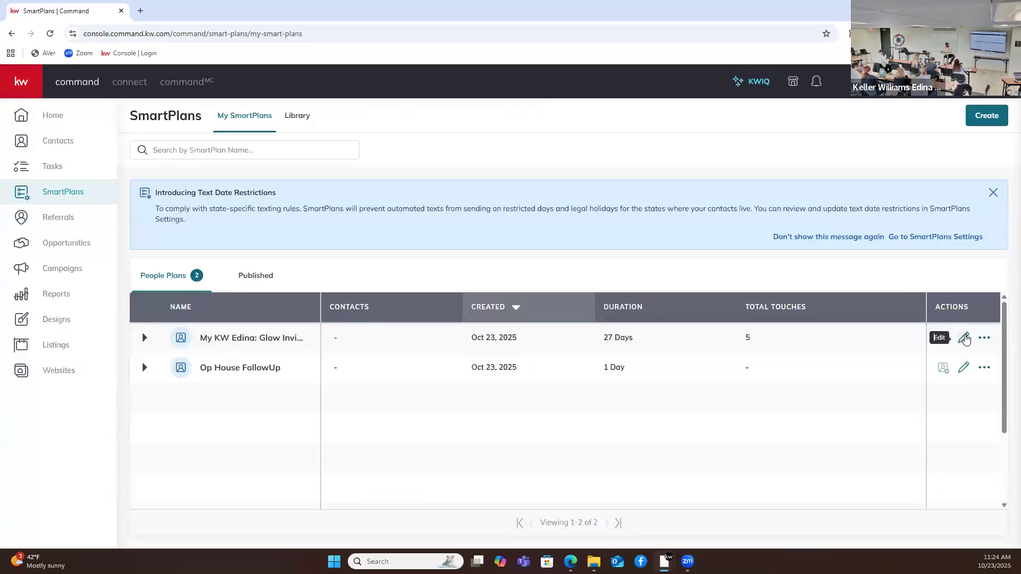
Step: Open the Glow Invitation SmartPlan for editing and show the details of the Day 7 Send Email step
{"action": "left_click", "coordinate": [964, 339]}
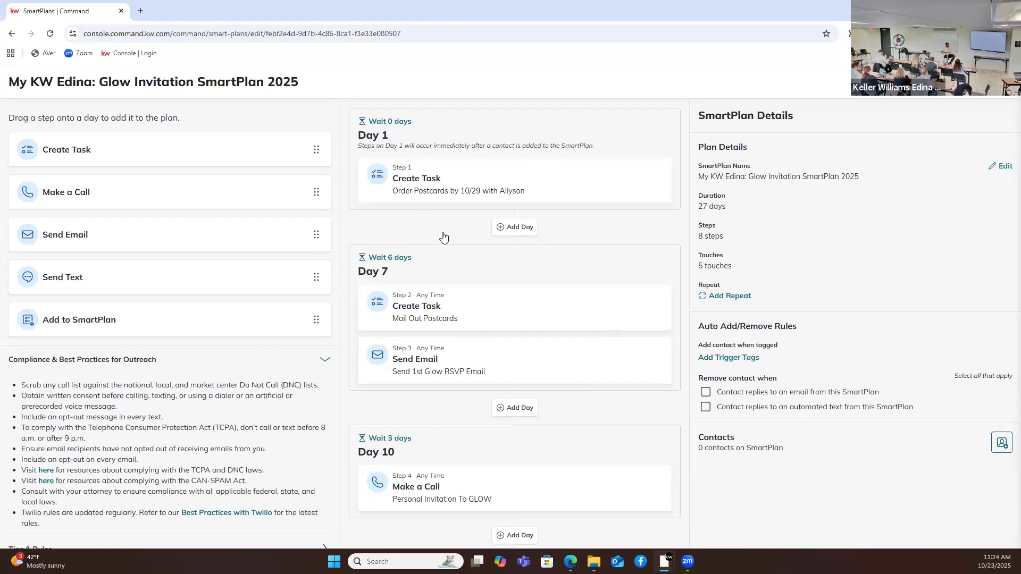
{"action": "scroll", "coordinate": [515, 227], "scroll_direction": "down", "scroll_amount": 1}
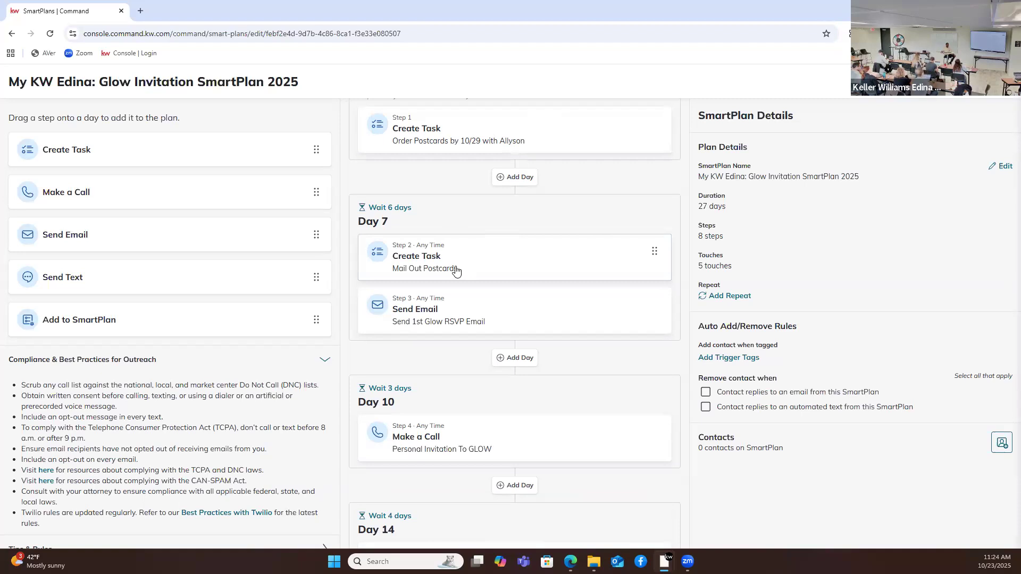
{"action": "left_click", "coordinate": [484, 322]}
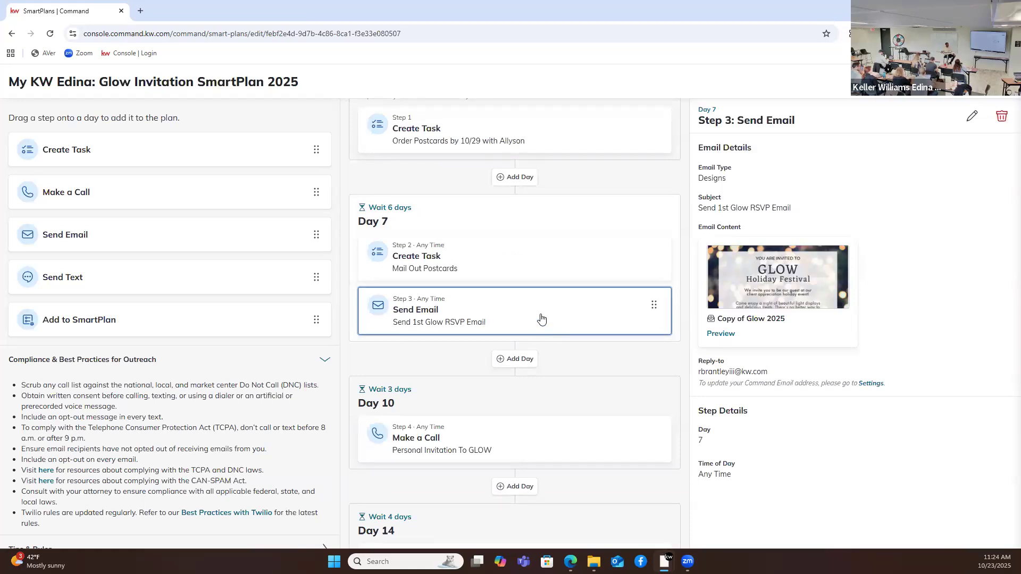
Step: Preview the "Copy of Glow 2025" email through its full width and length, and close the preview and the SmartPlan
{"action": "left_click", "coordinate": [728, 335]}
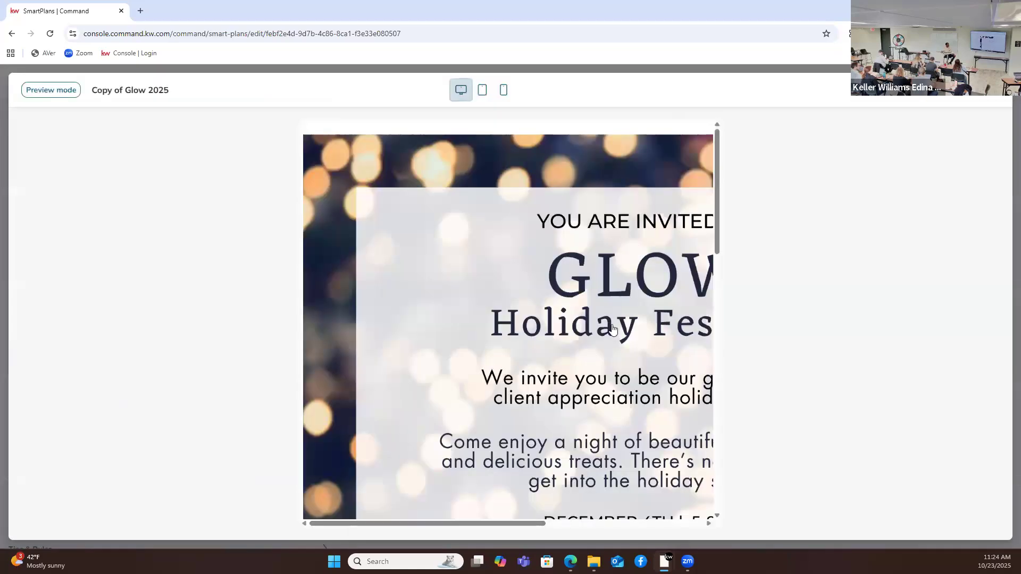
{"action": "left_click_drag", "start_coordinate": [556, 518], "coordinate": [614, 504]}
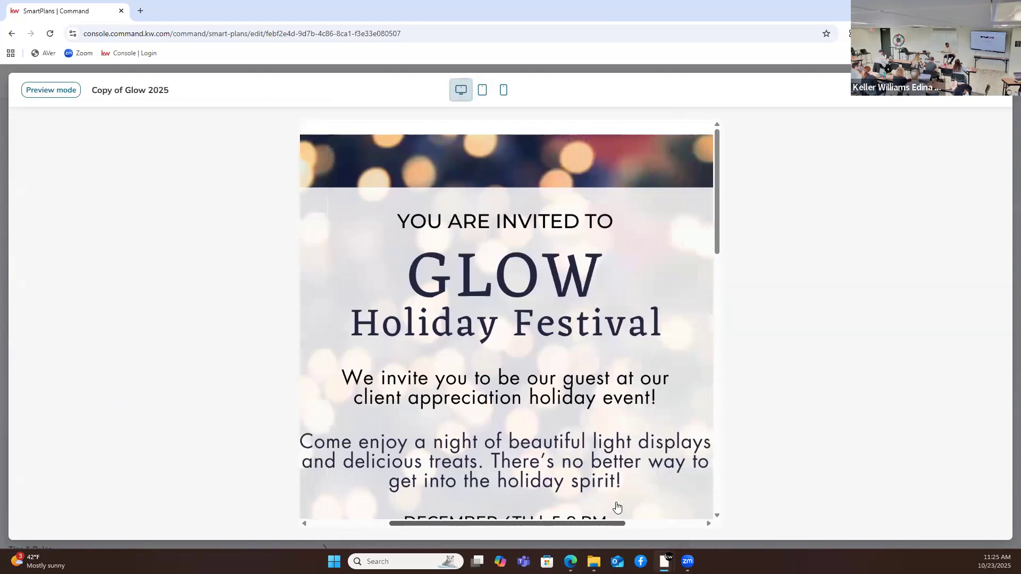
{"action": "scroll", "coordinate": [586, 256], "scroll_direction": "down", "scroll_amount": 3}
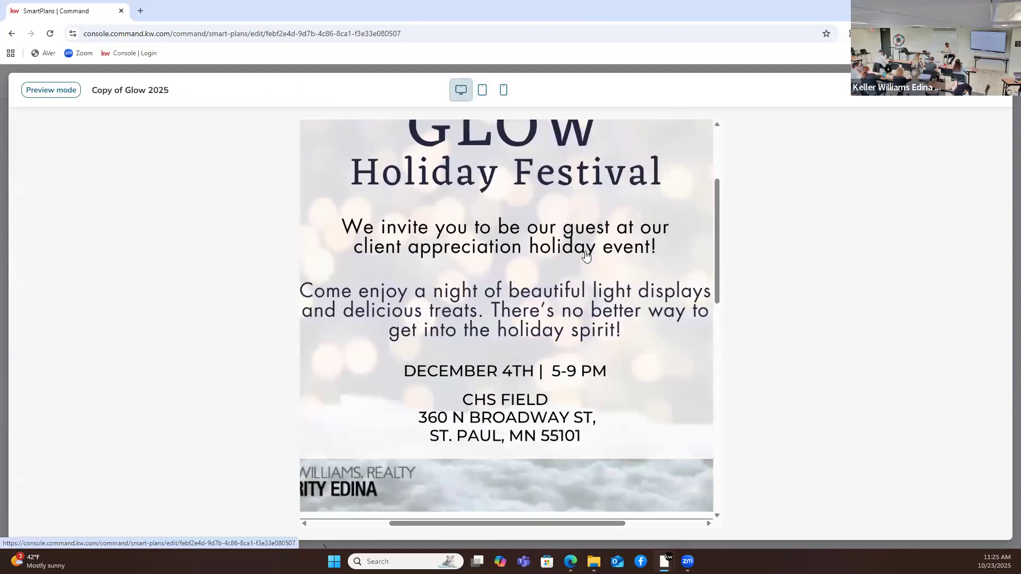
{"action": "scroll", "coordinate": [586, 256], "scroll_direction": "up", "scroll_amount": 1}
{"action": "scroll", "coordinate": [585, 257], "scroll_direction": "down", "scroll_amount": 3}
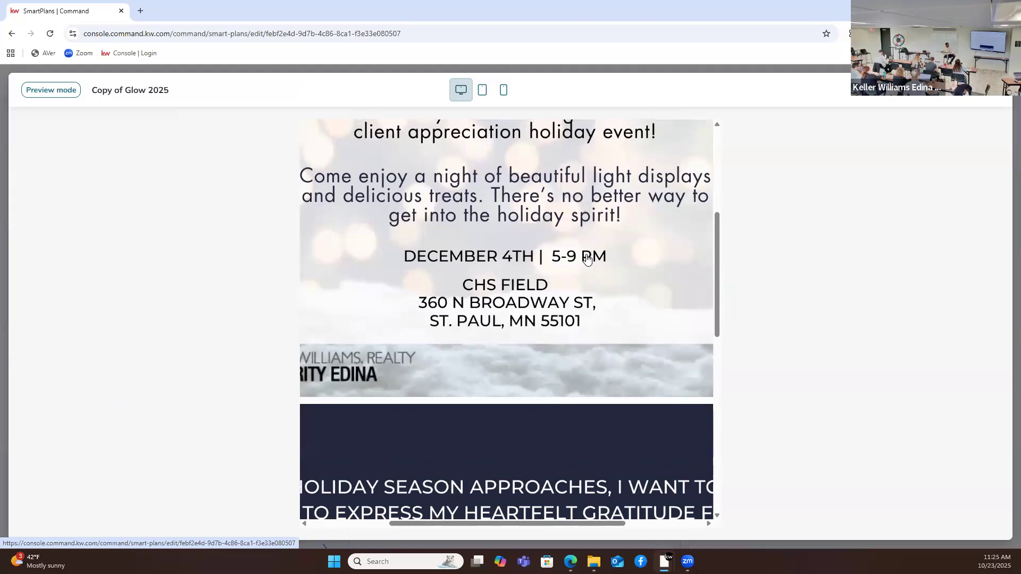
{"action": "scroll", "coordinate": [585, 260], "scroll_direction": "down", "scroll_amount": 3}
{"action": "scroll", "coordinate": [585, 260], "scroll_direction": "down", "scroll_amount": 2}
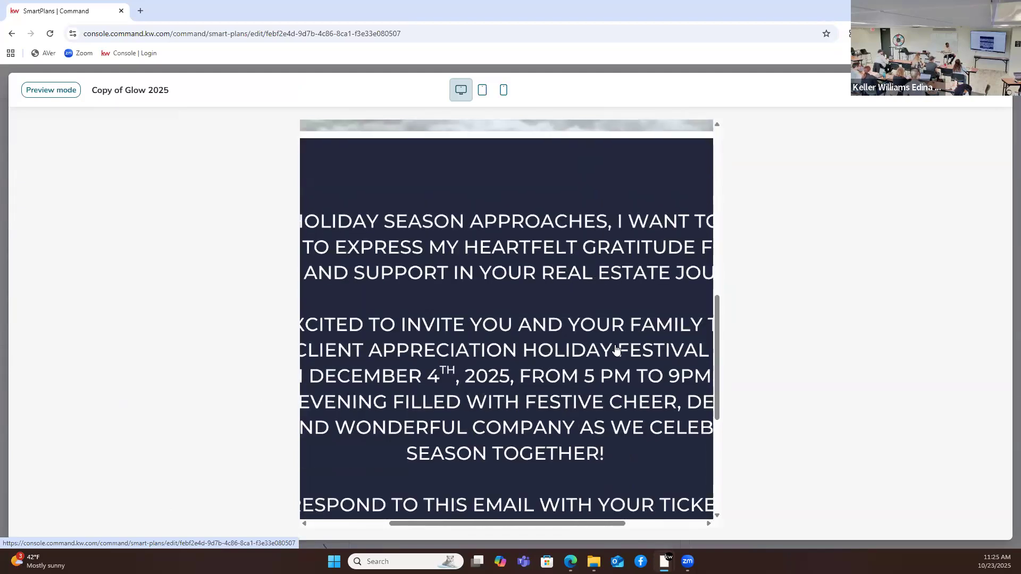
{"action": "scroll", "coordinate": [553, 476], "scroll_direction": "down", "scroll_amount": 2}
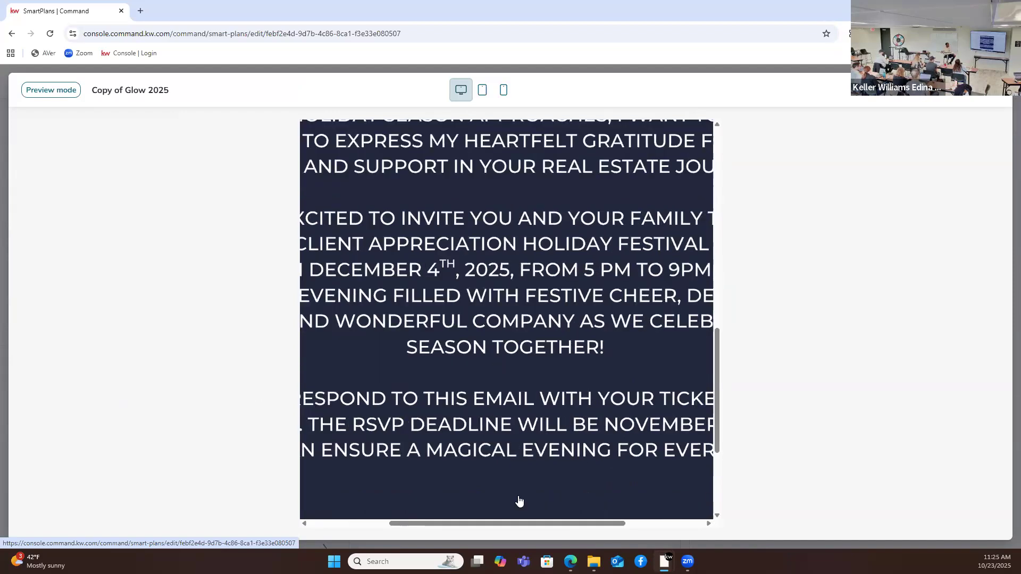
{"action": "left_click_drag", "start_coordinate": [521, 524], "coordinate": [641, 505]}
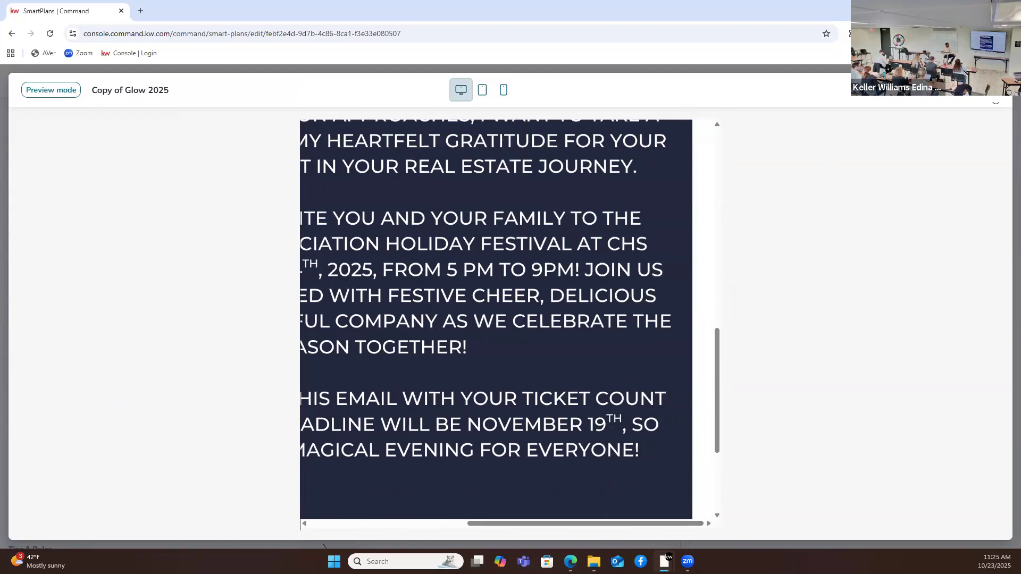
{"action": "left_click", "coordinate": [995, 90]}
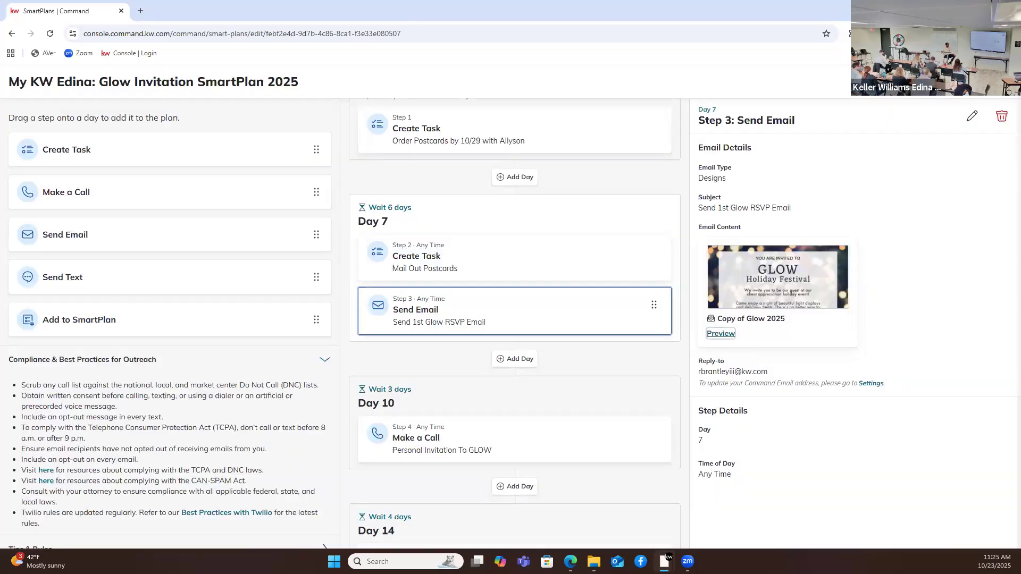
{"action": "left_click", "coordinate": [988, 81]}
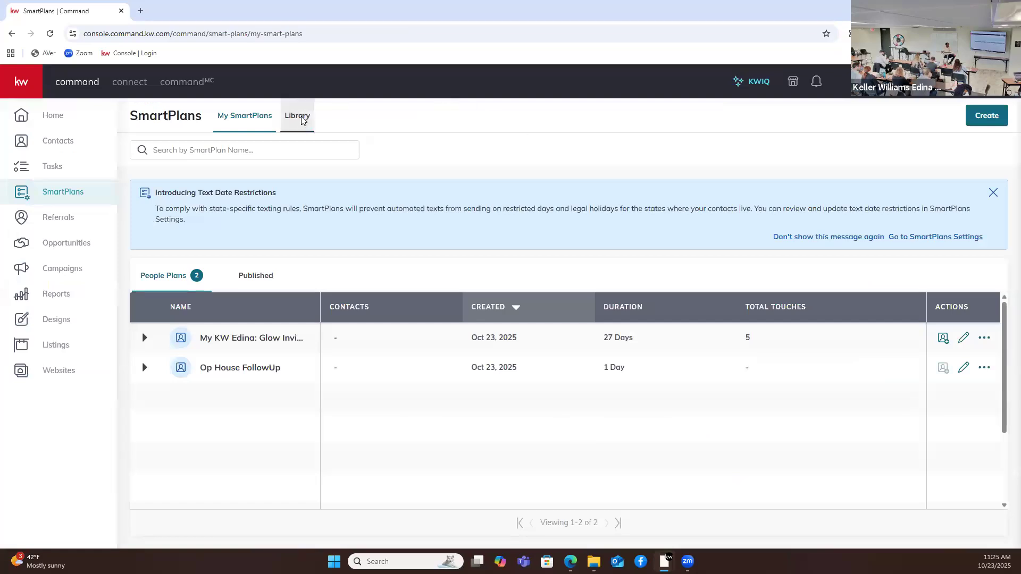
Step: Return to the SmartPlans library and search again for "kw edina" plans
{"action": "left_click", "coordinate": [297, 117]}
{"action": "left_click", "coordinate": [185, 148]}
{"action": "type", "text": "kw"}
{"action": "key", "text": "BackSpace"}
{"action": "type", "text": "e"}
{"action": "key", "text": "BackSpace"}
{"action": "type", "text": "w edina"}
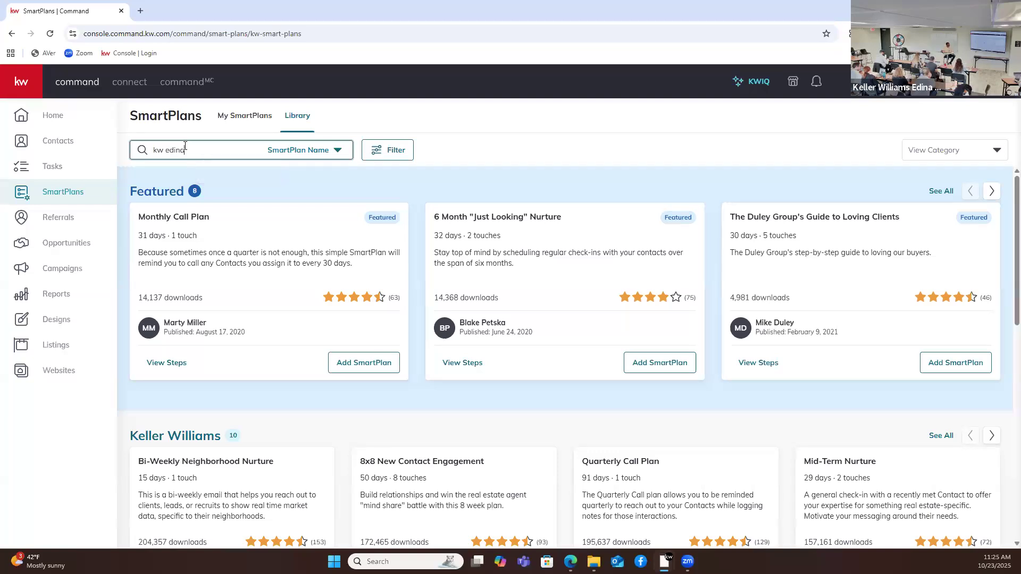
{"action": "key", "text": "Return"}
{"action": "scroll", "coordinate": [419, 281], "scroll_direction": "down", "scroll_amount": 4}
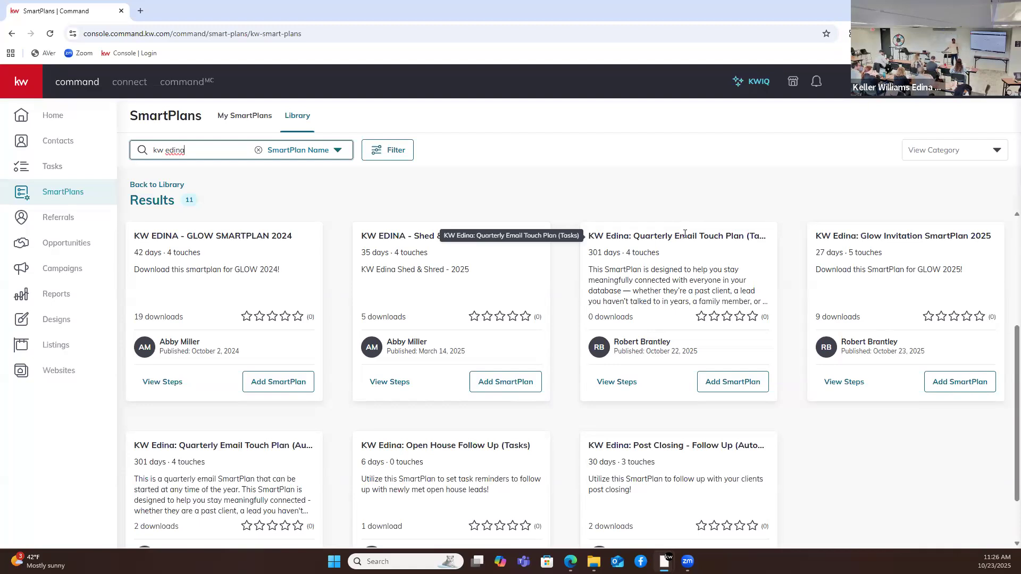
Step: View the steps of "KW Edina: Quarterly Email Touch Plan (Automated)" and close them without adding the plan
{"action": "scroll", "coordinate": [251, 419], "scroll_direction": "down", "scroll_amount": 1}
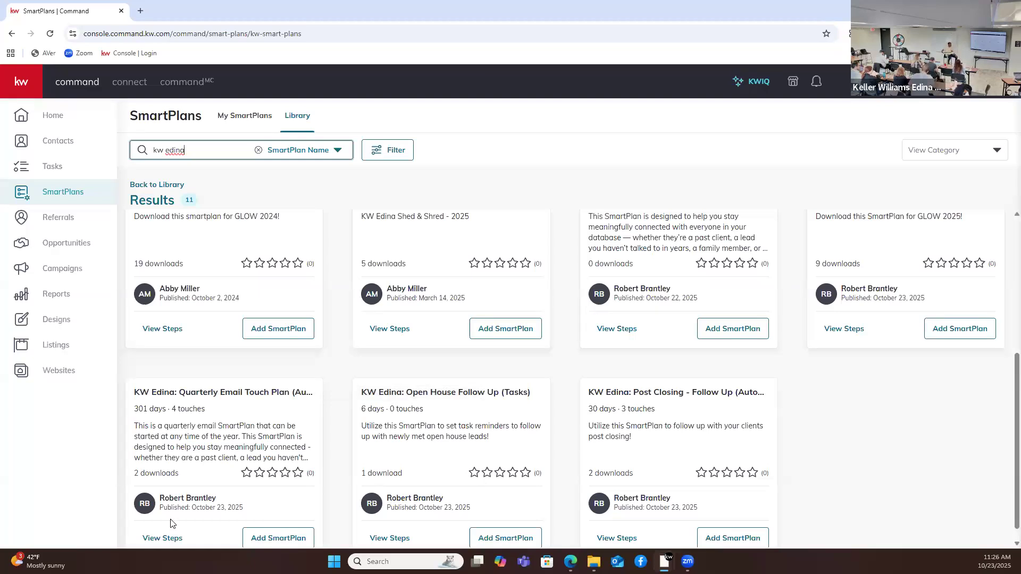
{"action": "left_click", "coordinate": [182, 541]}
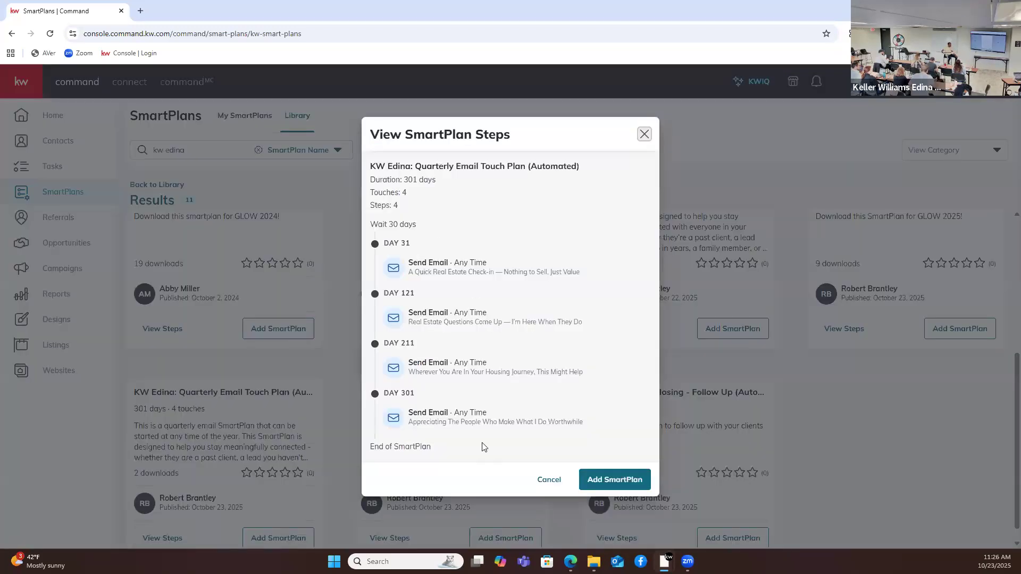
{"action": "left_click", "coordinate": [548, 480]}
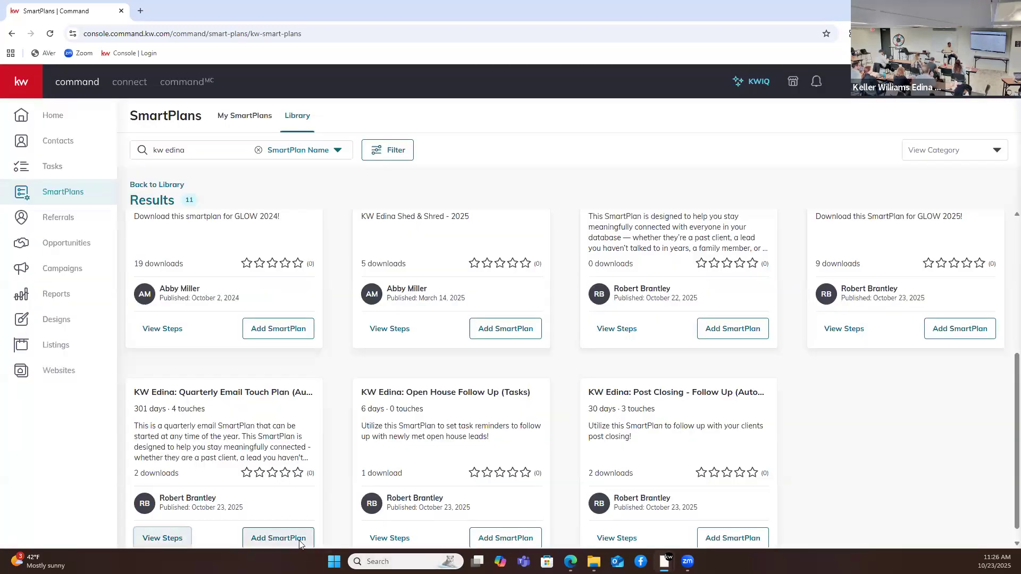
Step: Add "KW Edina: Quarterly Email Touch Plan (Automated)" to My SmartPlans under its default name and open the added plan for editing
{"action": "left_click", "coordinate": [278, 538]}
{"action": "left_click", "coordinate": [638, 351]}
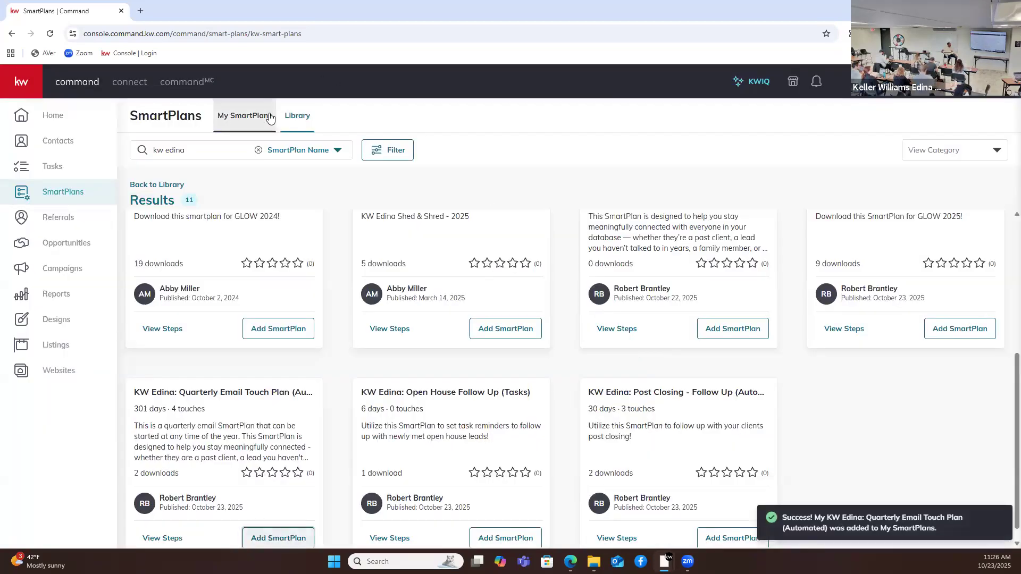
{"action": "left_click", "coordinate": [271, 115]}
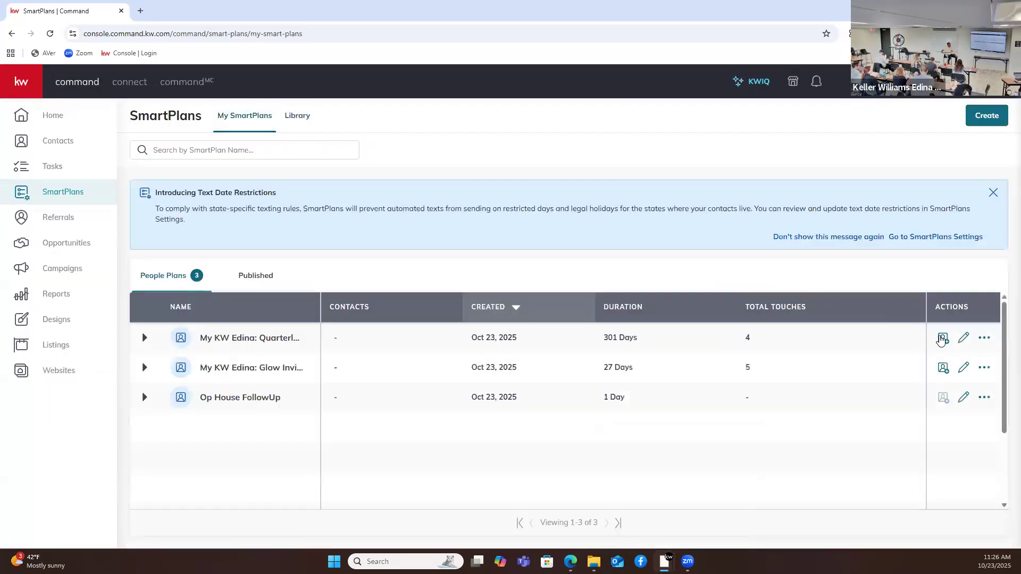
{"action": "left_click", "coordinate": [963, 337]}
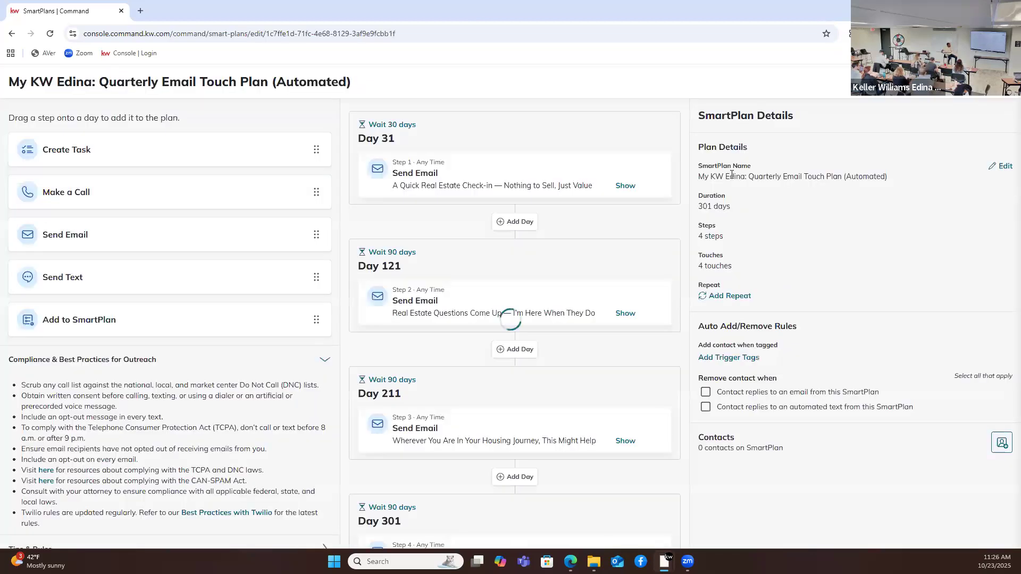
Step: Review the Send Email details for Days 31, 121, 211 and 301 of the quarterly plan, and close the plan
{"action": "left_click", "coordinate": [505, 173]}
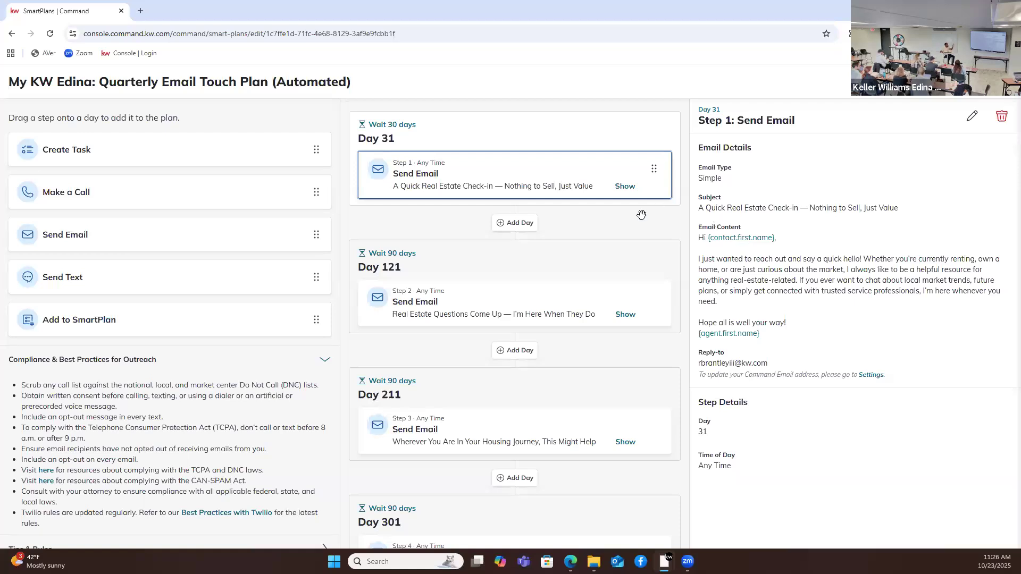
{"action": "left_click", "coordinate": [530, 307]}
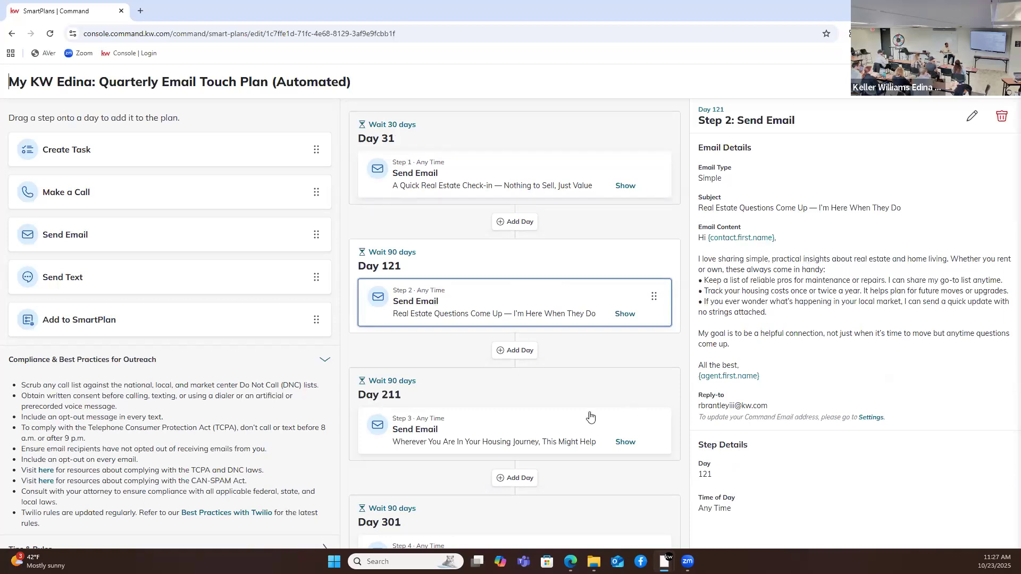
{"action": "left_click", "coordinate": [510, 445]}
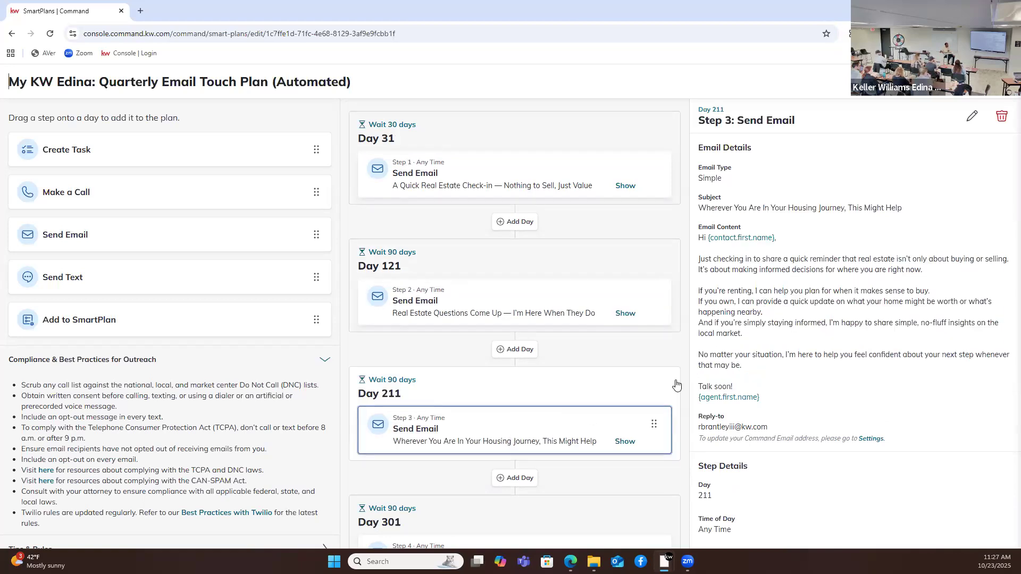
{"action": "scroll", "coordinate": [604, 382], "scroll_direction": "down", "scroll_amount": 3}
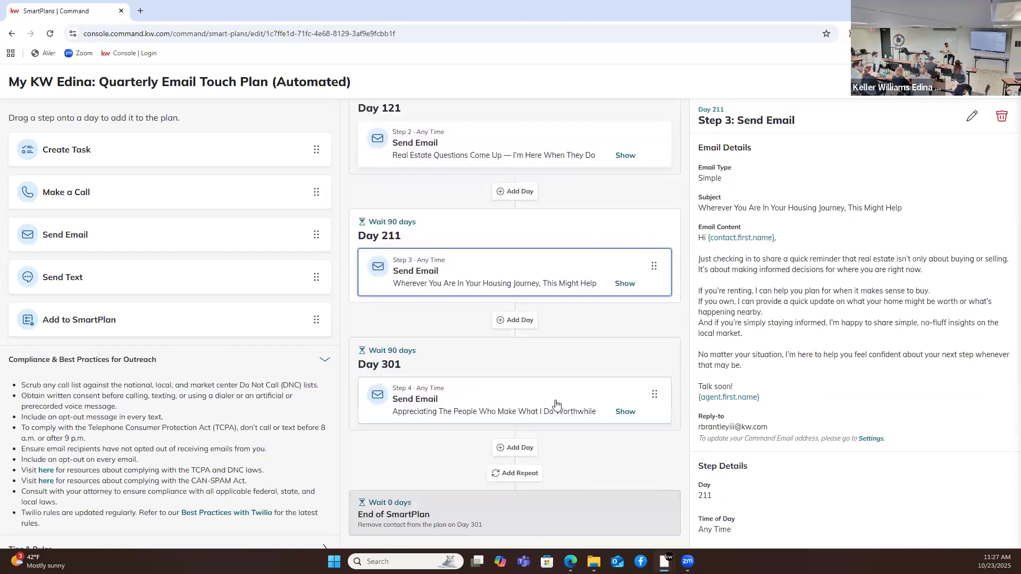
{"action": "left_click", "coordinate": [555, 404]}
{"action": "scroll", "coordinate": [529, 256], "scroll_direction": "up", "scroll_amount": 1}
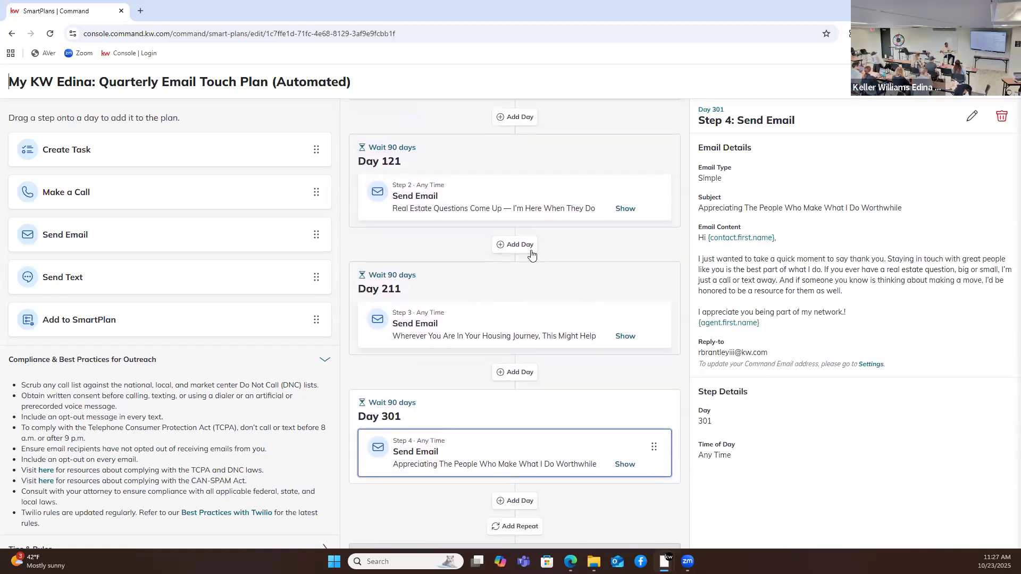
{"action": "scroll", "coordinate": [532, 254], "scroll_direction": "up", "scroll_amount": 1}
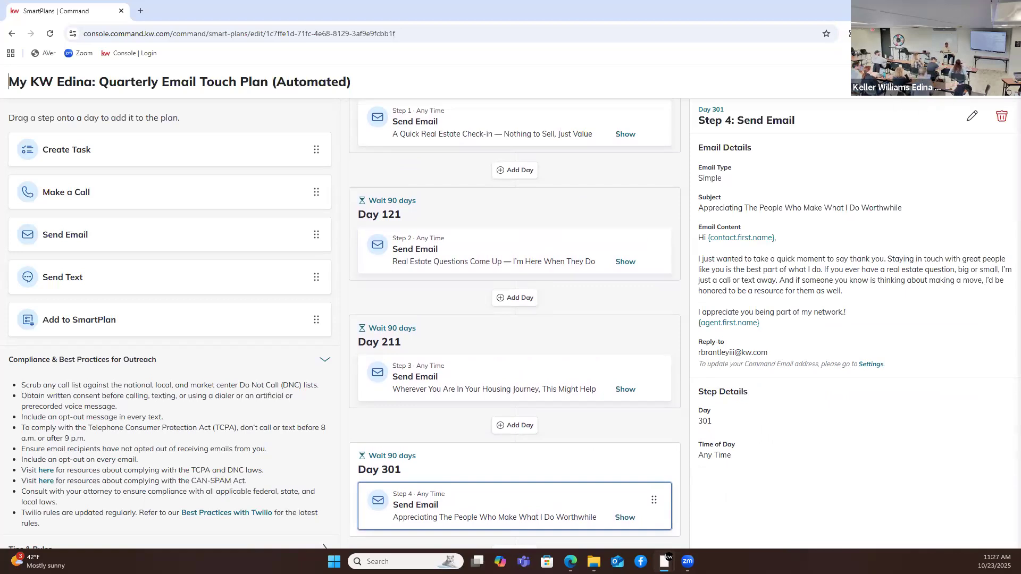
{"action": "left_click", "coordinate": [988, 81]}
Step: Search the SmartPlans library by name for "kw edina" to find the post-closing plan
{"action": "left_click", "coordinate": [292, 115]}
{"action": "left_click", "coordinate": [229, 149]}
{"action": "type", "text": "kw edina"}
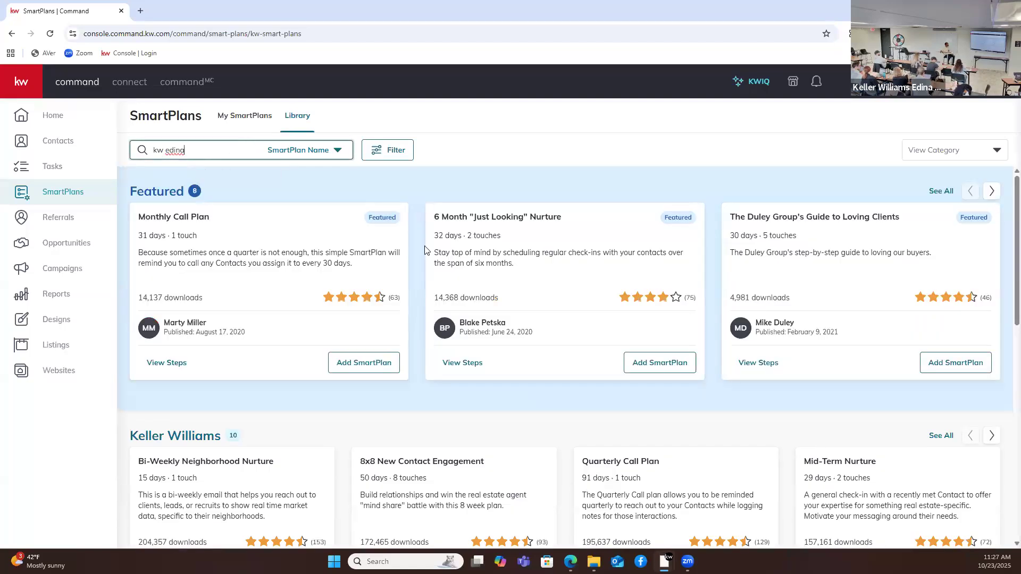
{"action": "key", "text": "Return"}
{"action": "scroll", "coordinate": [485, 303], "scroll_direction": "down", "scroll_amount": 1}
{"action": "scroll", "coordinate": [488, 306], "scroll_direction": "down", "scroll_amount": 4}
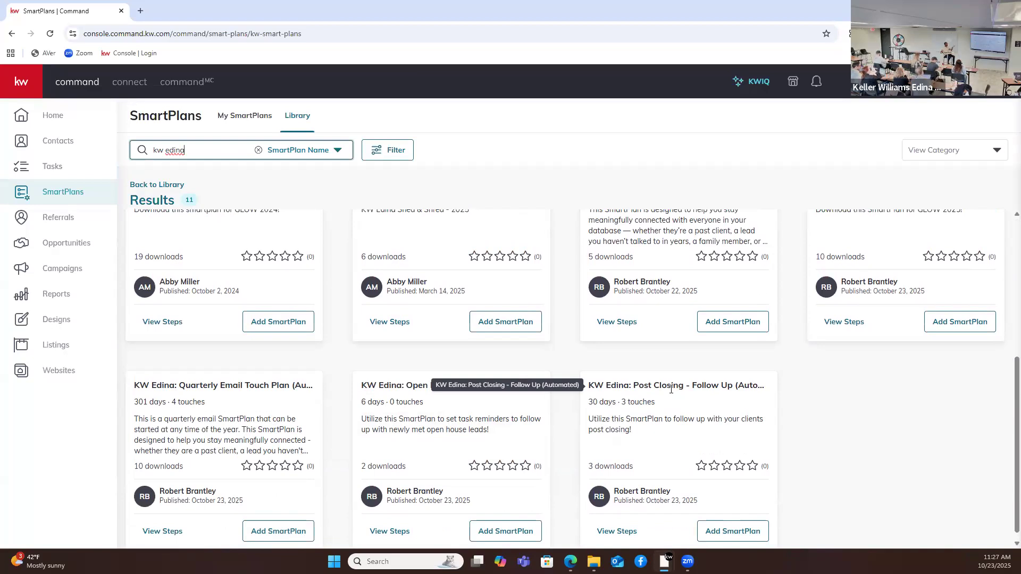
Step: Add "KW Edina: Post Closing - Follow Up (Automated)" to My SmartPlans and open the added plan for editing
{"action": "left_click", "coordinate": [713, 530]}
{"action": "left_click", "coordinate": [624, 356]}
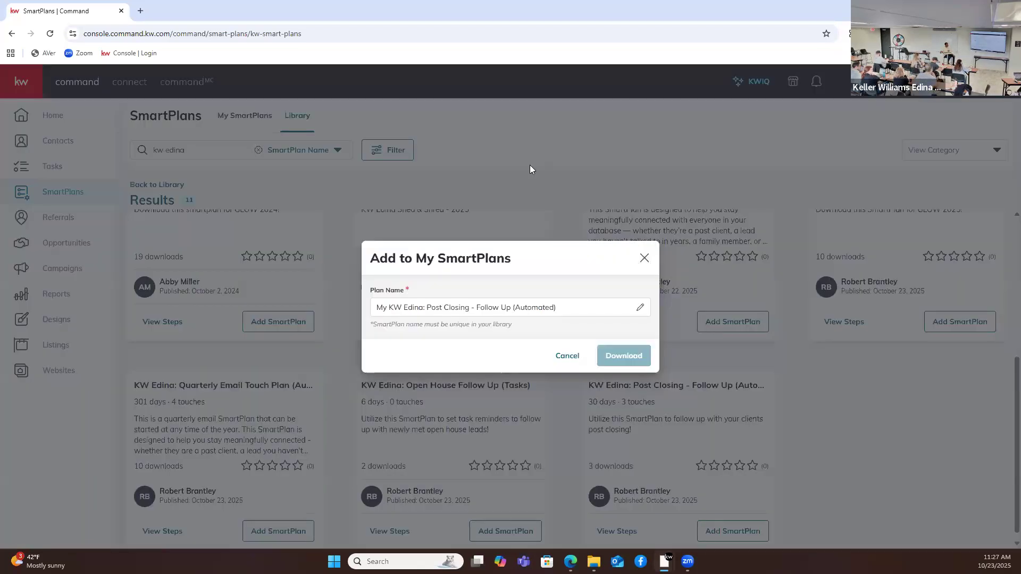
{"action": "left_click", "coordinate": [227, 117]}
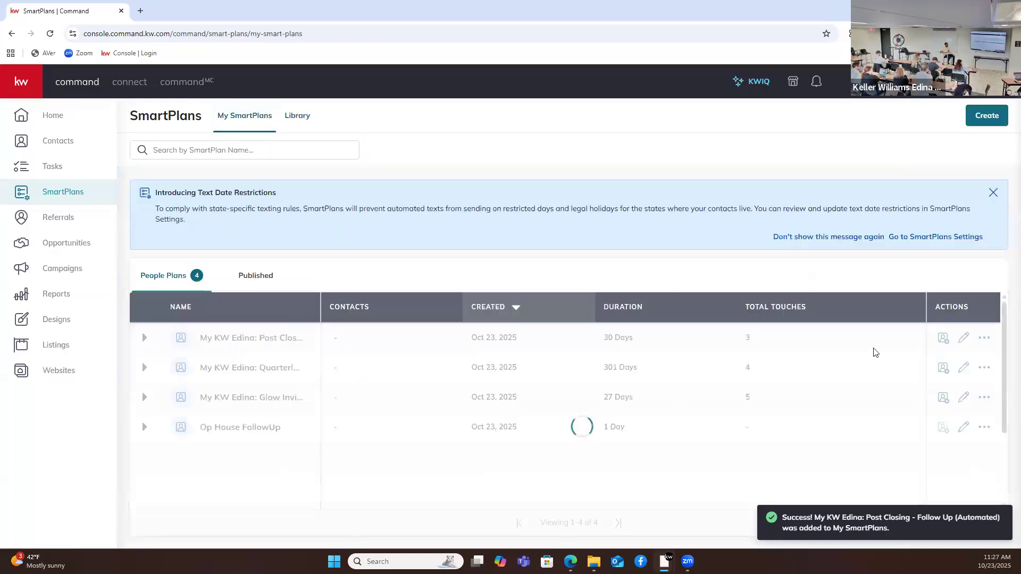
{"action": "left_click", "coordinate": [963, 338]}
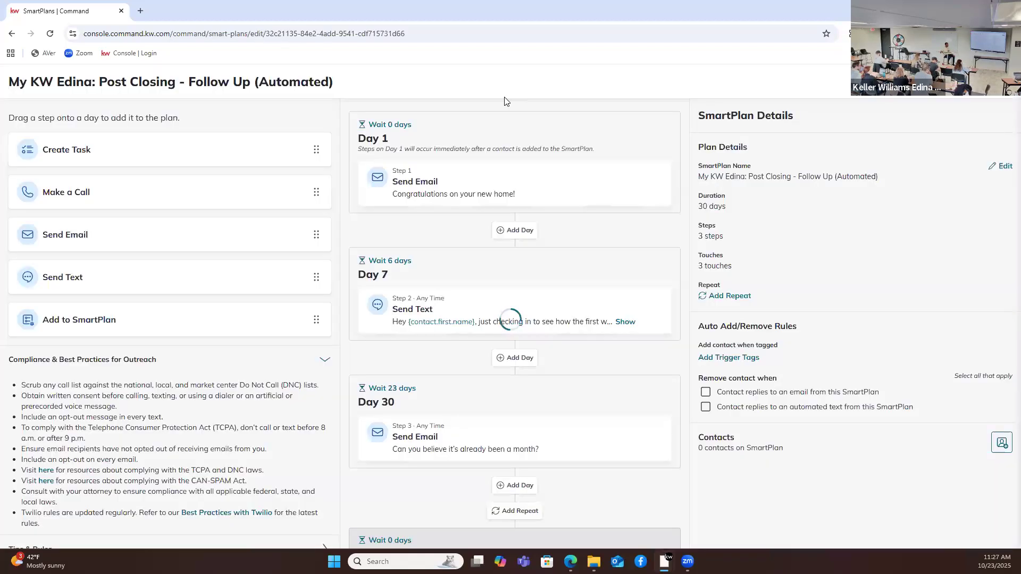
Step: Show the details of the Day 1 Send Email step and read through its content, including the review link
{"action": "left_click", "coordinate": [465, 194]}
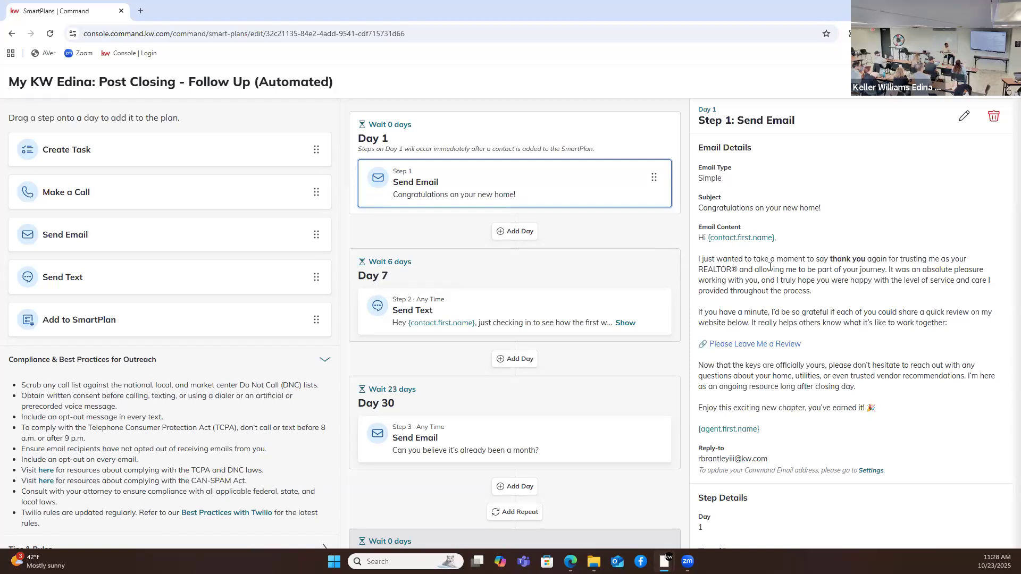
{"action": "scroll", "coordinate": [772, 270], "scroll_direction": "down", "scroll_amount": 1}
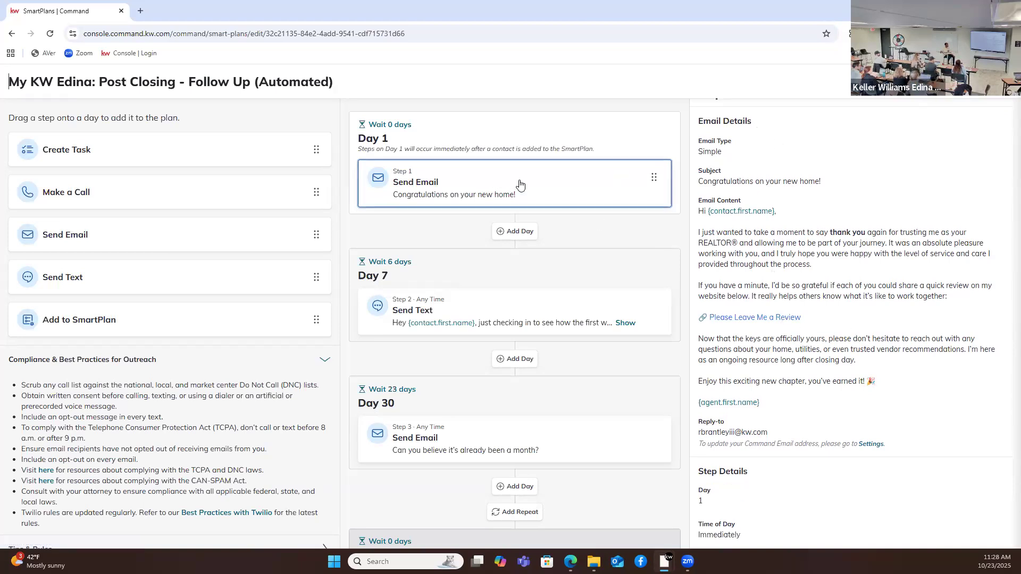
{"action": "left_click", "coordinate": [638, 194]}
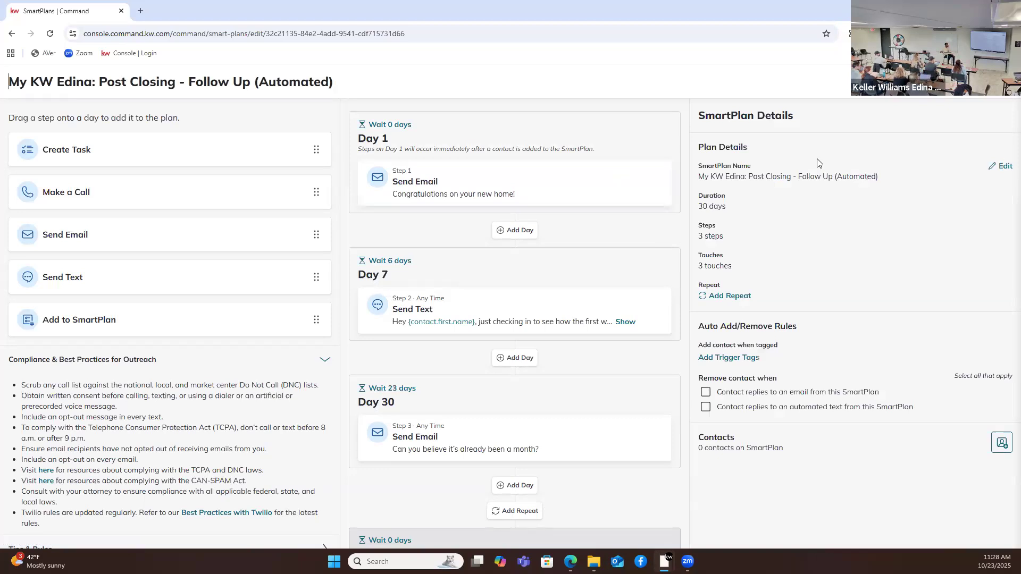
{"action": "left_click", "coordinate": [498, 172]}
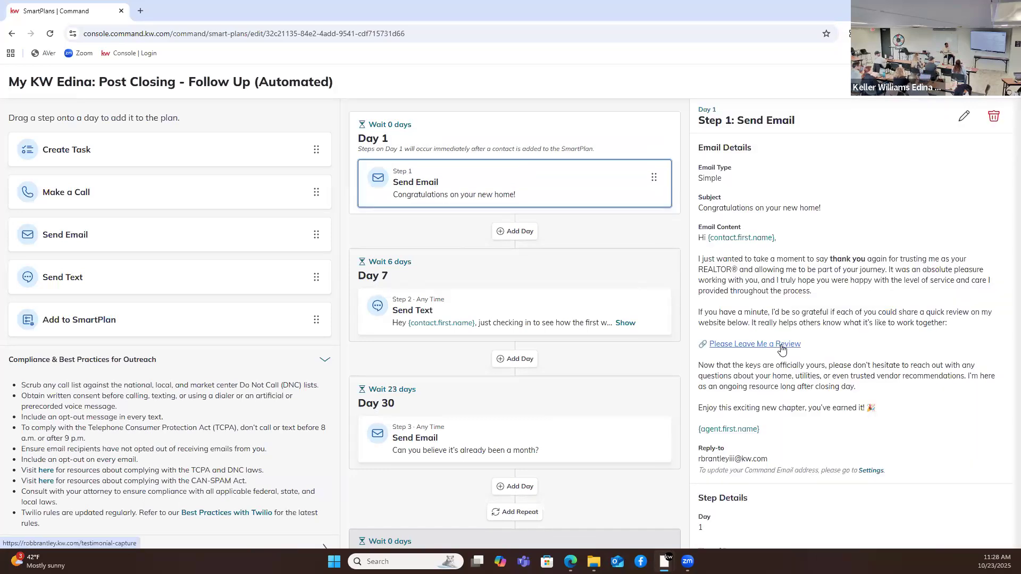
Step: Open the Day 1 email for editing, inspect the Add Hyperlink fields used for a review link, and close the step editor
{"action": "left_click", "coordinate": [962, 118]}
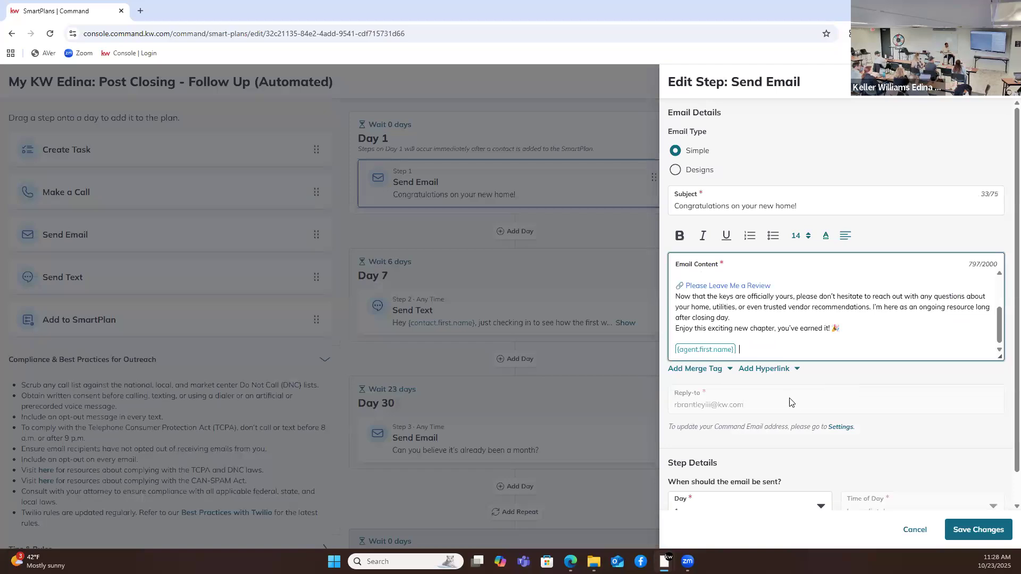
{"action": "right_click", "coordinate": [756, 285]}
{"action": "left_click", "coordinate": [737, 288]}
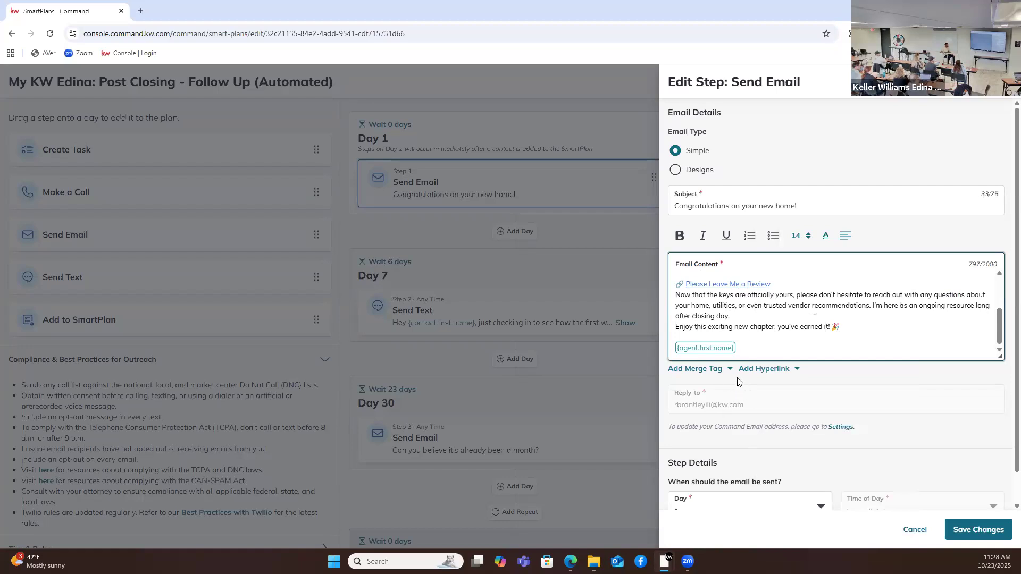
{"action": "left_click", "coordinate": [769, 369]}
{"action": "left_click", "coordinate": [798, 446]}
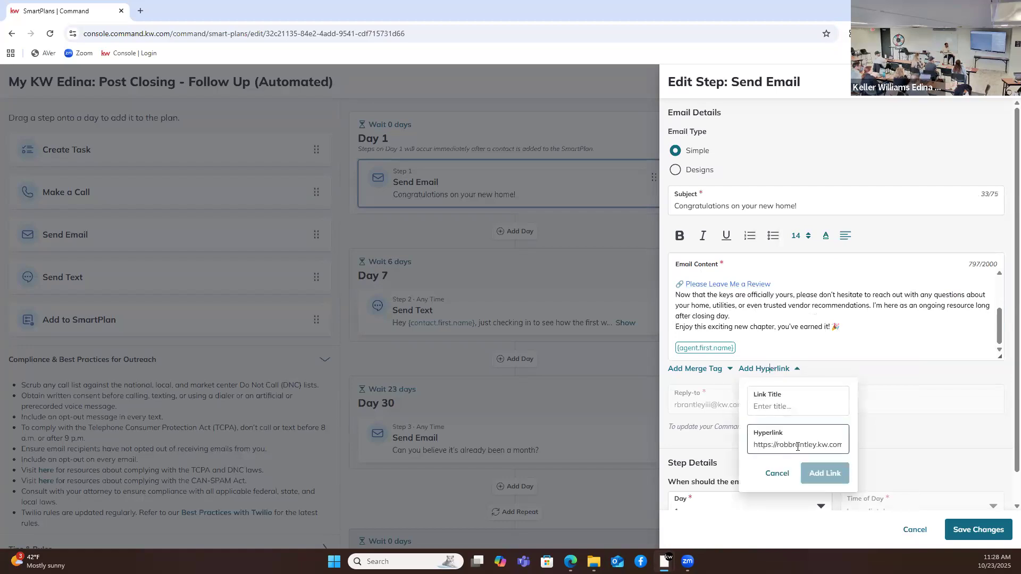
{"action": "triple_click", "coordinate": [797, 447]}
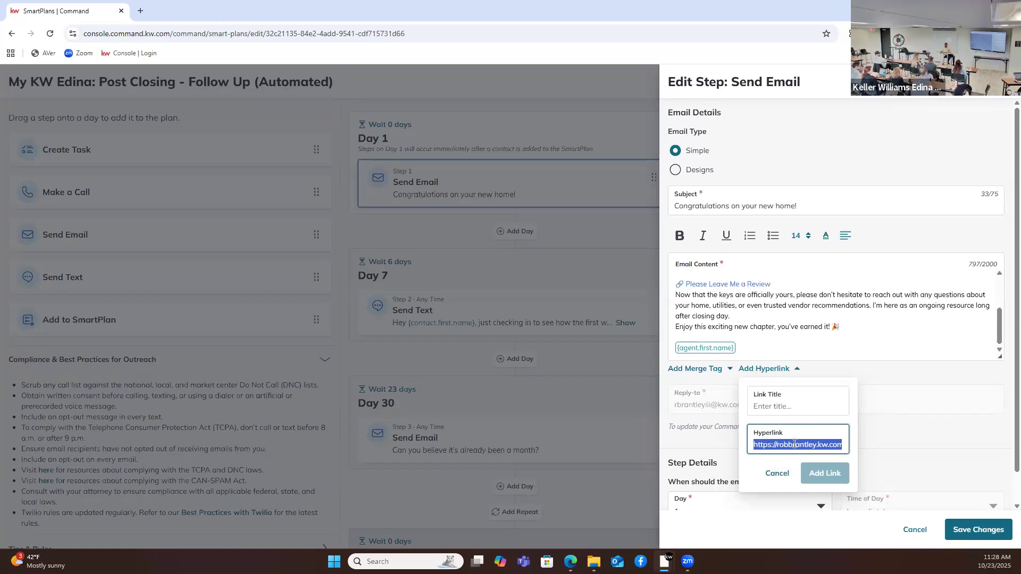
{"action": "left_click", "coordinate": [780, 473]}
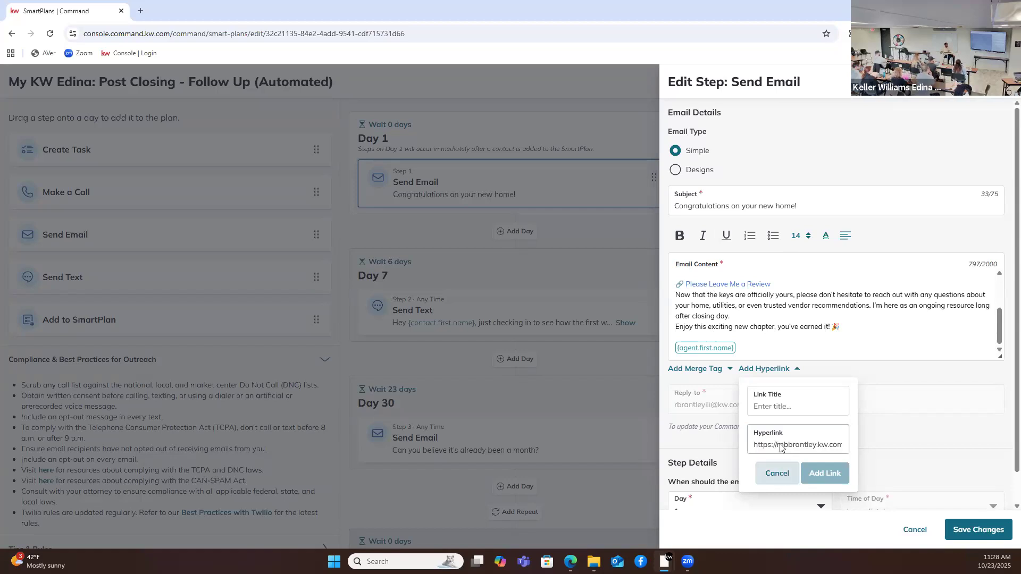
{"action": "scroll", "coordinate": [787, 343], "scroll_direction": "down", "scroll_amount": 1}
{"action": "left_click", "coordinate": [952, 530]}
Step: Review the Day 7 Send Text and Day 30 Send Email details, and close the post-closing plan without saving
{"action": "left_click", "coordinate": [555, 301]}
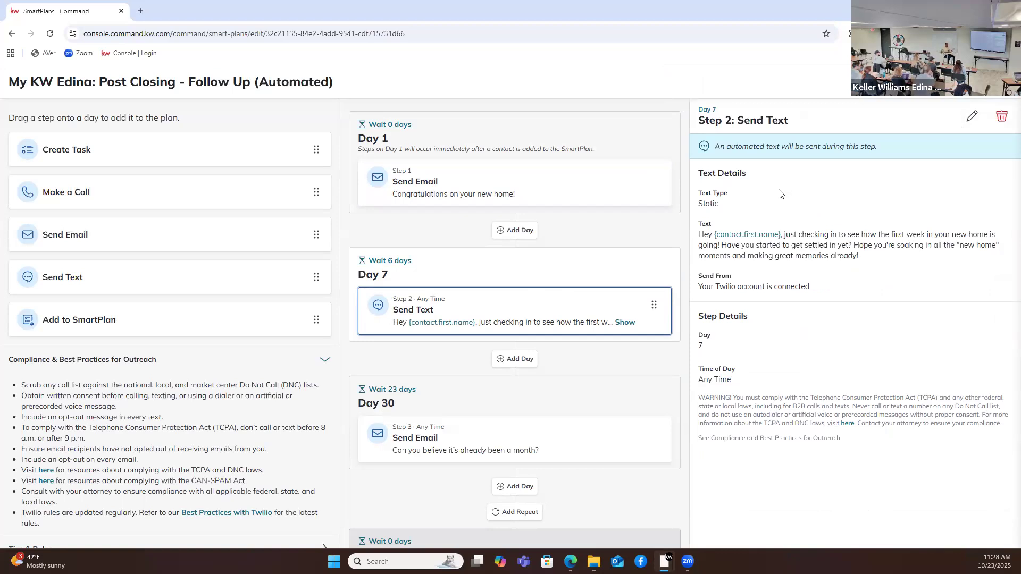
{"action": "left_click", "coordinate": [501, 444]}
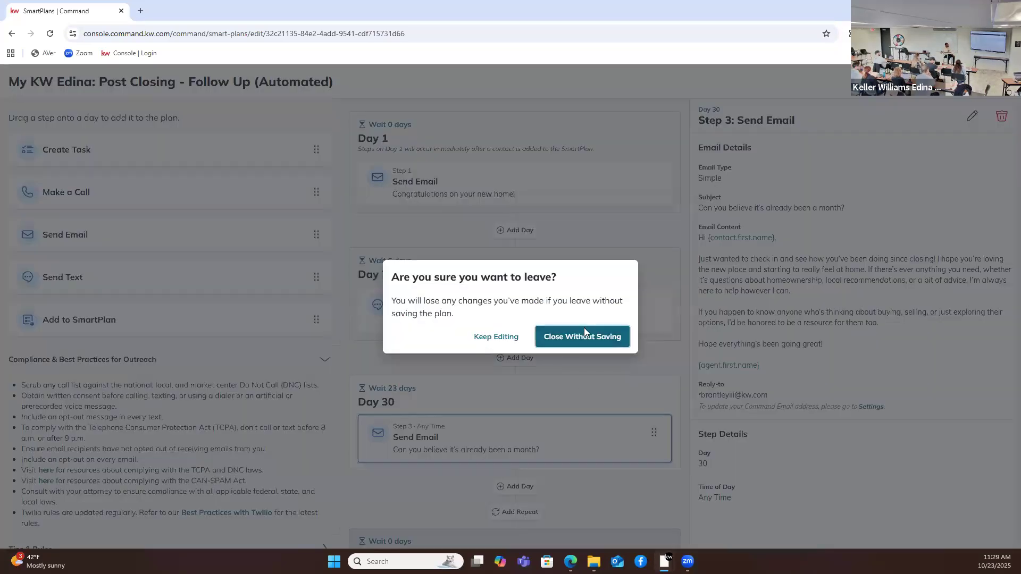
{"action": "left_click", "coordinate": [584, 334]}
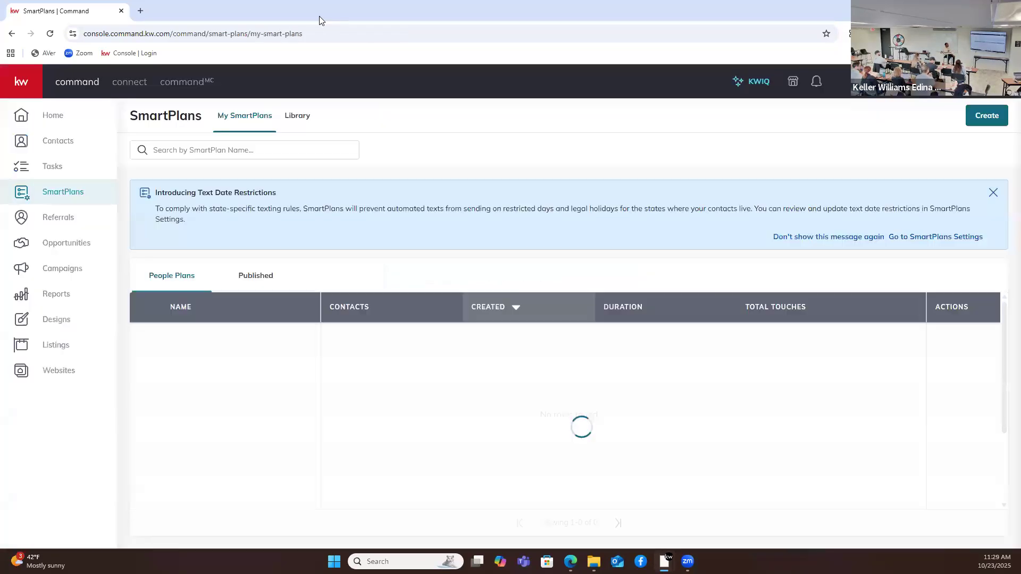
Step: Return to the SmartPlans library and search for "kw edina" to locate the open house follow-up plan
{"action": "left_click", "coordinate": [292, 124]}
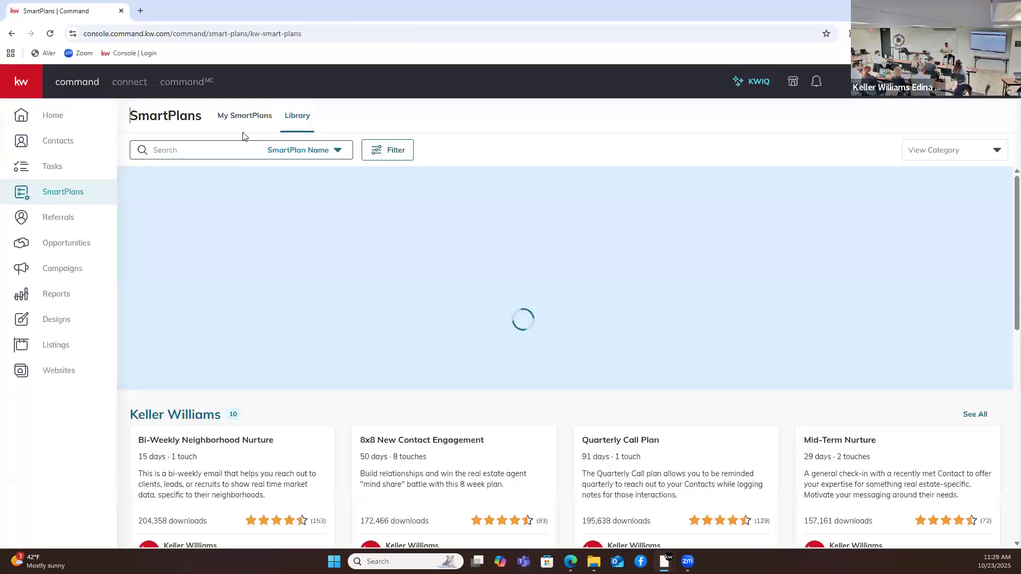
{"action": "type", "text": "kw edina"}
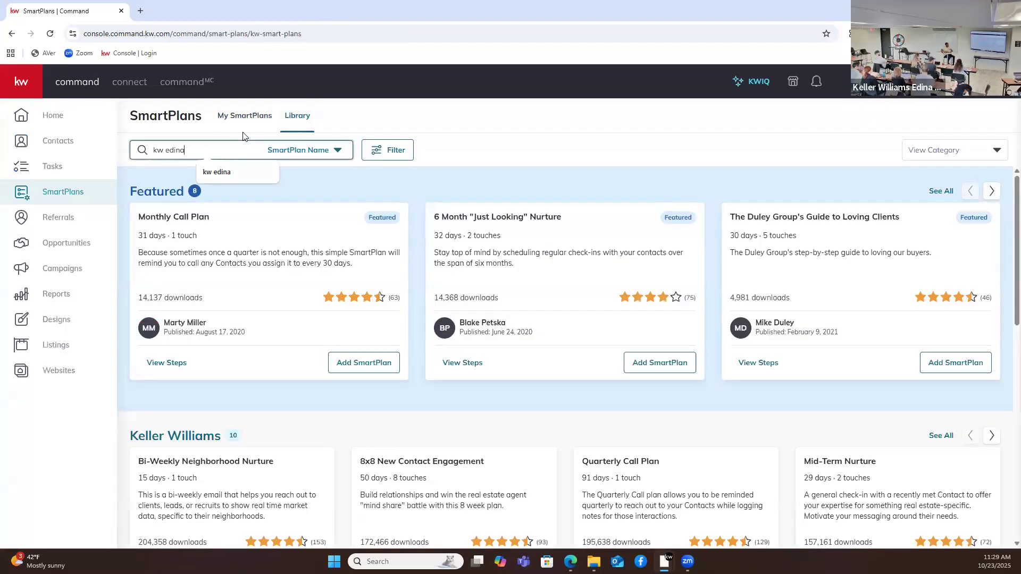
{"action": "key", "text": "Return"}
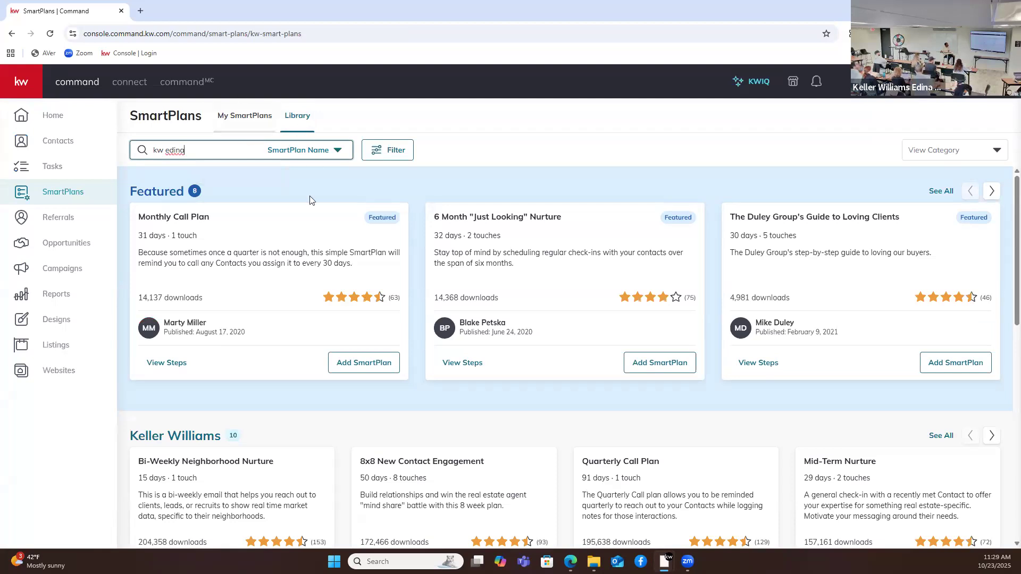
{"action": "scroll", "coordinate": [345, 339], "scroll_direction": "down", "scroll_amount": 5}
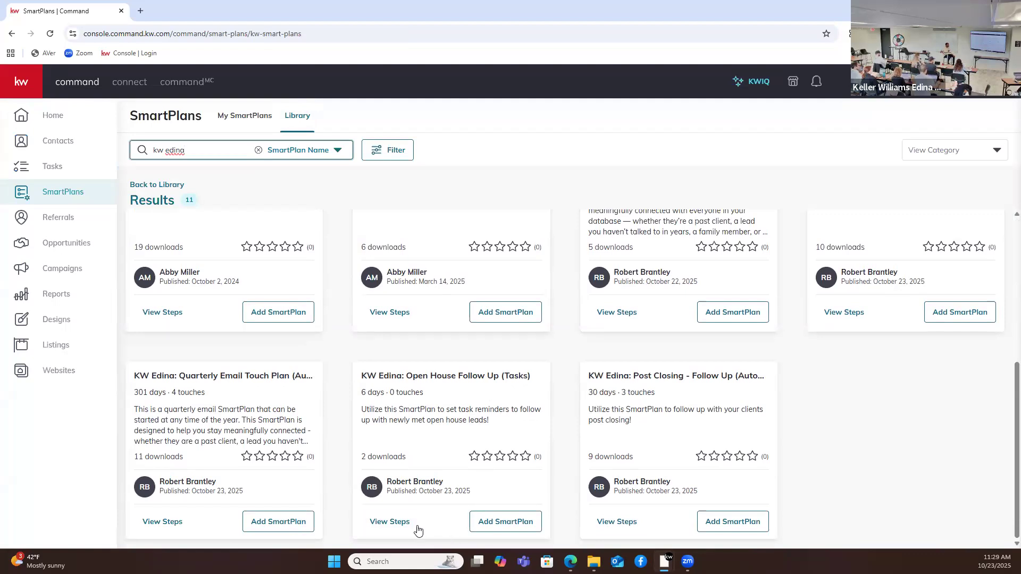
Step: Add the "KW Edina: Open House Follow Up (Tasks)" bundle with its Monthly Neighborhood Nurture plan, and open the added open house plan for editing
{"action": "left_click", "coordinate": [513, 521]}
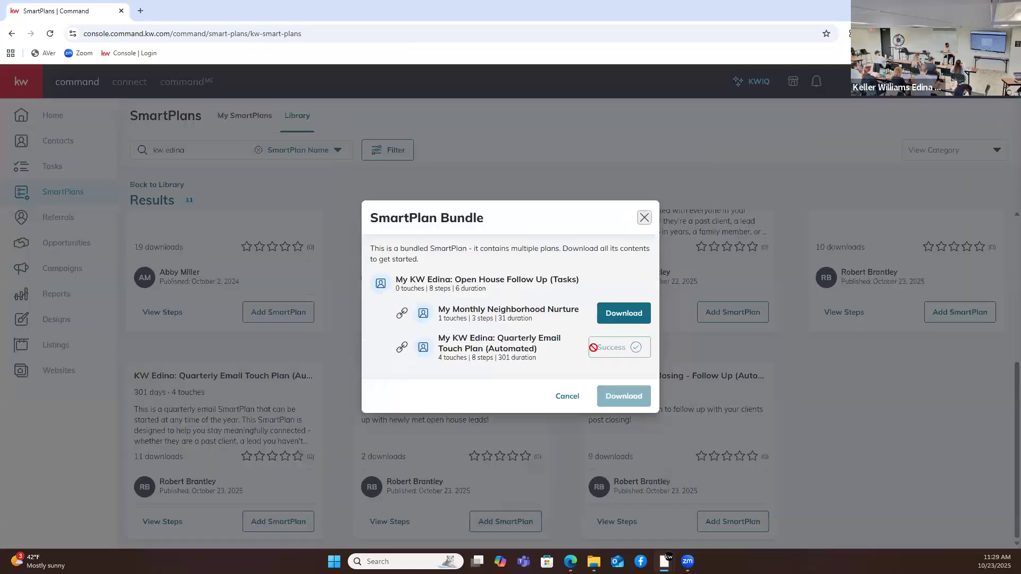
{"action": "left_click", "coordinate": [639, 318]}
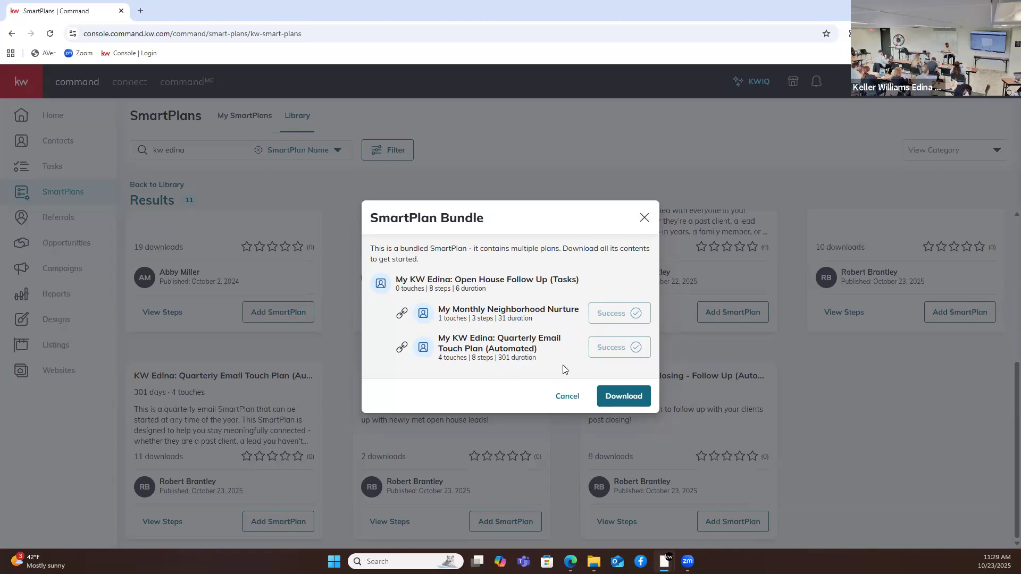
{"action": "left_click", "coordinate": [633, 400]}
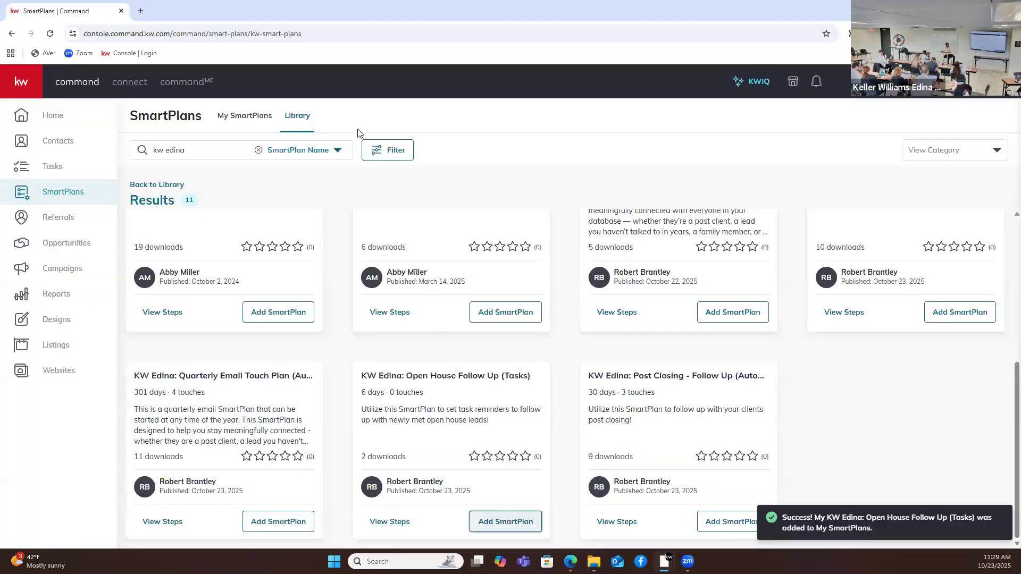
{"action": "left_click", "coordinate": [269, 106]}
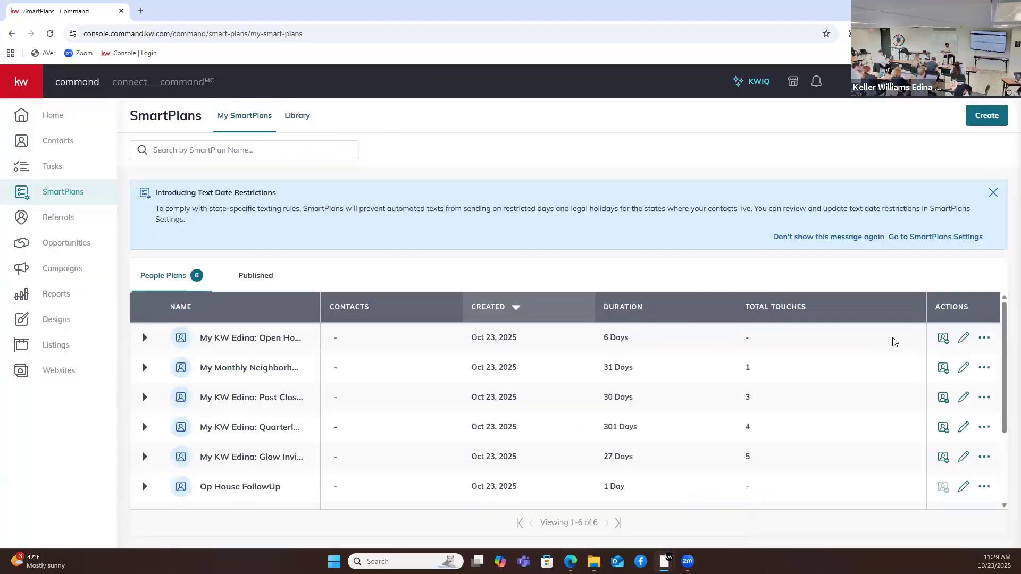
{"action": "left_click", "coordinate": [963, 337]}
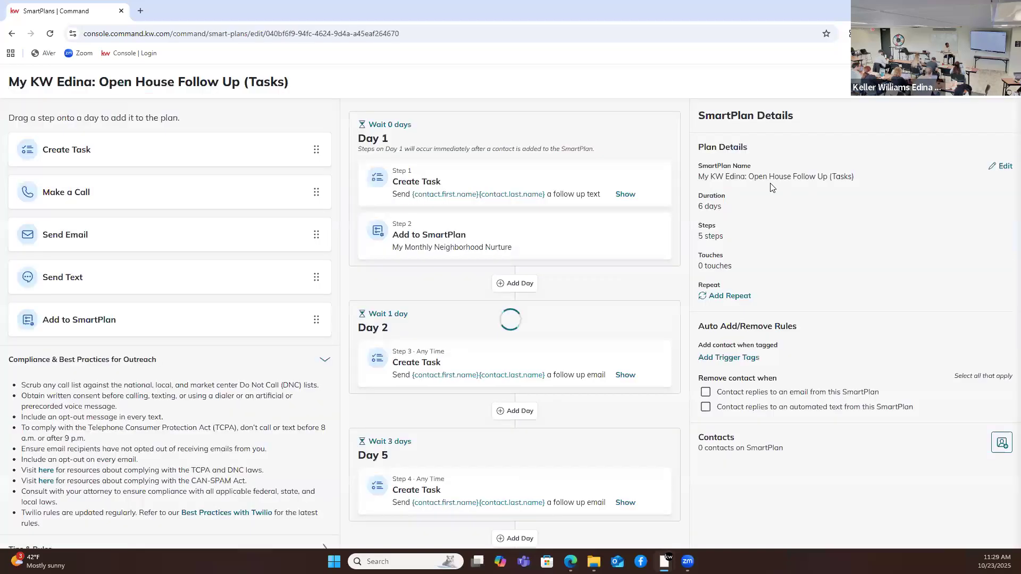
Step: Review the Day 1 Create Task description and the Add to SmartPlan details of the open house follow-up plan
{"action": "left_click", "coordinate": [445, 181]}
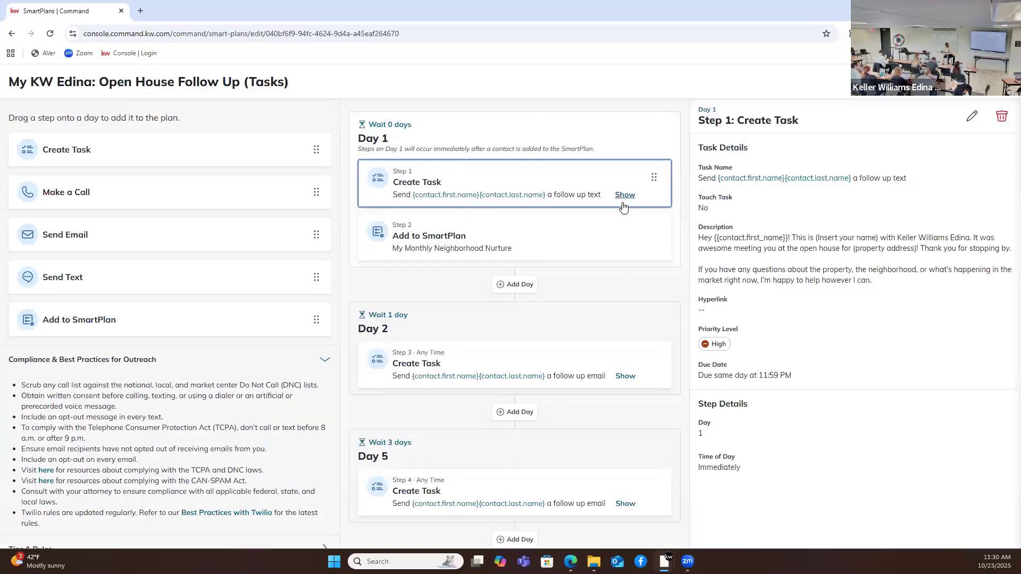
{"action": "left_click_drag", "start_coordinate": [702, 246], "coordinate": [849, 274]}
{"action": "left_click", "coordinate": [850, 278]}
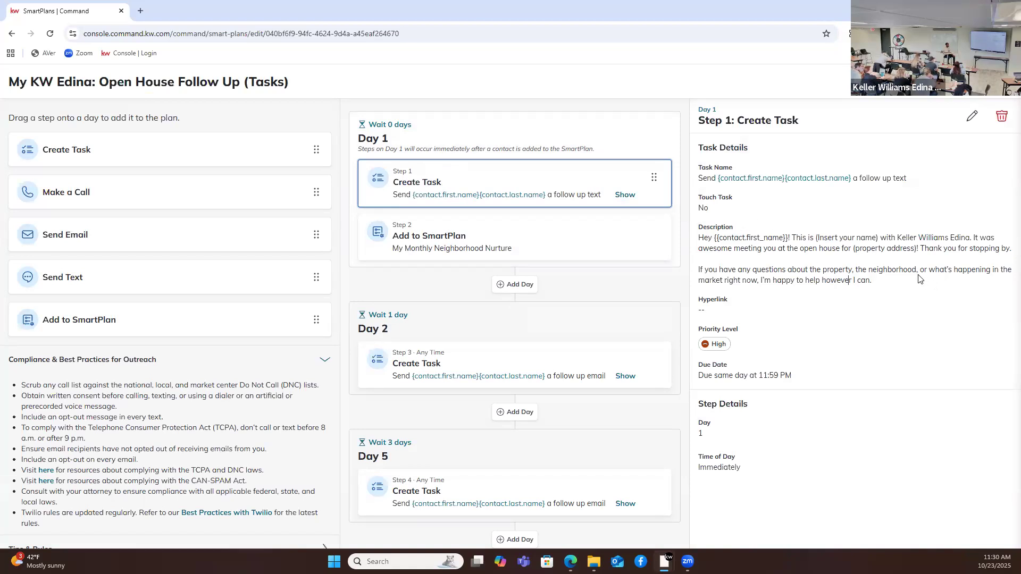
{"action": "left_click", "coordinate": [502, 228]}
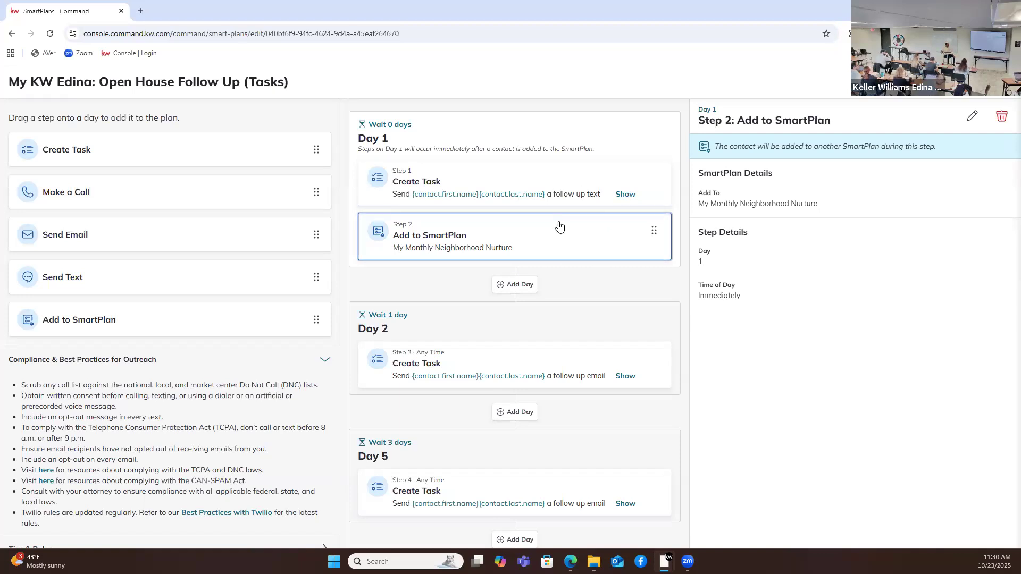
Step: Review the Day 2 and Day 5 tasks and the Day 6 Add to SmartPlan step, and close the plan
{"action": "scroll", "coordinate": [548, 287], "scroll_direction": "down", "scroll_amount": 1}
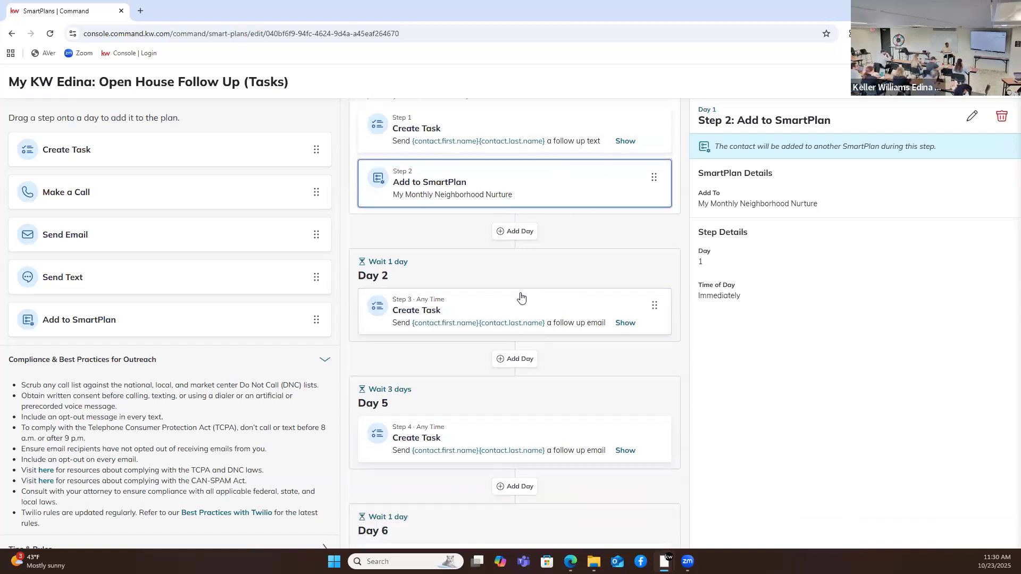
{"action": "left_click", "coordinate": [521, 298]}
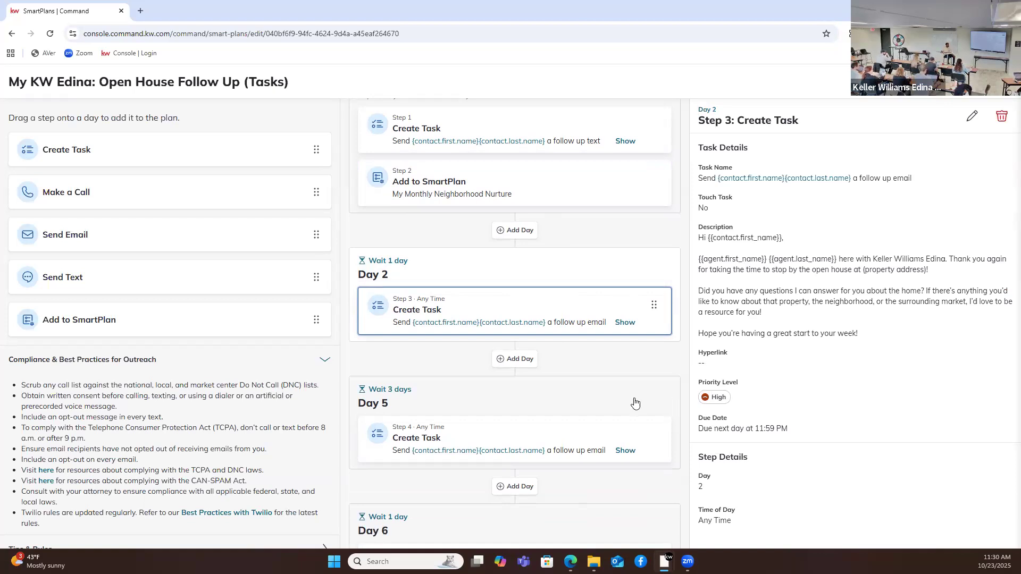
{"action": "left_click", "coordinate": [523, 435]}
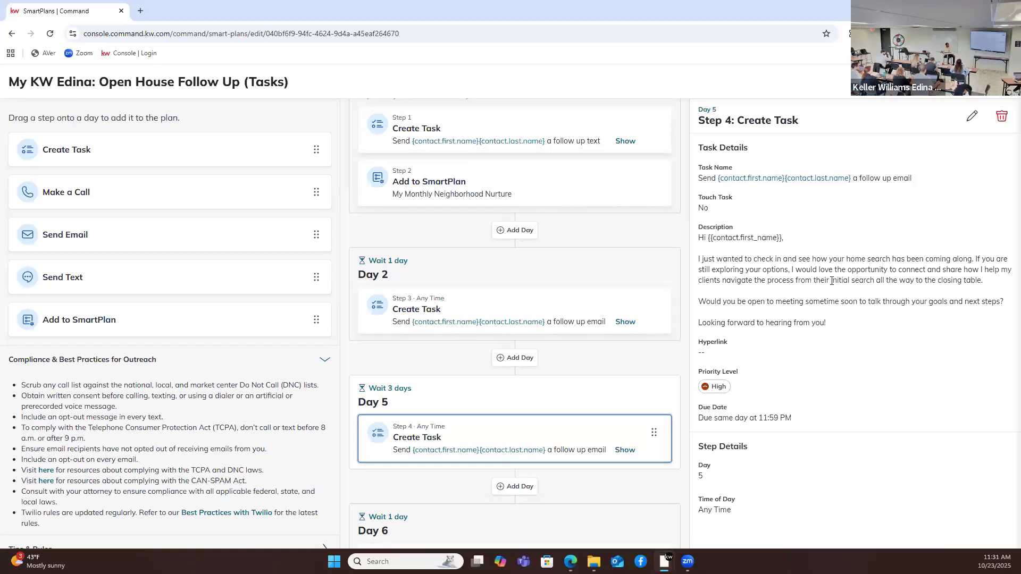
{"action": "scroll", "coordinate": [495, 376], "scroll_direction": "down", "scroll_amount": 1}
{"action": "scroll", "coordinate": [495, 375], "scroll_direction": "down", "scroll_amount": 2}
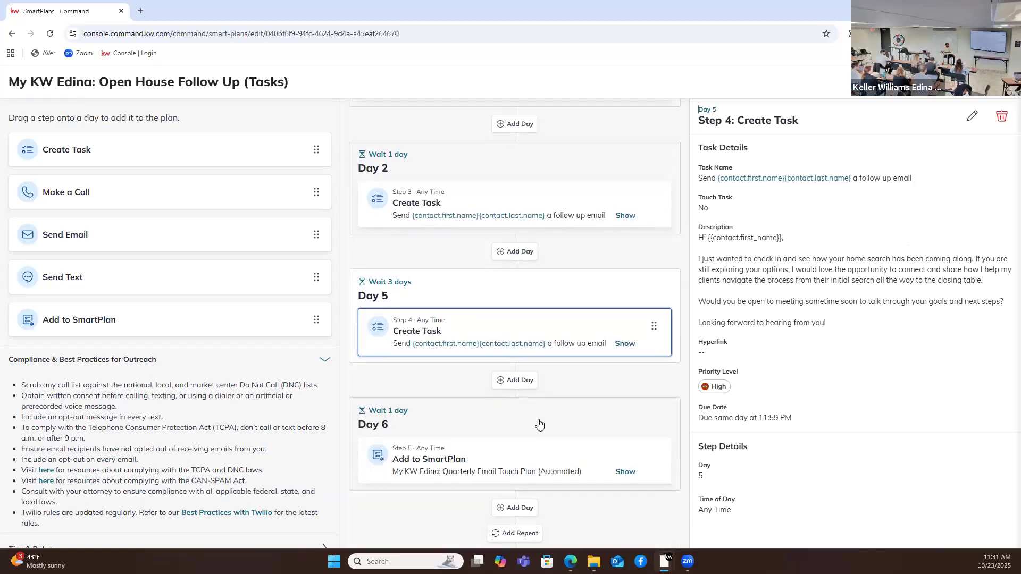
{"action": "left_click", "coordinate": [554, 460]}
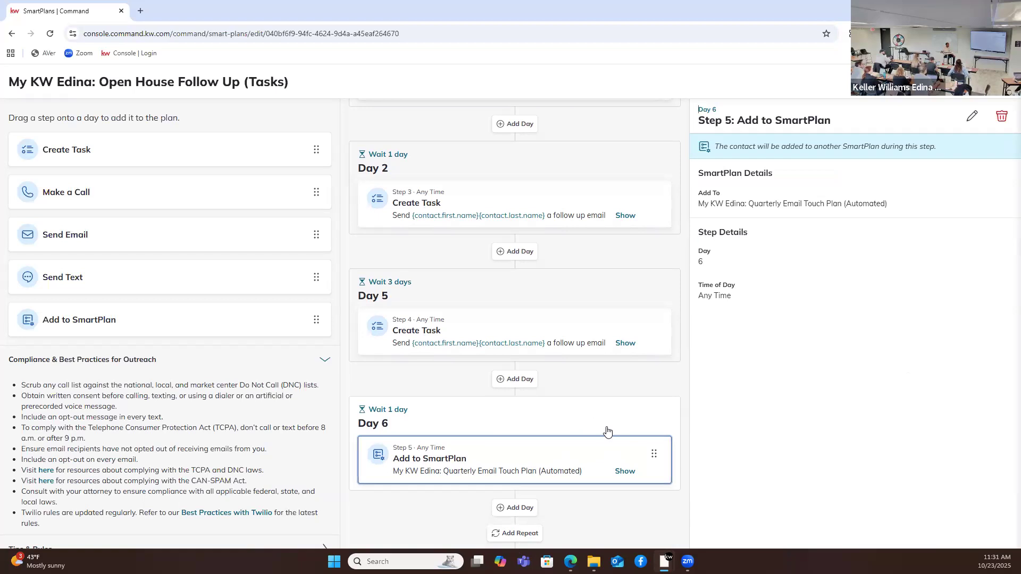
{"action": "scroll", "coordinate": [605, 426], "scroll_direction": "up", "scroll_amount": 3}
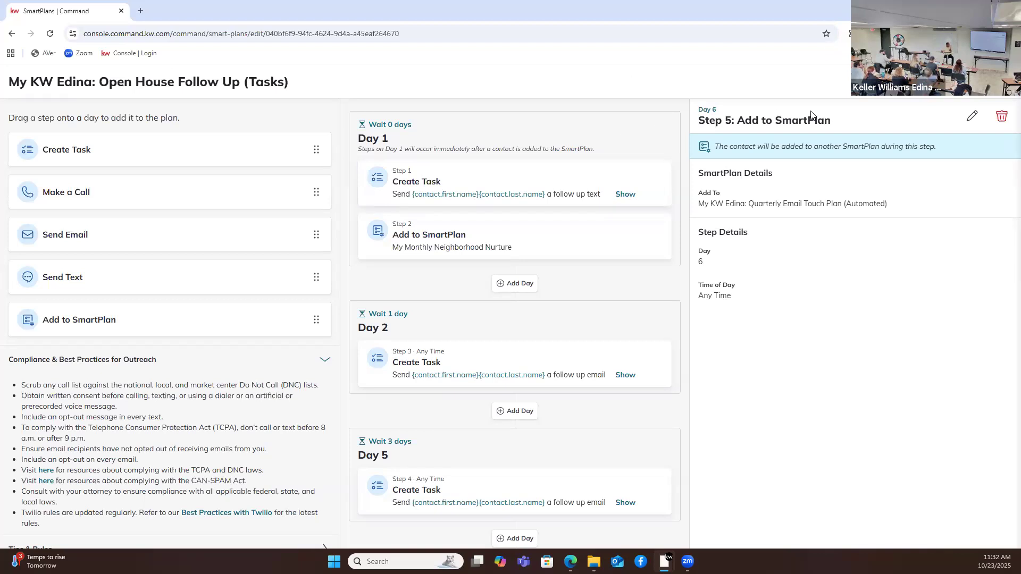
{"action": "left_click", "coordinate": [987, 81]}
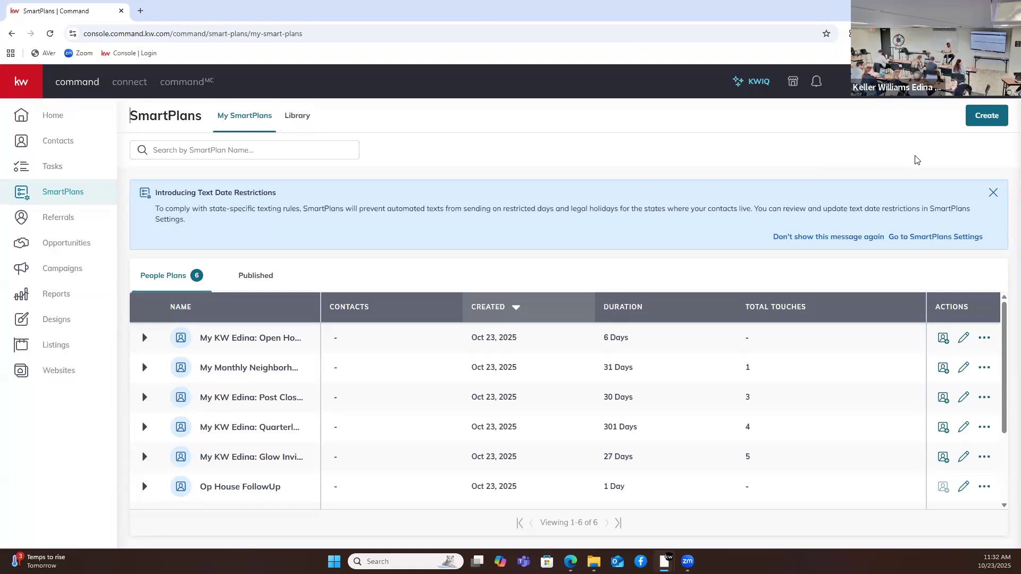
Step: Create a new SmartPlan named "Test"
{"action": "left_click", "coordinate": [974, 117]}
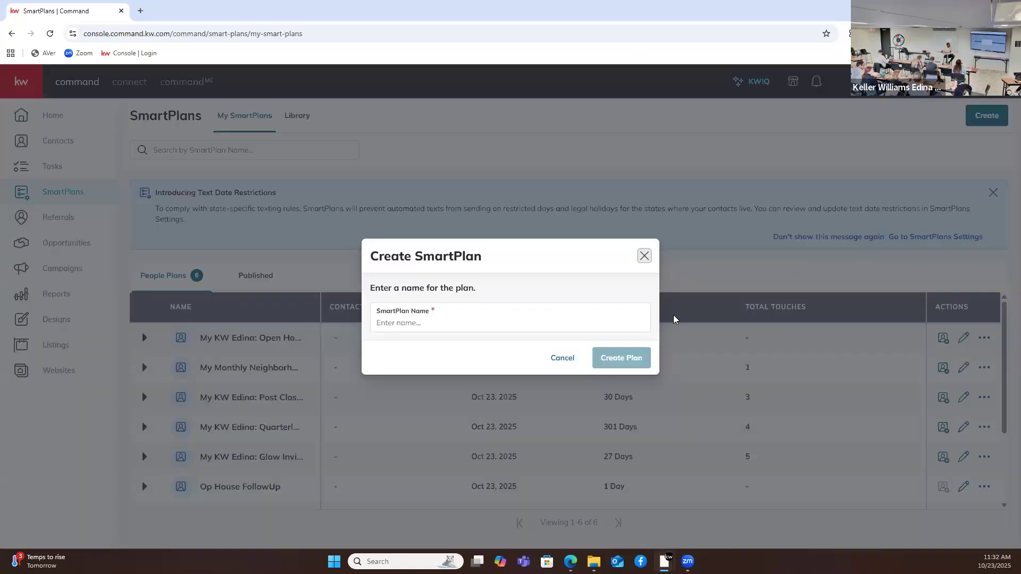
{"action": "left_click", "coordinate": [410, 318]}
{"action": "left_click", "coordinate": [410, 318]}
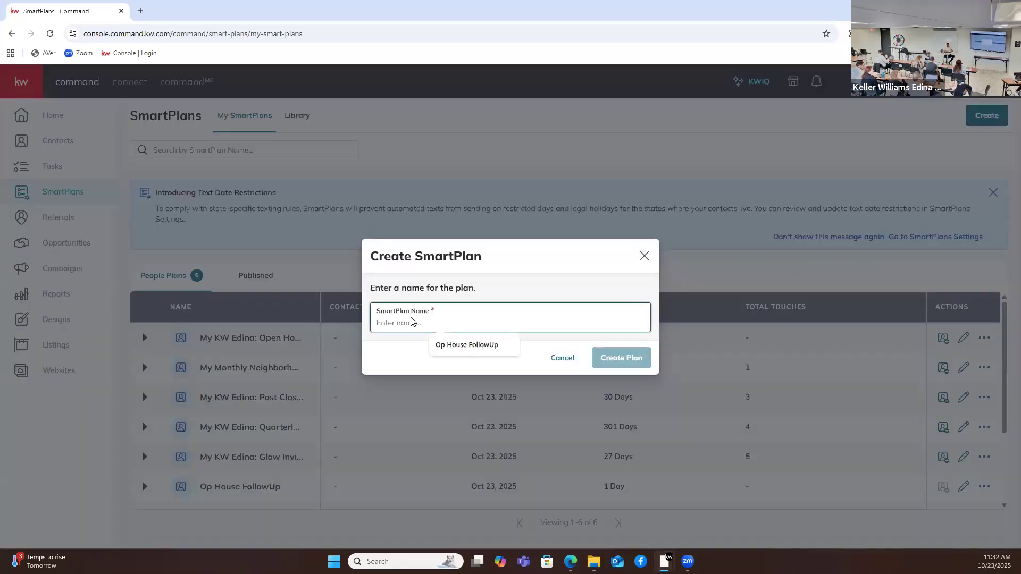
{"action": "type", "text": "Test"}
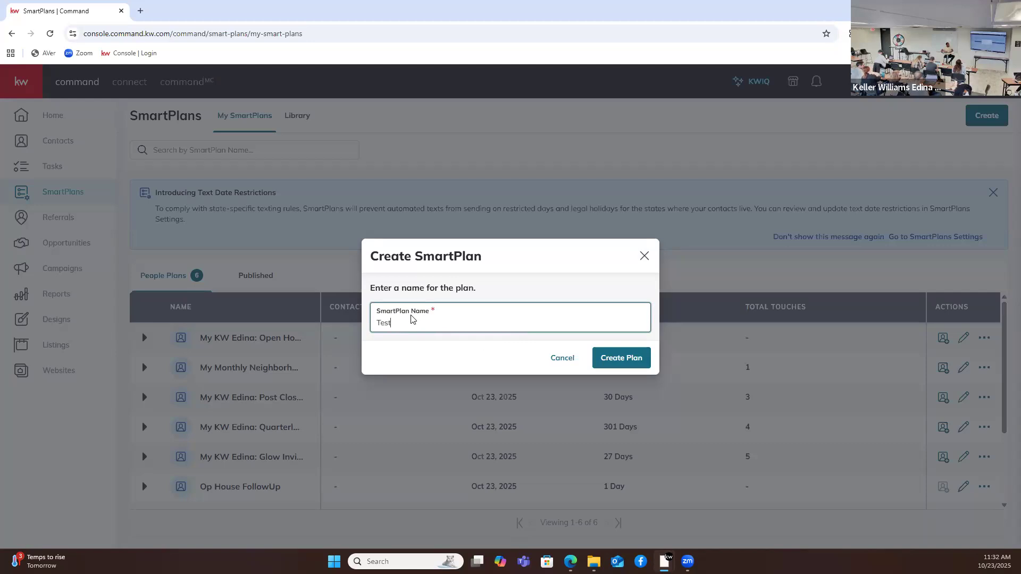
{"action": "left_click", "coordinate": [637, 361]}
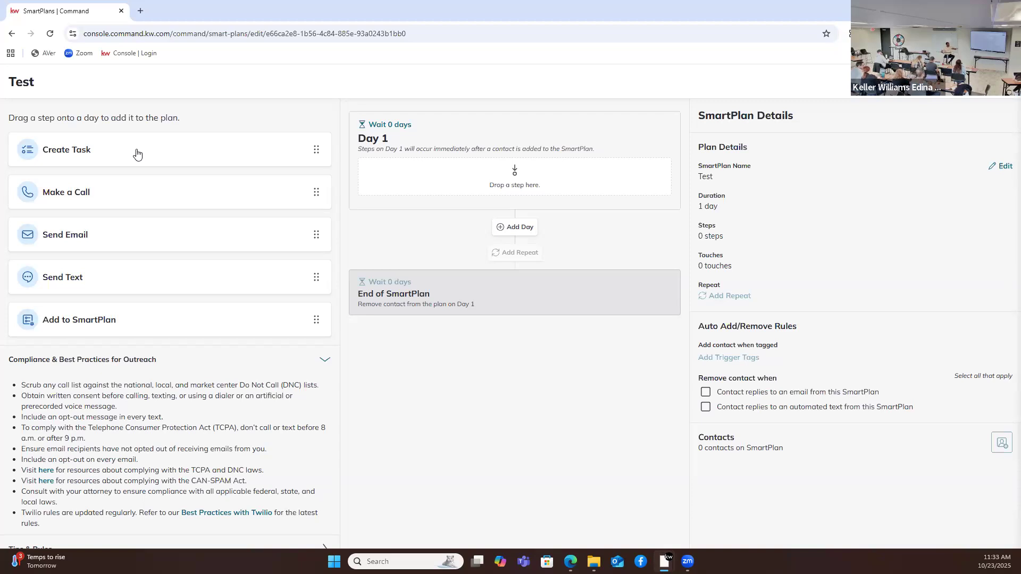
Step: Inspect the options for a Send Text step on Day 1, cancel it without adding, and close the Test plan
{"action": "left_click_drag", "start_coordinate": [78, 291], "coordinate": [452, 189]}
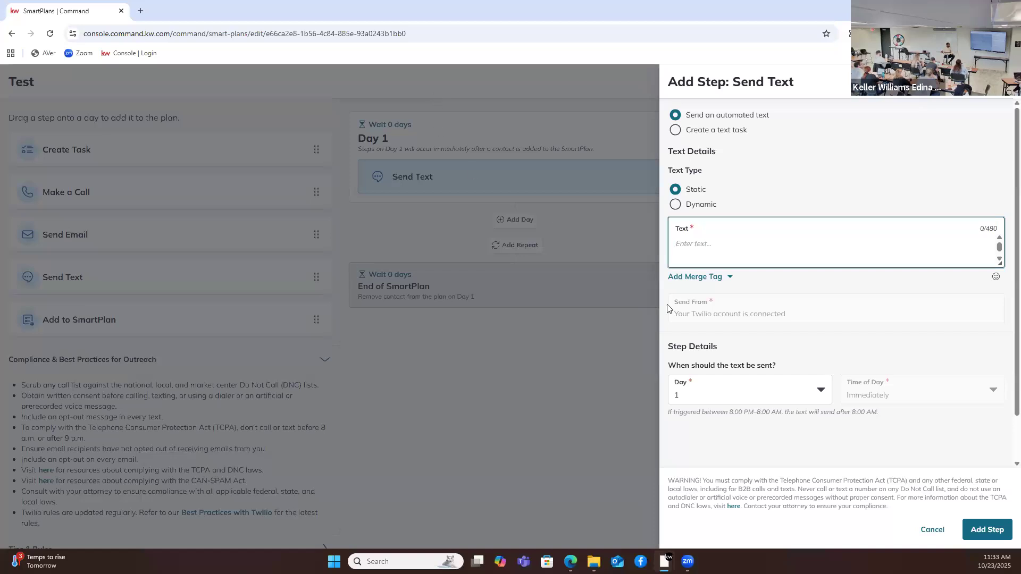
{"action": "left_click", "coordinate": [941, 536]}
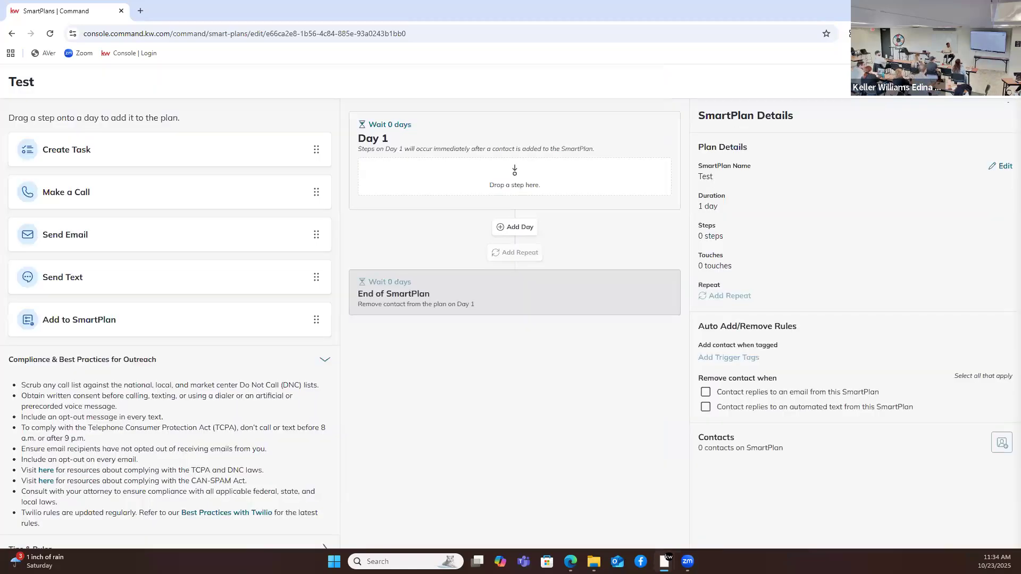
{"action": "left_click", "coordinate": [989, 82]}
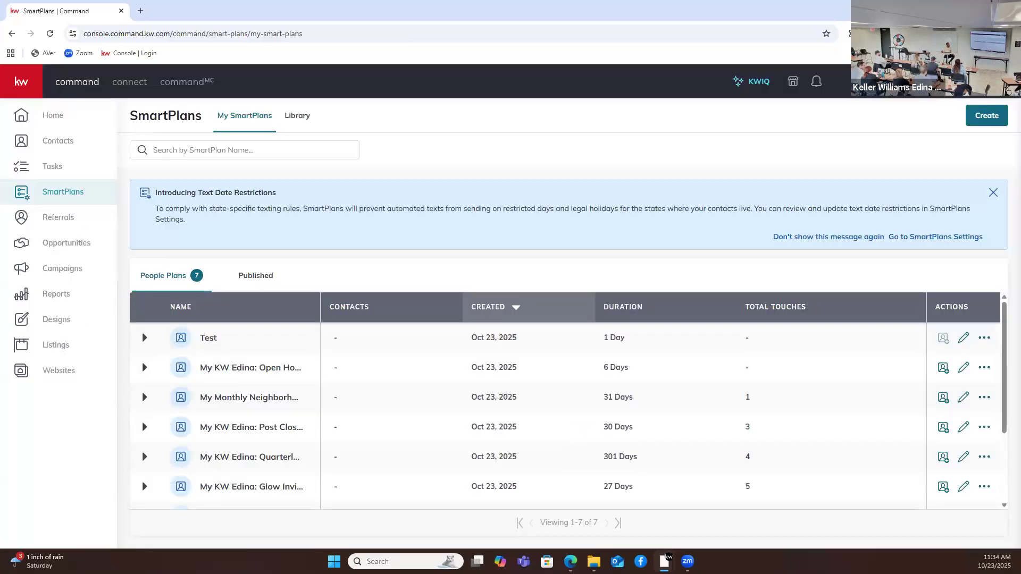
Step: Open the account settings and check the Twilio connection under Messaging
{"action": "left_click", "coordinate": [971, 81]}
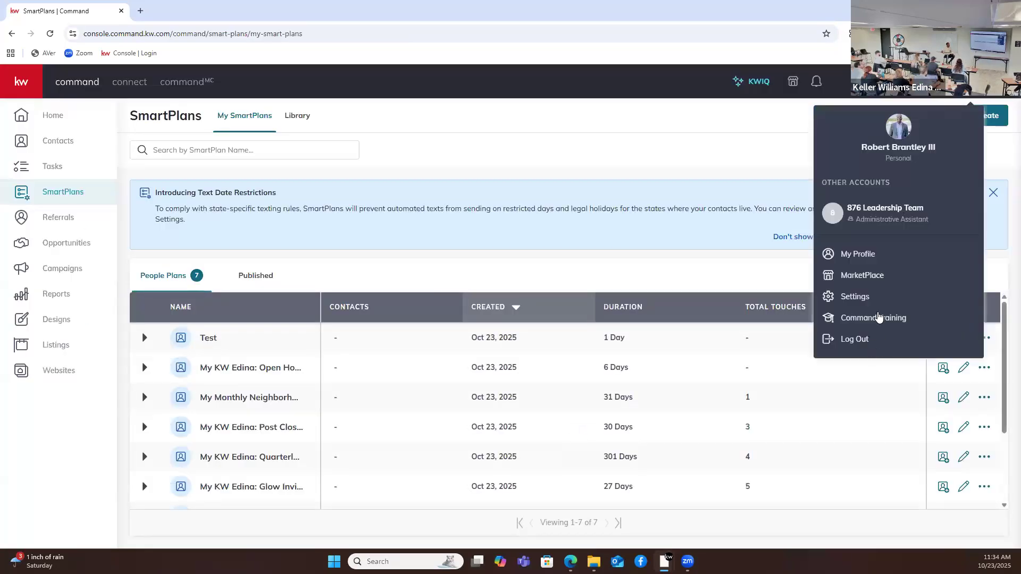
{"action": "left_click", "coordinate": [878, 296]}
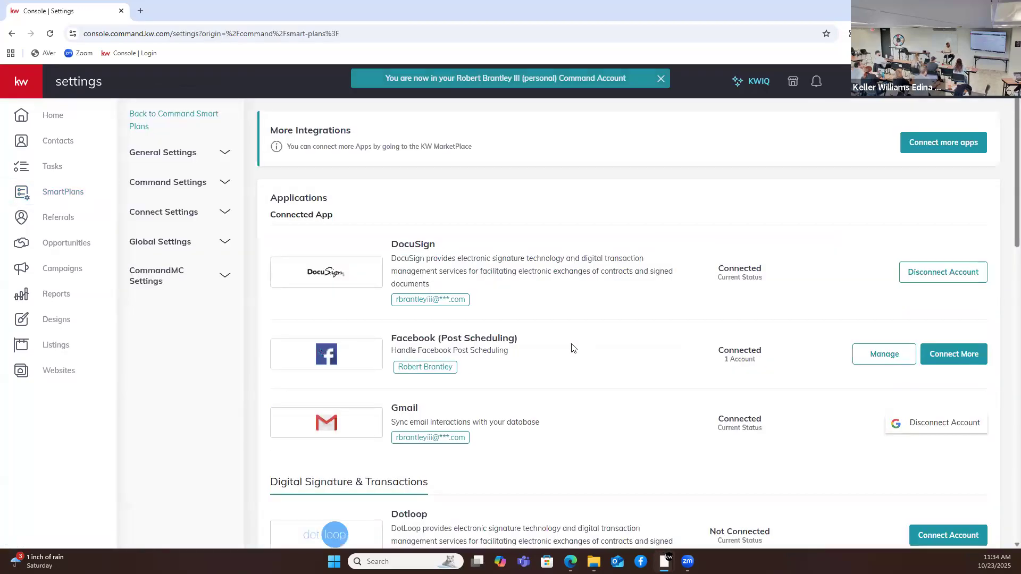
{"action": "scroll", "coordinate": [572, 348], "scroll_direction": "down", "scroll_amount": 15}
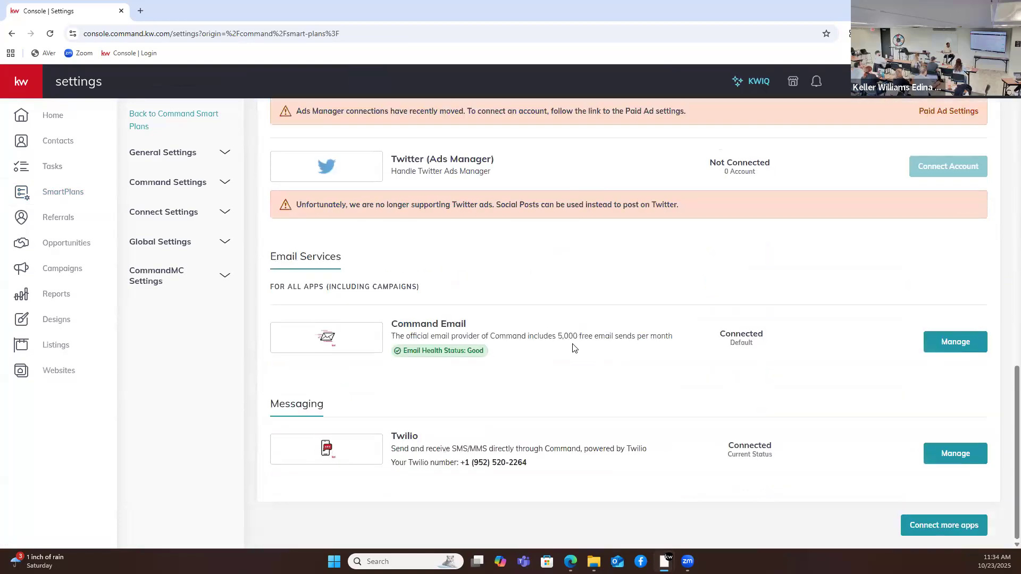
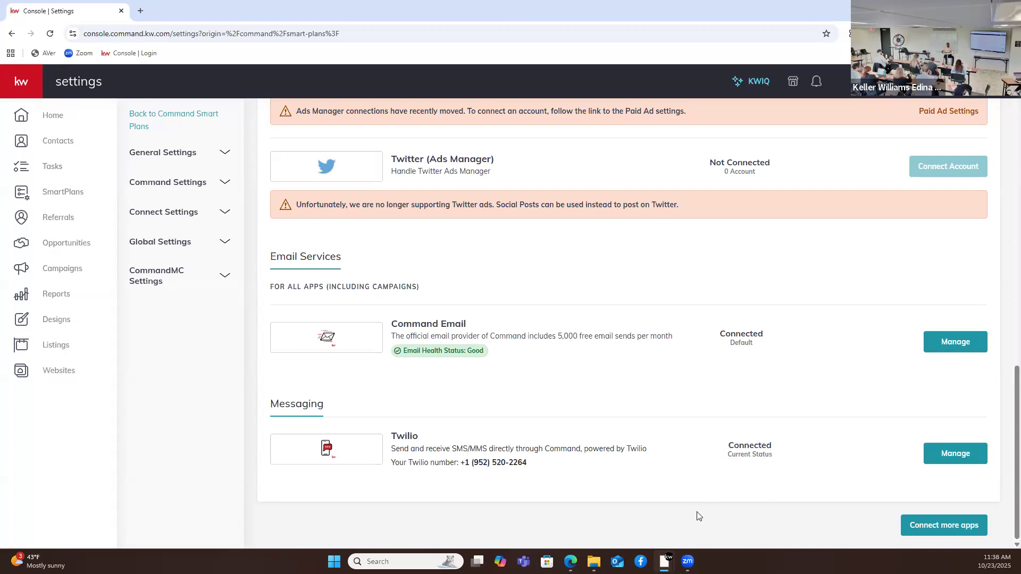
{"action": "mouse_move", "coordinate": [571, 561]}
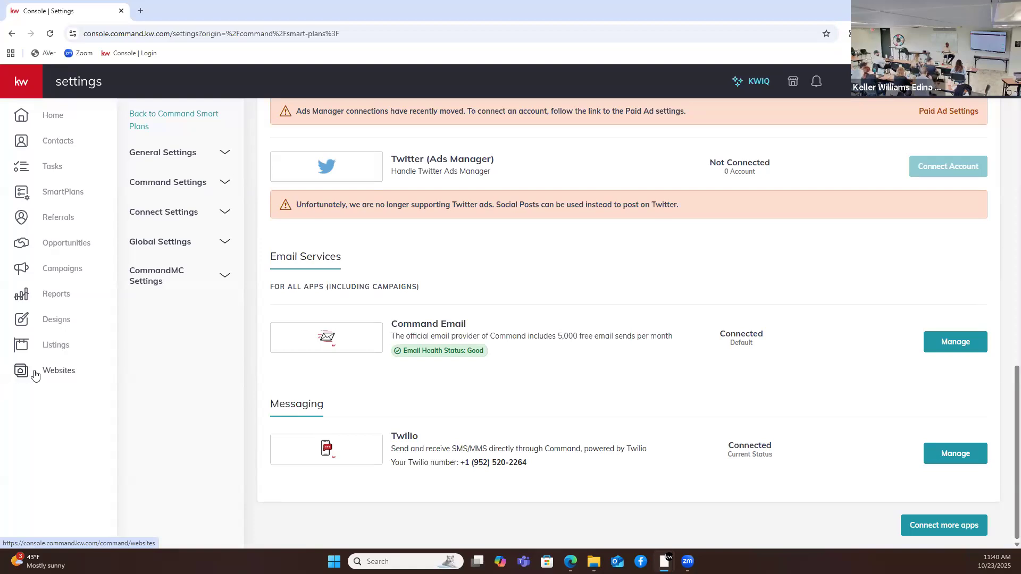
Step: Return to the SmartPlans library and search plan names for "monthly"
{"action": "left_click", "coordinate": [84, 191]}
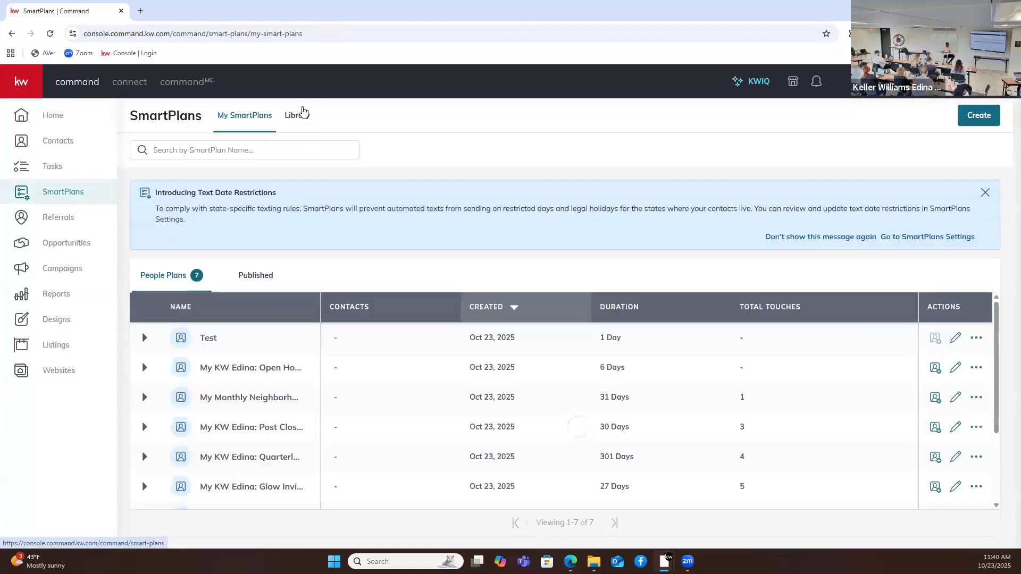
{"action": "left_click", "coordinate": [297, 121]}
{"action": "left_click", "coordinate": [234, 150]}
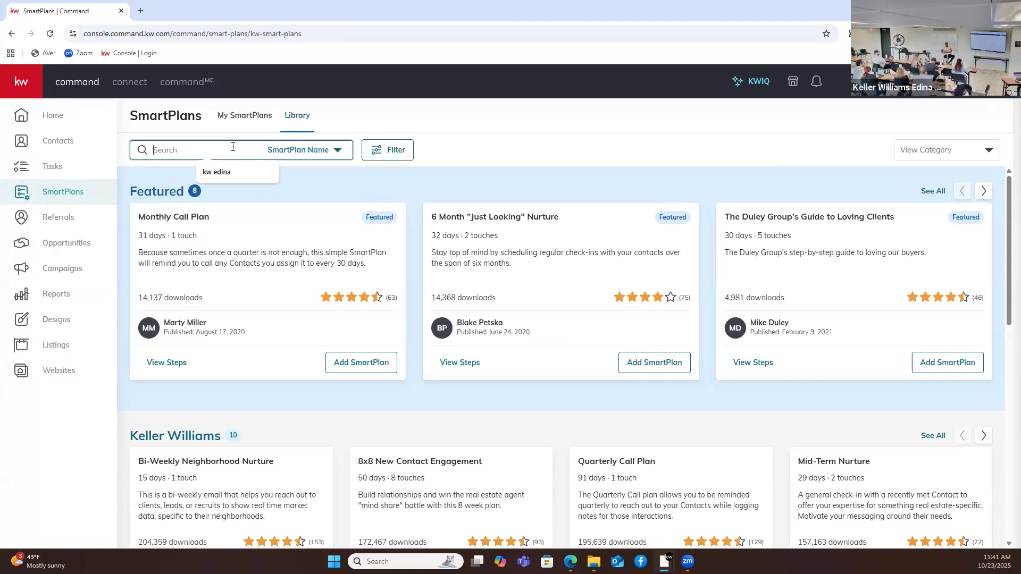
{"action": "type", "text": "monthly"}
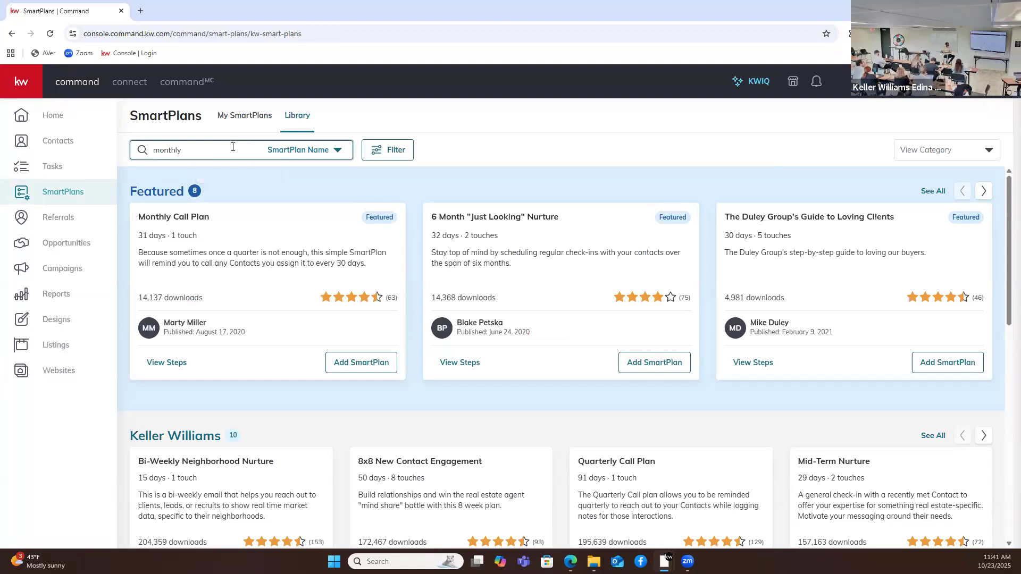
{"action": "key", "text": "Return"}
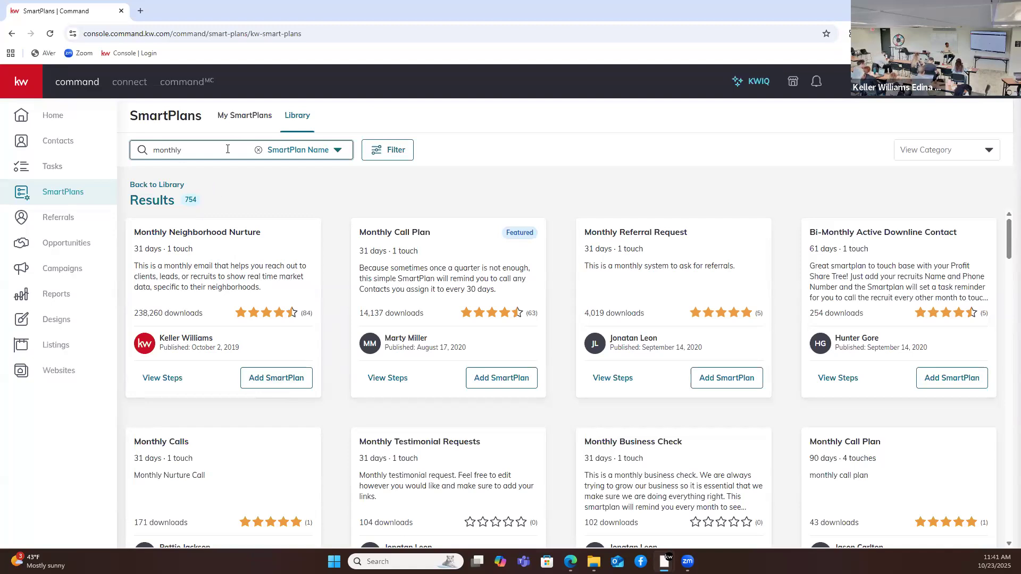
Step: Search the SmartPlans library for "keller williams" by author name
{"action": "double_click", "coordinate": [150, 152]}
{"action": "type", "text": "keller williams"}
{"action": "left_click", "coordinate": [274, 150]}
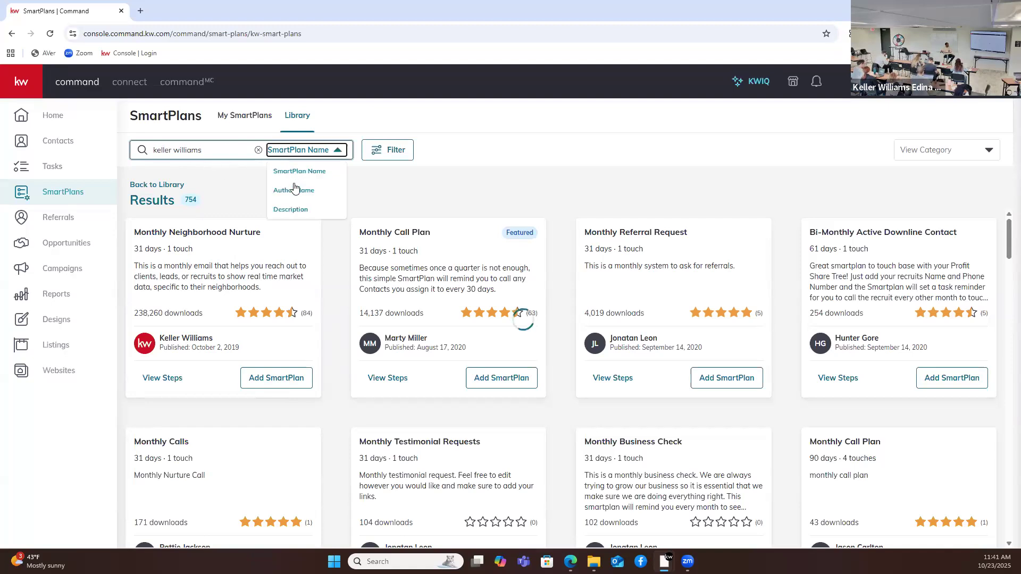
{"action": "left_click", "coordinate": [320, 190]}
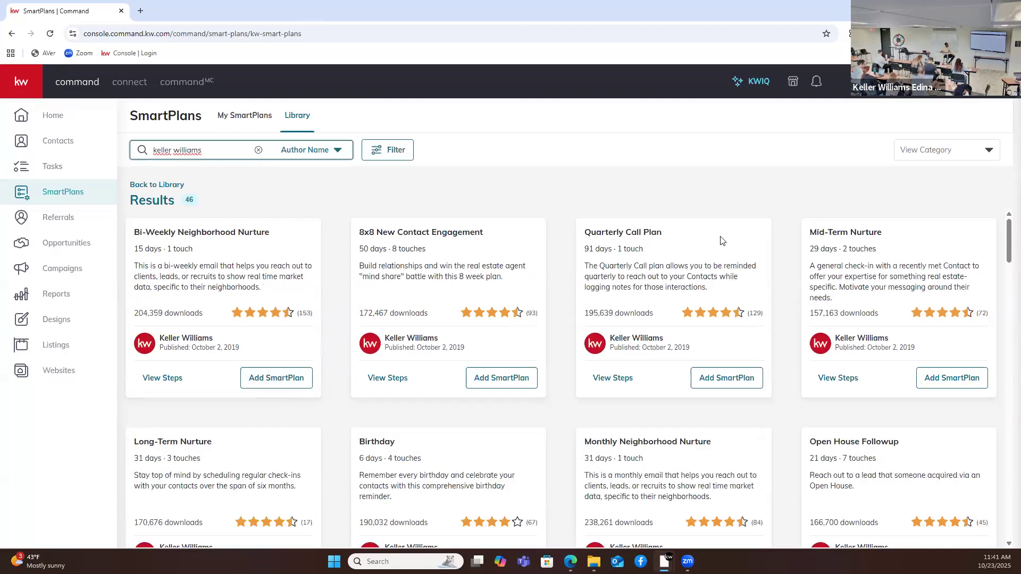
Step: Browse the Keller Williams plans, view the Birthday plan's steps, and close the preview without adding the plan
{"action": "scroll", "coordinate": [718, 242], "scroll_direction": "down", "scroll_amount": 1}
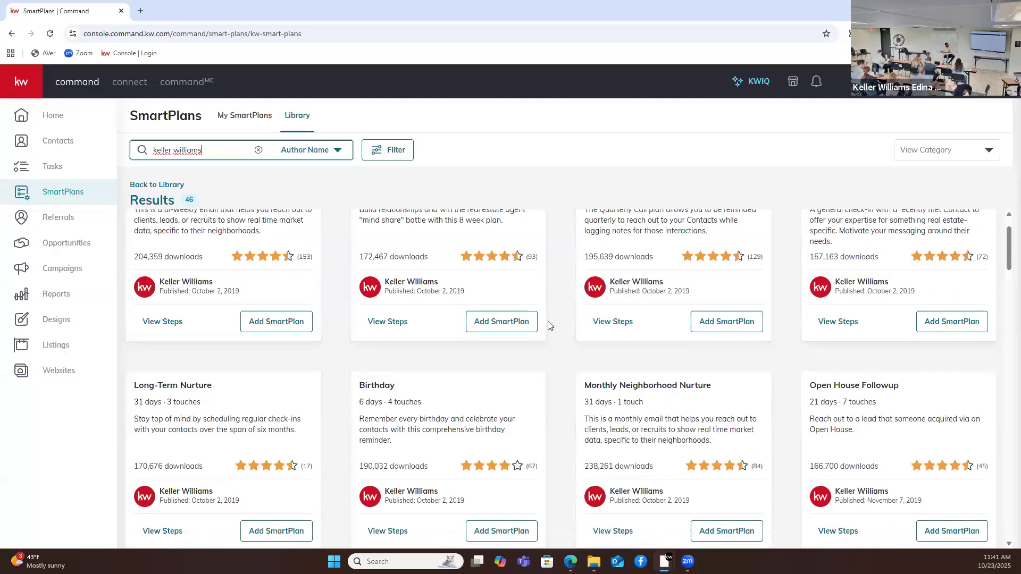
{"action": "scroll", "coordinate": [550, 321], "scroll_direction": "down", "scroll_amount": 2}
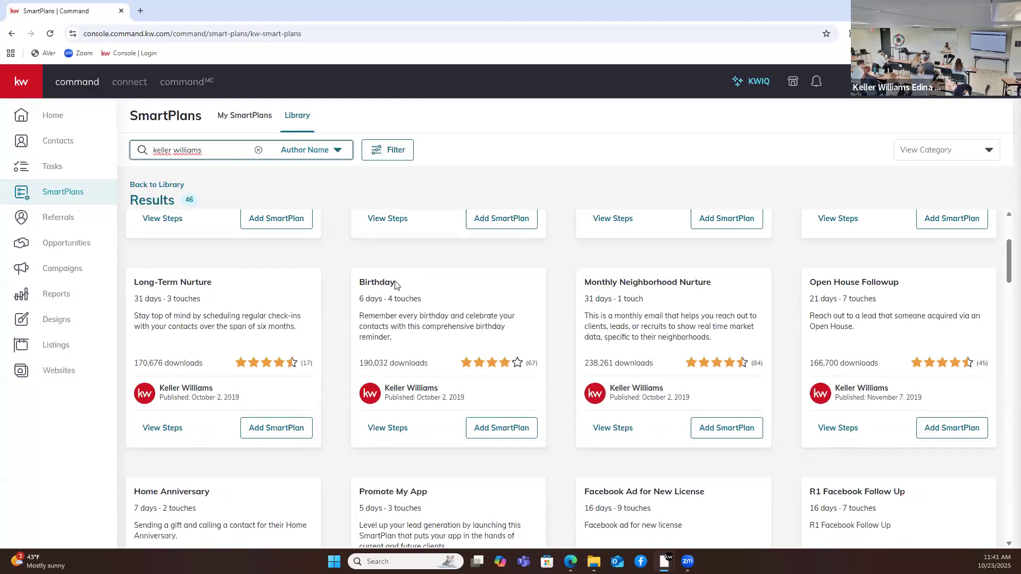
{"action": "left_click", "coordinate": [390, 437]}
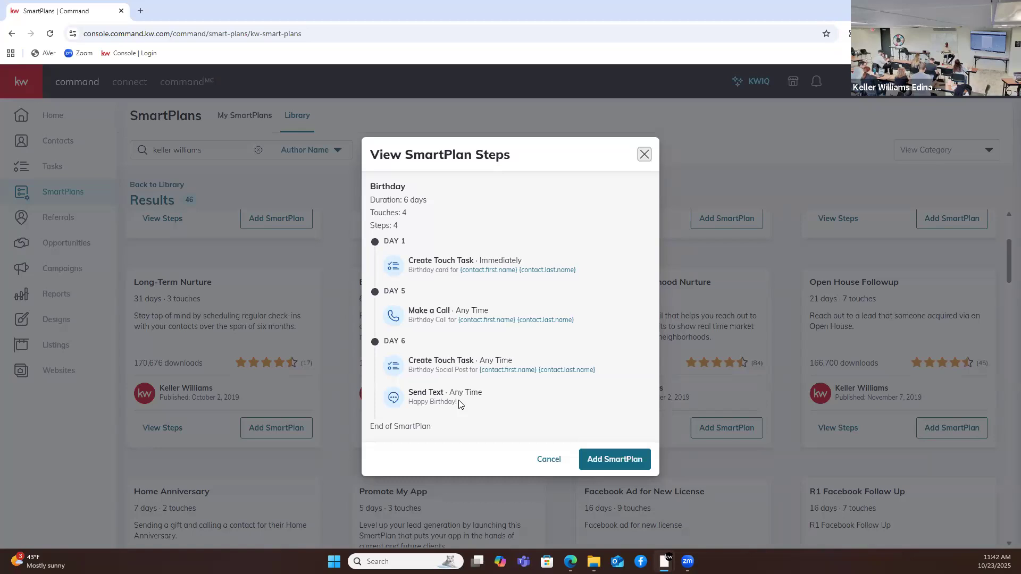
{"action": "left_click", "coordinate": [543, 459]}
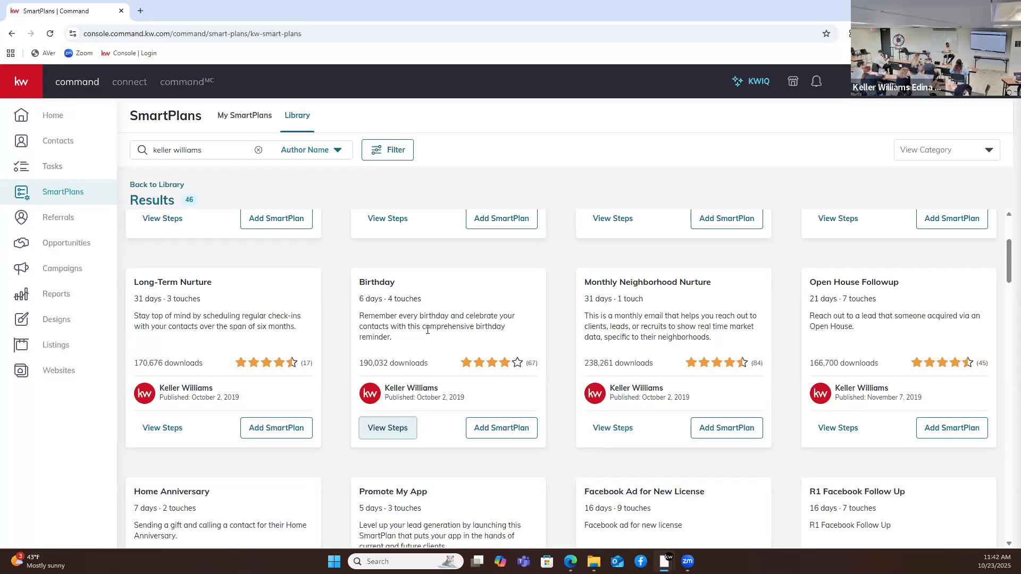
{"action": "scroll", "coordinate": [428, 329], "scroll_direction": "down", "scroll_amount": 1}
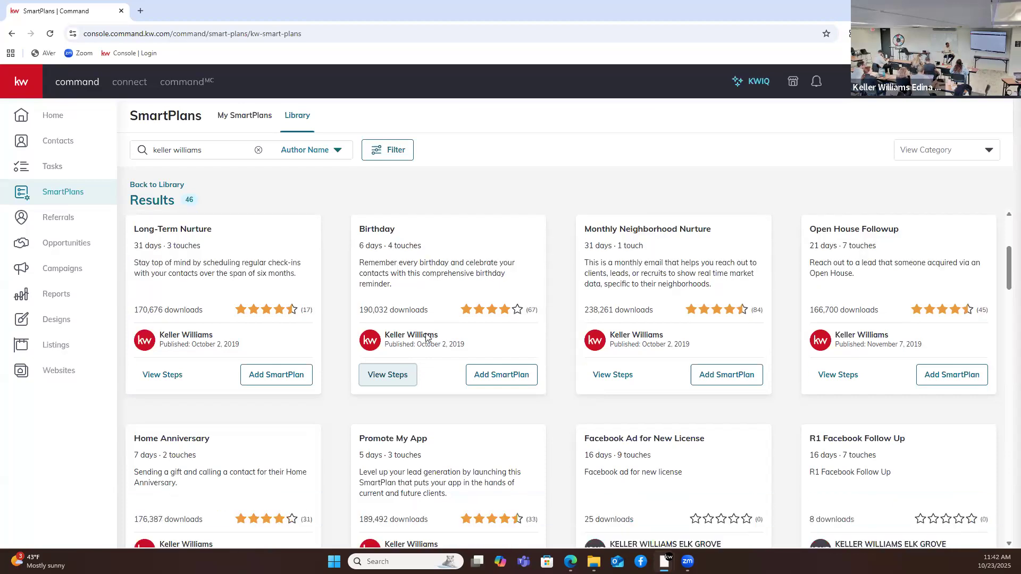
{"action": "scroll", "coordinate": [237, 402], "scroll_direction": "down", "scroll_amount": 1}
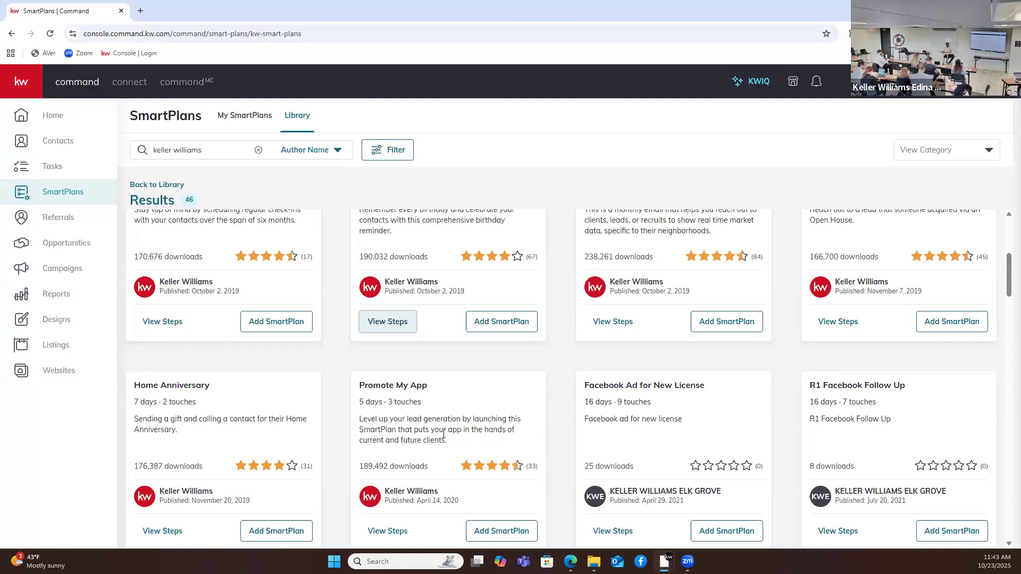
{"action": "scroll", "coordinate": [444, 433], "scroll_direction": "up", "scroll_amount": 1}
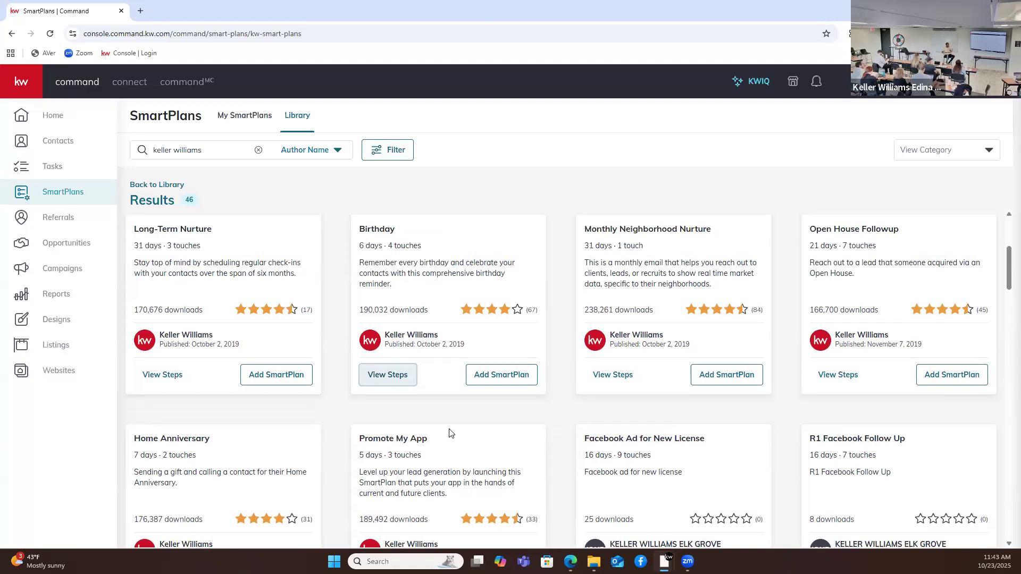
Step: Return to the personal SmartPlans list and create a new SmartPlan named "TEST 1"
{"action": "scroll", "coordinate": [455, 419], "scroll_direction": "up", "scroll_amount": 3}
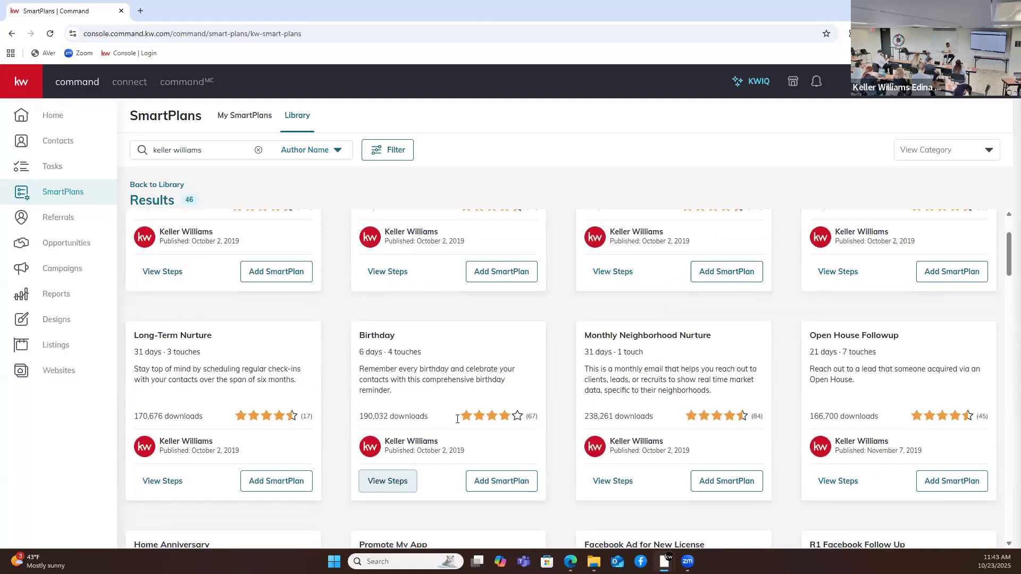
{"action": "scroll", "coordinate": [457, 419], "scroll_direction": "up", "scroll_amount": 1}
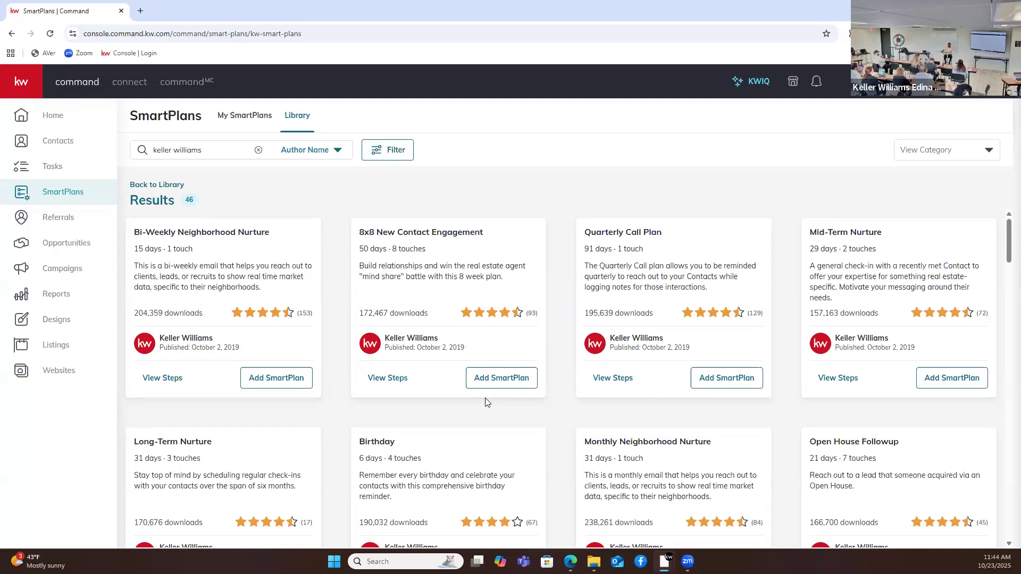
{"action": "left_click", "coordinate": [43, 191]}
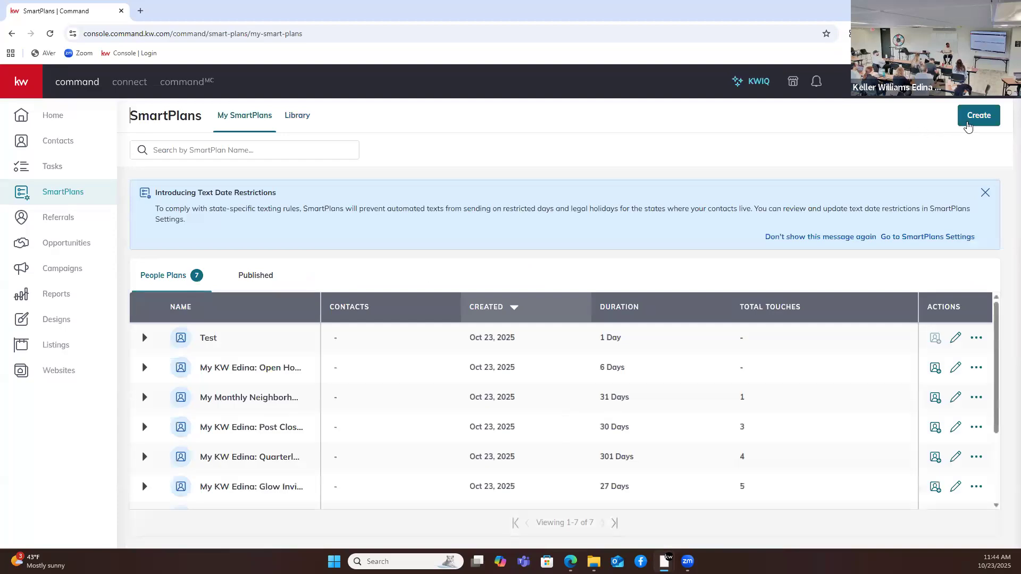
{"action": "left_click", "coordinate": [968, 126]}
{"action": "left_click", "coordinate": [456, 320]}
{"action": "type", "text": "TEST 1"}
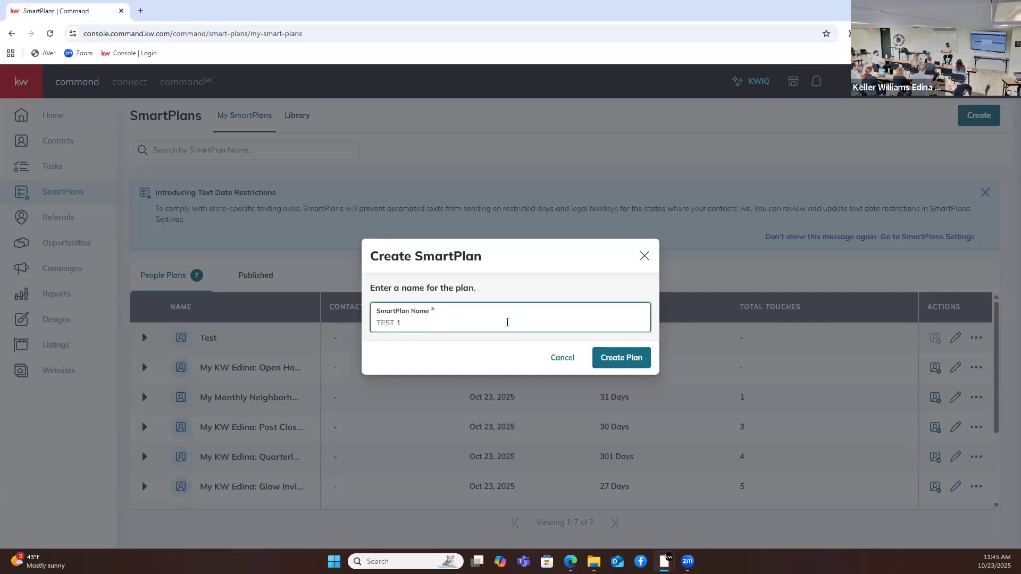
{"action": "left_click", "coordinate": [607, 358]}
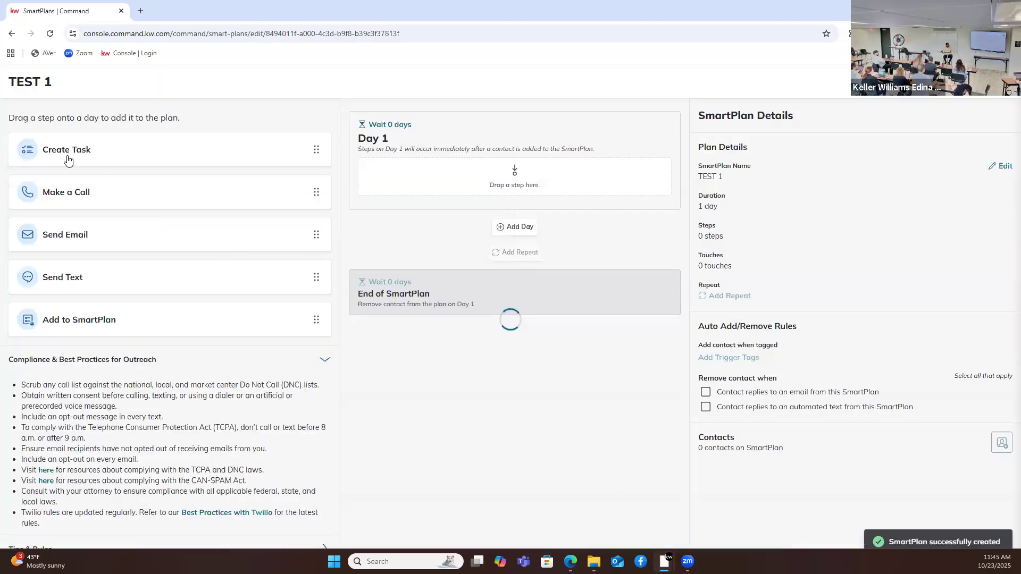
Step: Add a Create Task step named "First Time Homebuyer" to Day 1 of the TEST 1 plan
{"action": "left_click_drag", "start_coordinate": [207, 149], "coordinate": [500, 172]}
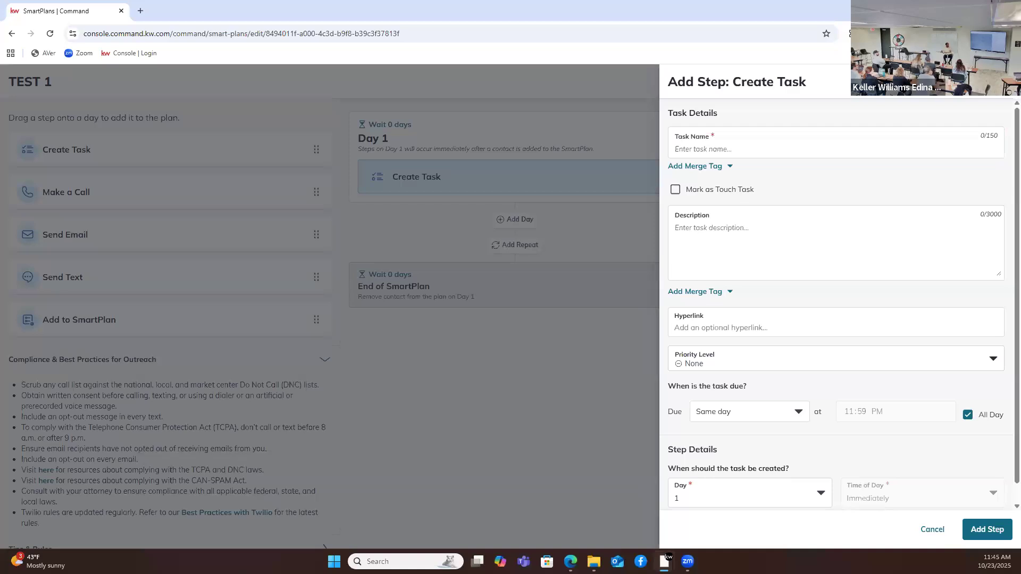
{"action": "left_click", "coordinate": [1002, 82]}
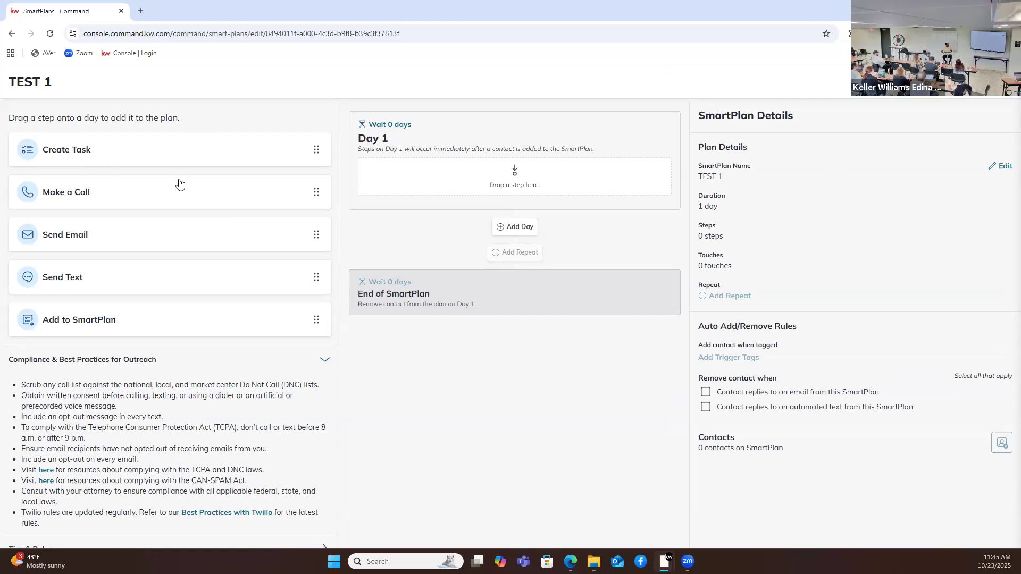
{"action": "left_click_drag", "start_coordinate": [93, 145], "coordinate": [537, 190]}
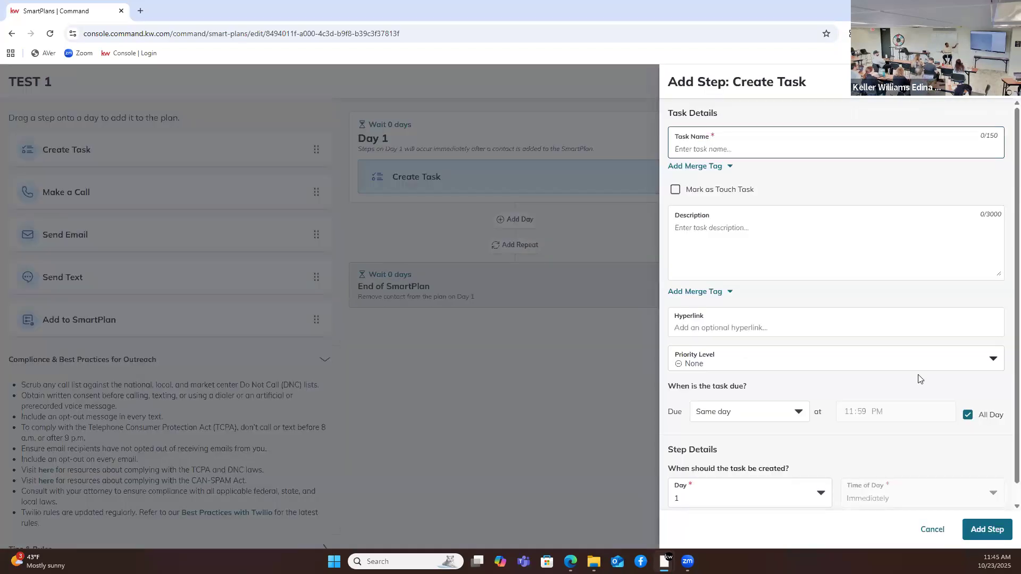
{"action": "left_click", "coordinate": [983, 530]}
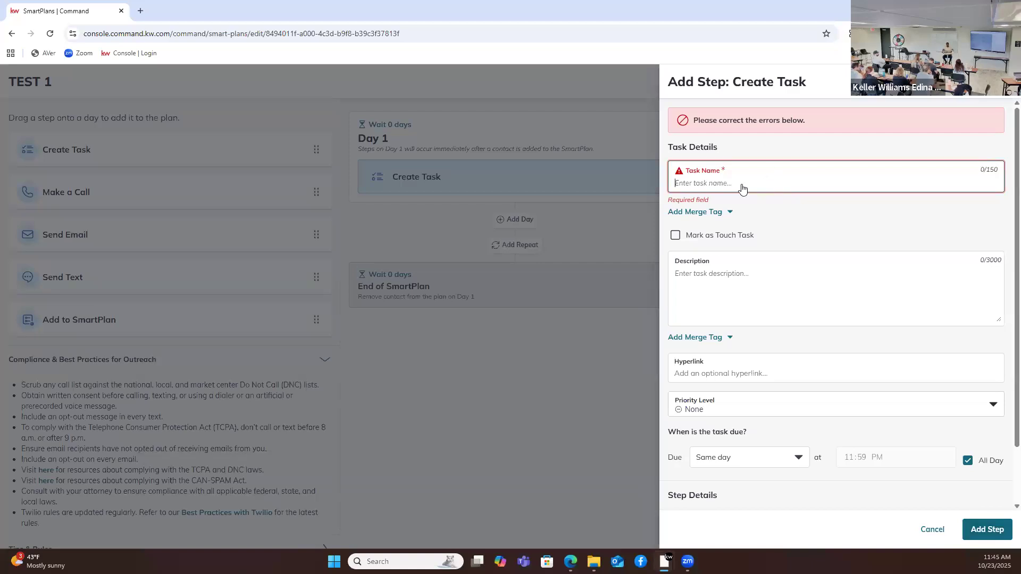
{"action": "type", "text": "First"}
{"action": "type", "text": " Task"}
{"action": "key", "text": "BackSpace"}
{"action": "key", "text": "BackSpace"}
{"action": "key", "text": "BackSpace"}
{"action": "type", "text": "ime Homebuyer"}
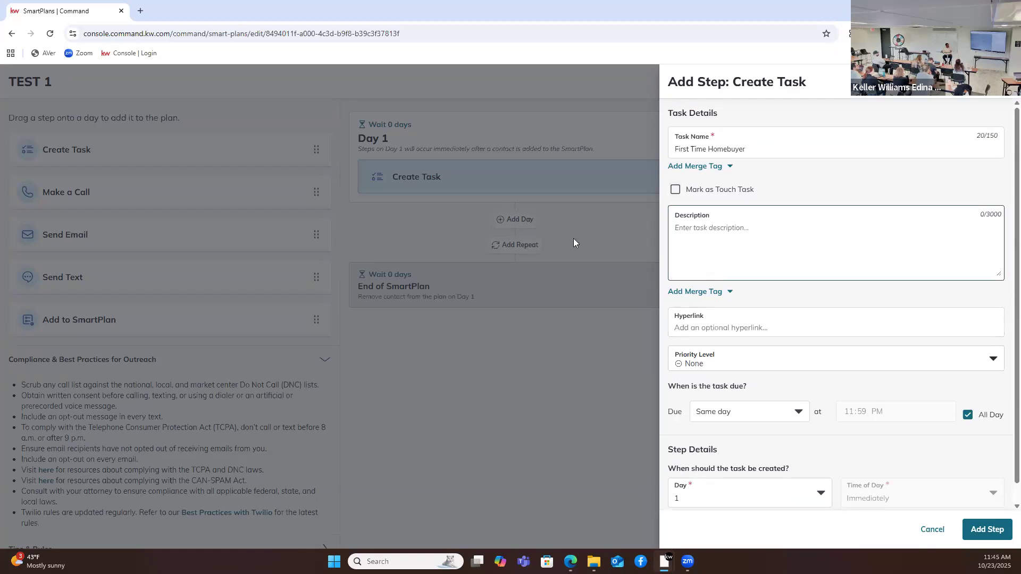
{"action": "left_click", "coordinate": [978, 527]}
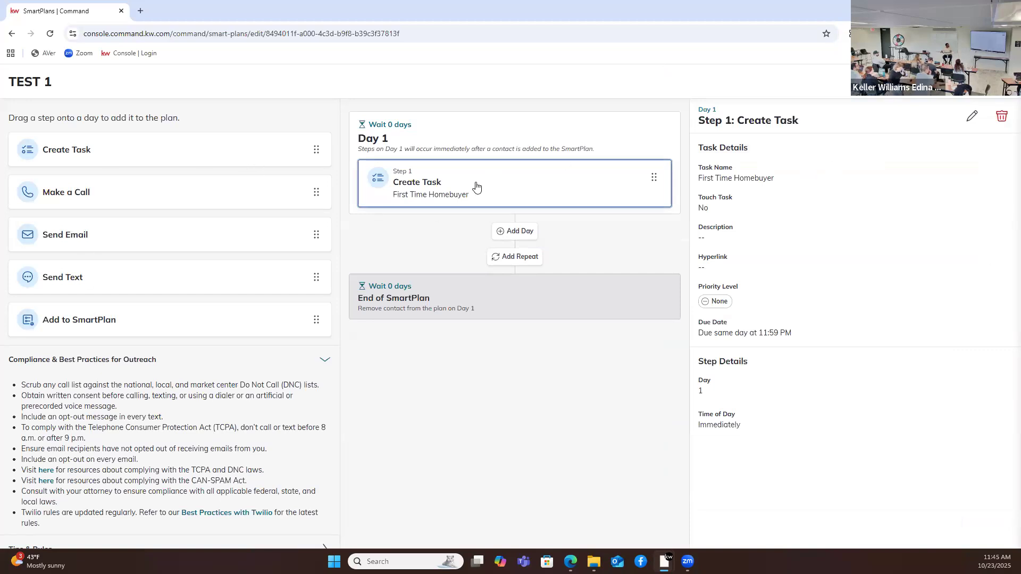
Step: Delete the First Time Homebuyer task step from Day 1
{"action": "left_click", "coordinate": [502, 182]}
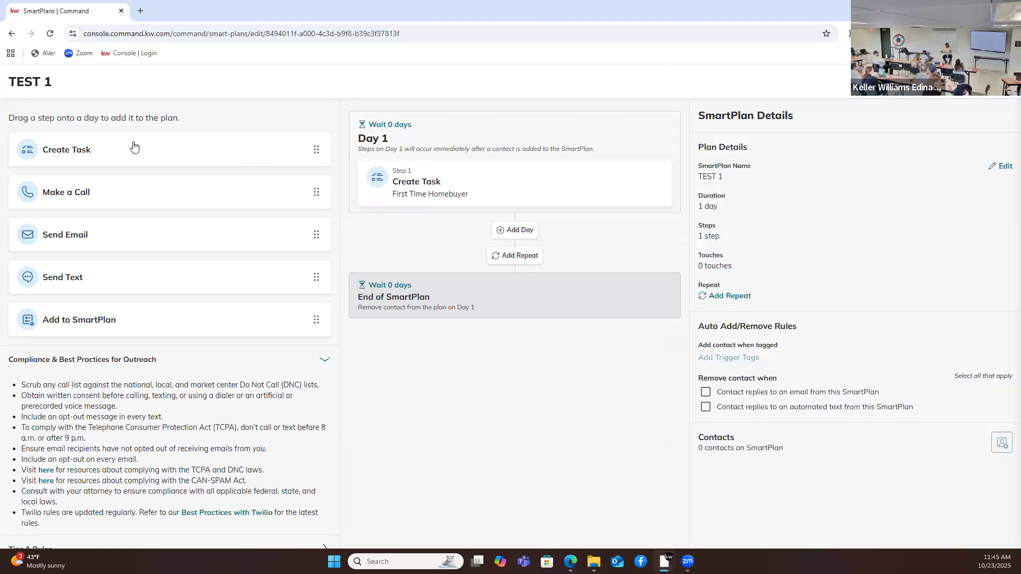
{"action": "left_click", "coordinate": [536, 189]}
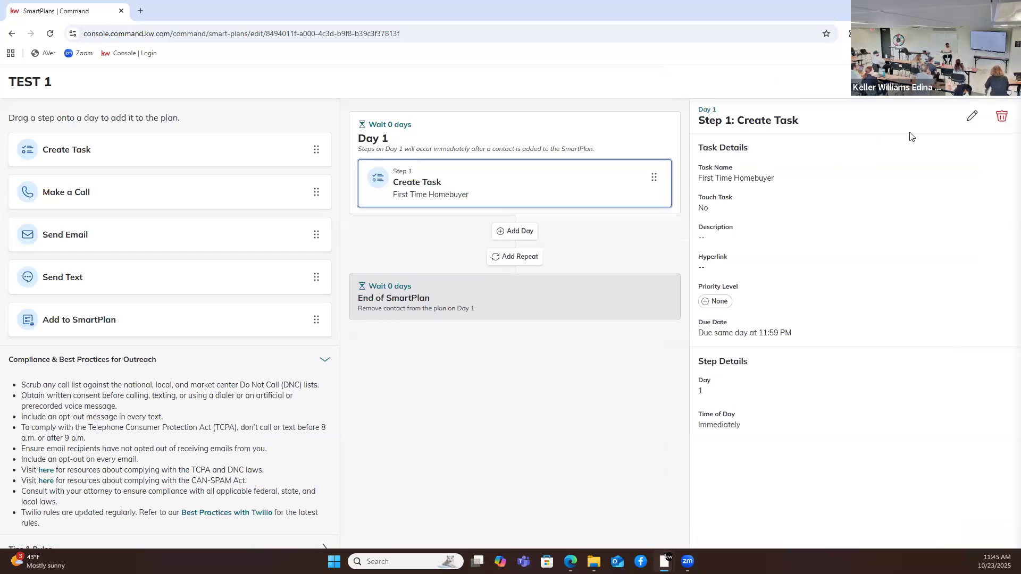
{"action": "left_click", "coordinate": [1000, 117]}
{"action": "left_click", "coordinate": [608, 330]}
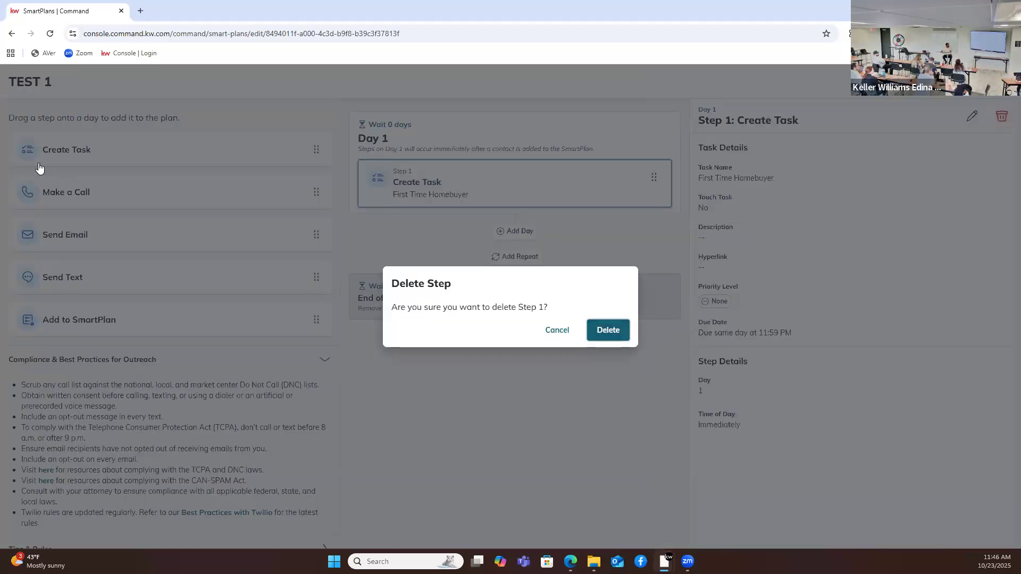
Step: Add a Send Text step to Day 1 with an automated static text reading "TEST"
{"action": "left_click_drag", "start_coordinate": [96, 278], "coordinate": [574, 183]}
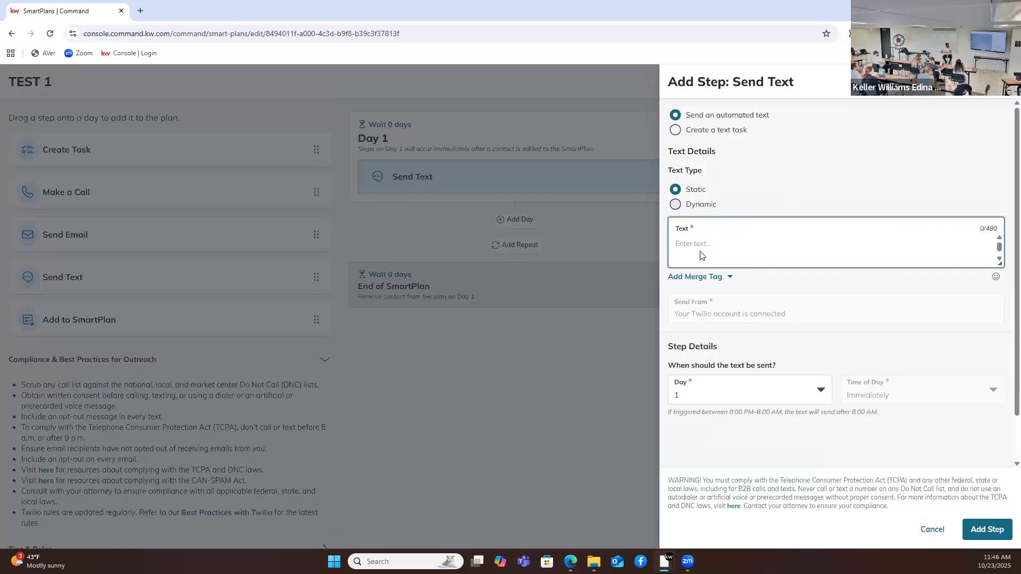
{"action": "type", "text": "TEST"}
{"action": "left_click", "coordinate": [979, 526]}
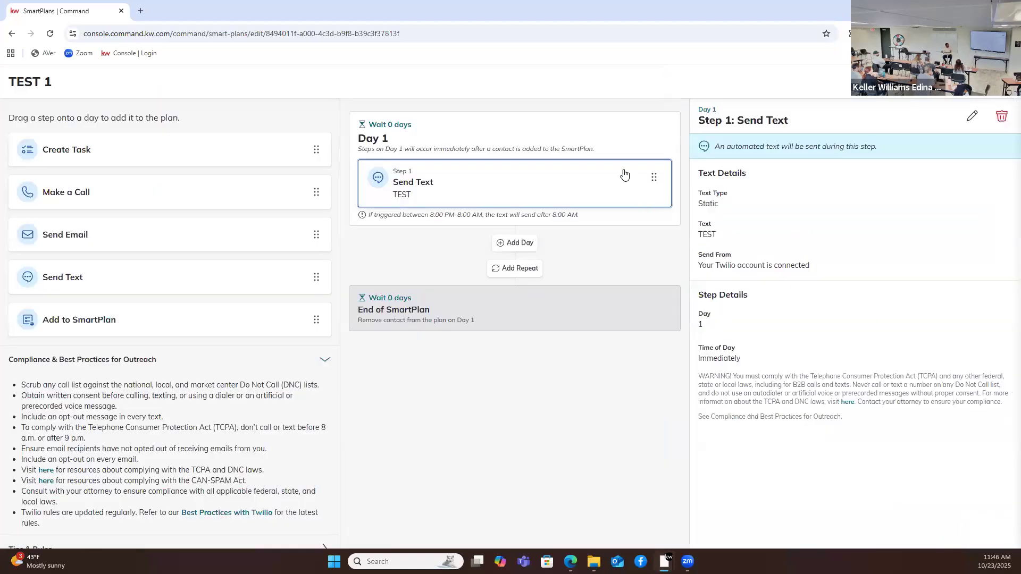
Step: Add a simple Send Email step to Day 1 with the subject "TEST" and the content "r"
{"action": "left_click", "coordinate": [588, 150]}
{"action": "left_click", "coordinate": [575, 191]}
{"action": "left_click", "coordinate": [536, 133]}
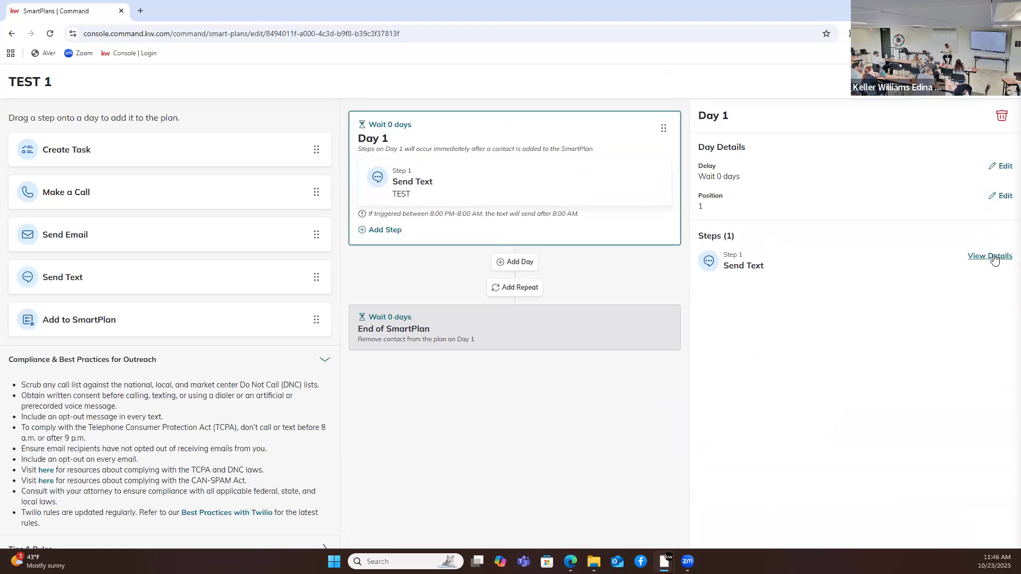
{"action": "left_click", "coordinate": [384, 233]}
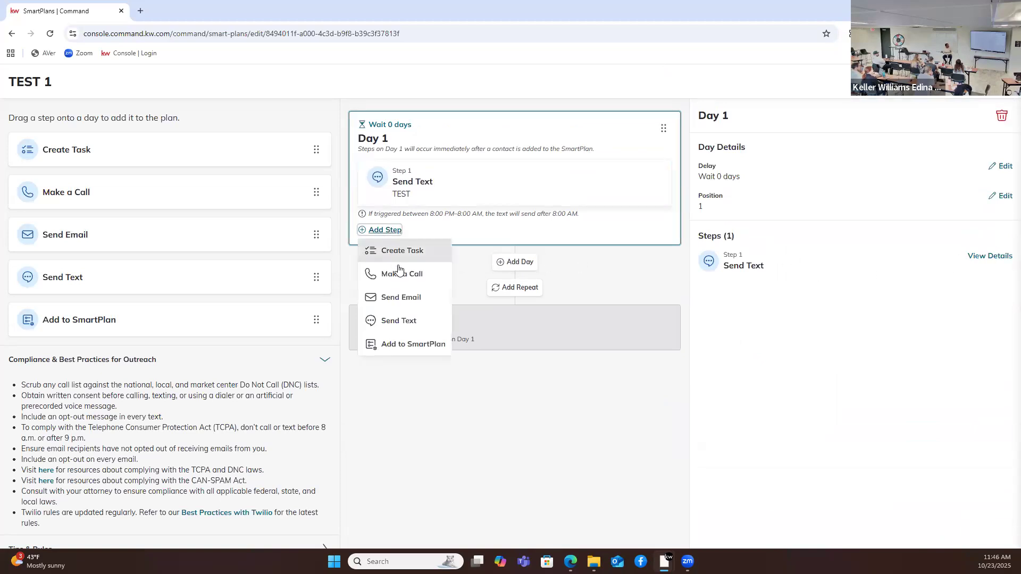
{"action": "left_click", "coordinate": [407, 294]}
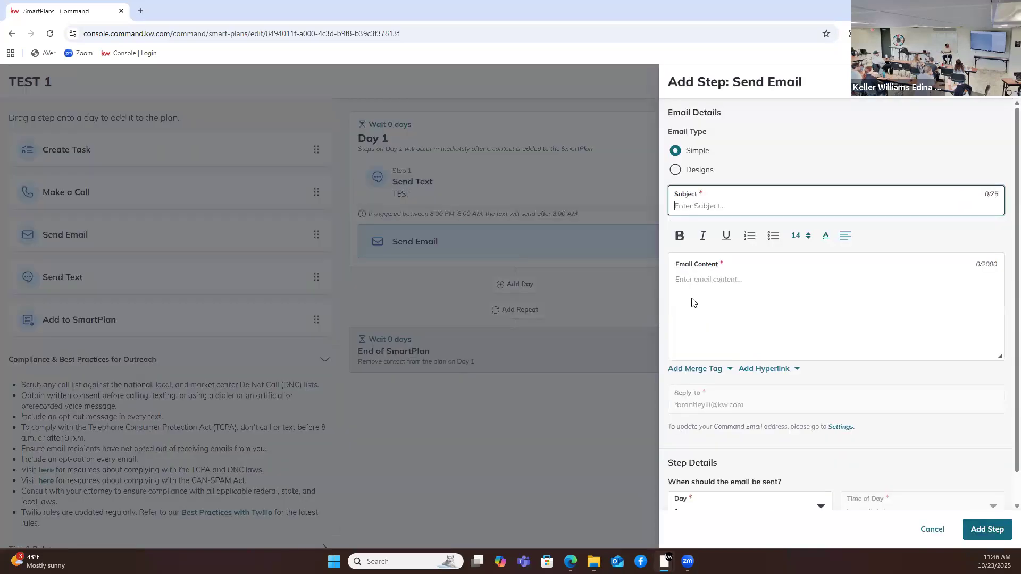
{"action": "left_click", "coordinate": [701, 208]}
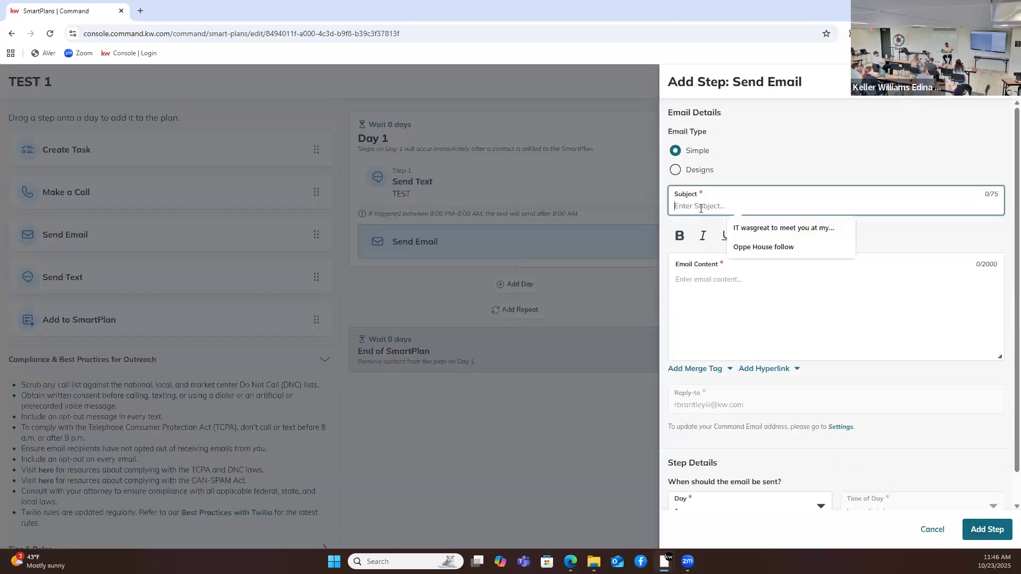
{"action": "type", "text": "TEST"}
{"action": "left_click", "coordinate": [770, 281]}
{"action": "type", "text": "r"}
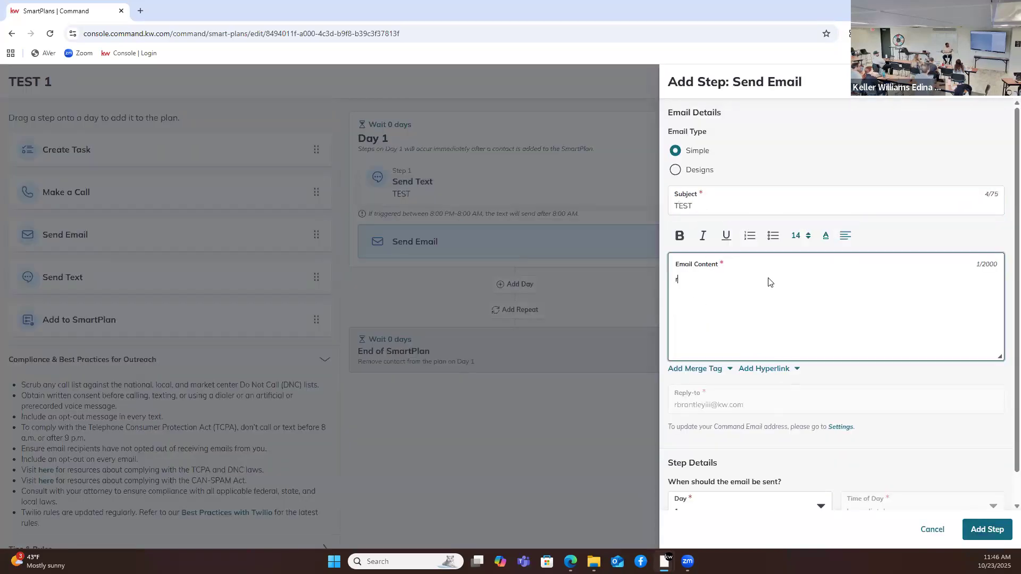
{"action": "scroll", "coordinate": [904, 456], "scroll_direction": "down", "scroll_amount": 1}
{"action": "left_click", "coordinate": [992, 530]}
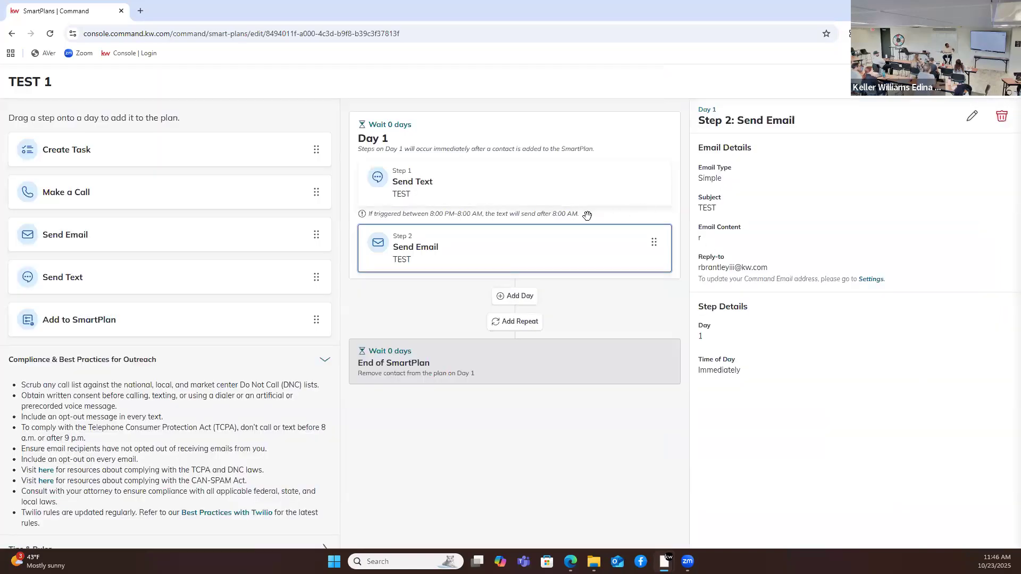
Step: Set the plan to remove contacts when they reply to its emails or automated texts
{"action": "left_click", "coordinate": [587, 215]}
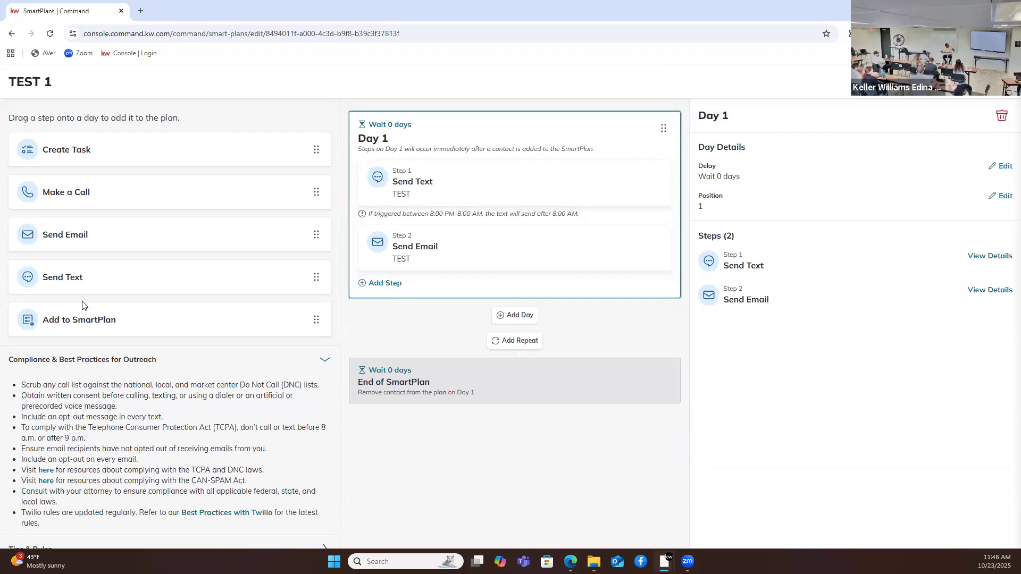
{"action": "left_click", "coordinate": [440, 114]}
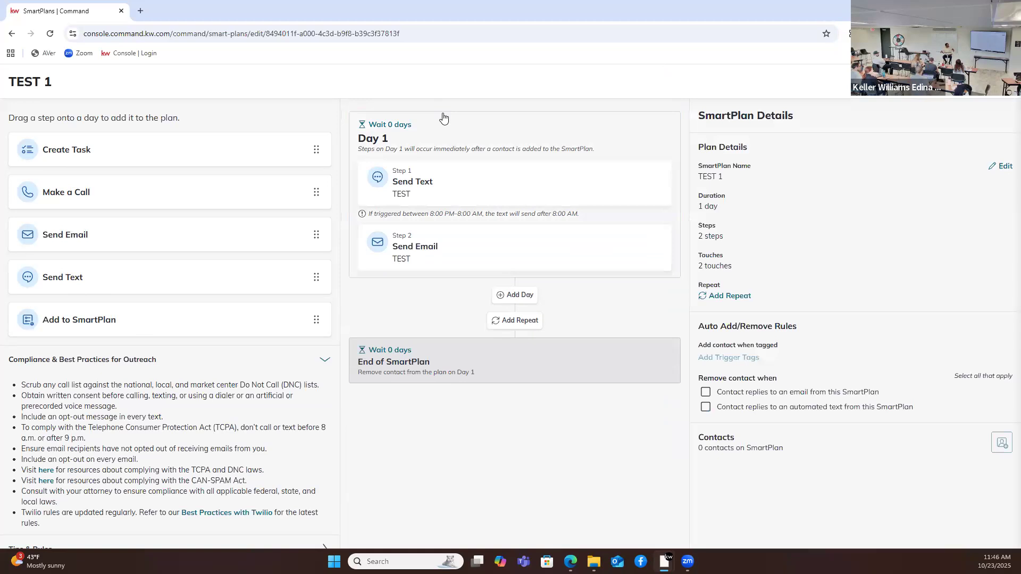
{"action": "left_click", "coordinate": [494, 125]}
{"action": "left_click", "coordinate": [482, 101]}
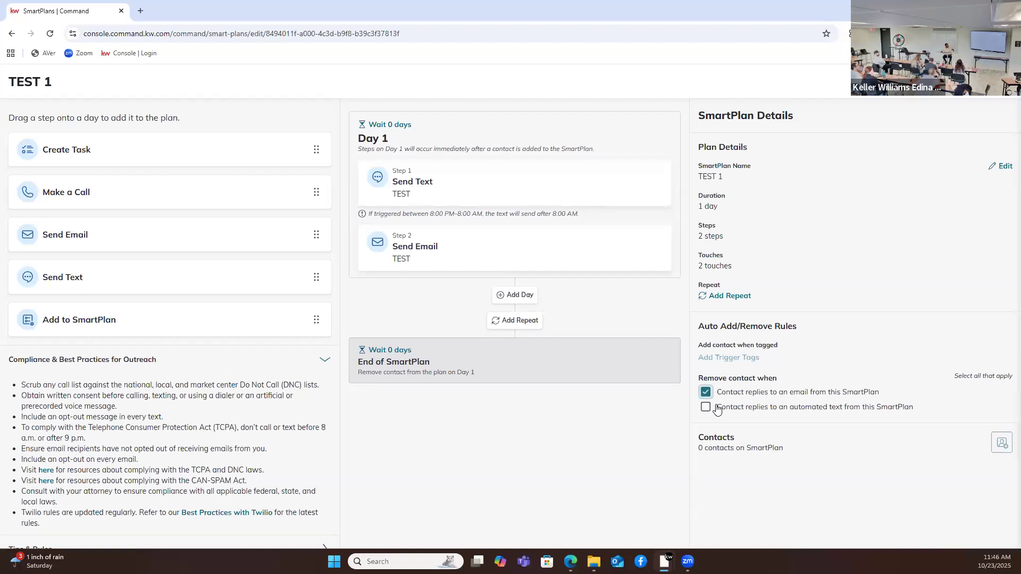
{"action": "left_click", "coordinate": [718, 408]}
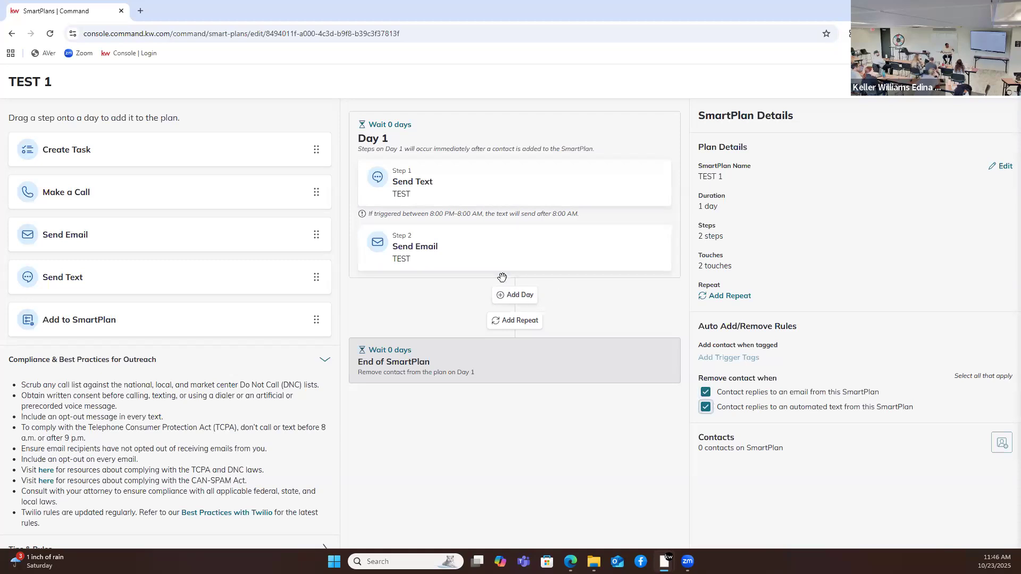
Step: Start an Add to SmartPlan step on Day 1, view the plans that can be selected, and cancel the step
{"action": "left_click", "coordinate": [423, 133]}
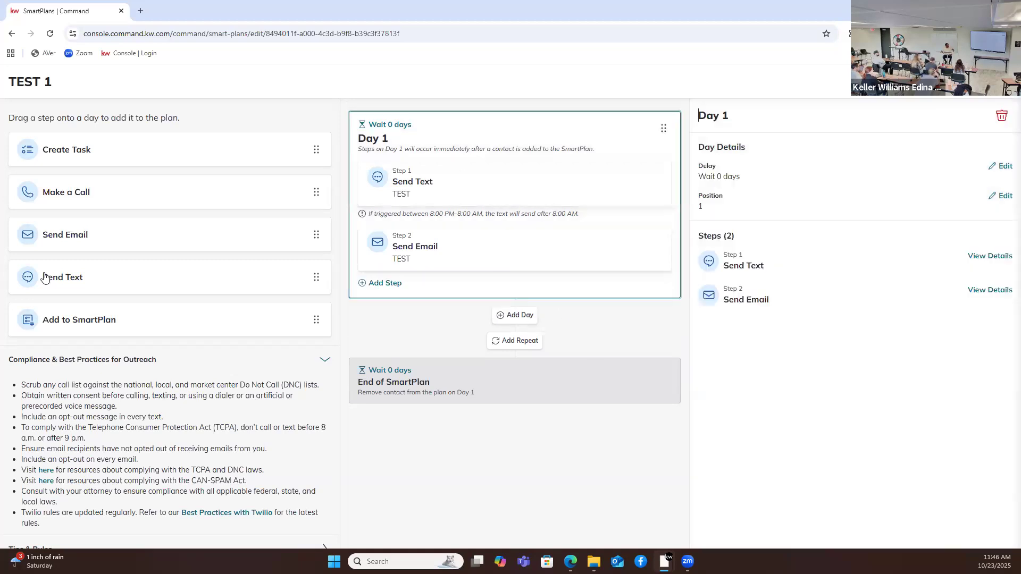
{"action": "left_click", "coordinate": [70, 320]}
{"action": "left_click", "coordinate": [497, 119]}
{"action": "left_click", "coordinate": [391, 284]}
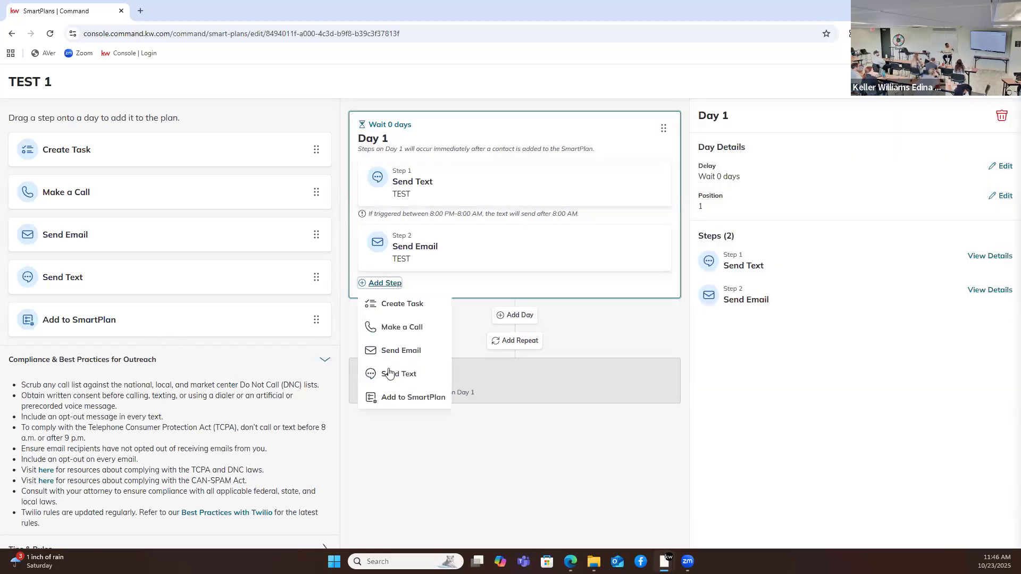
{"action": "left_click", "coordinate": [399, 397]}
{"action": "left_click", "coordinate": [720, 168]}
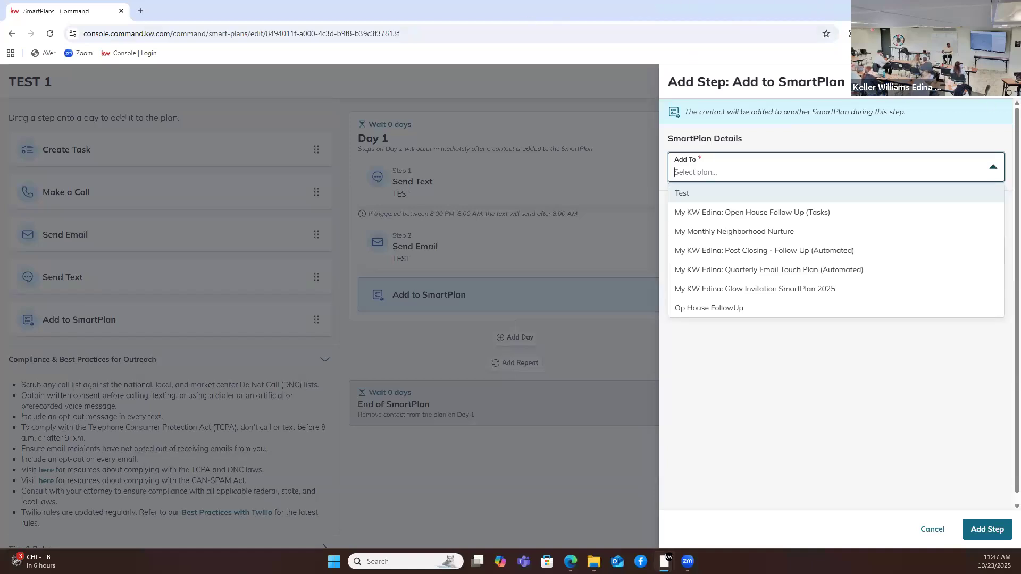
{"action": "left_click", "coordinate": [1004, 82]}
{"action": "left_click", "coordinate": [1004, 82]}
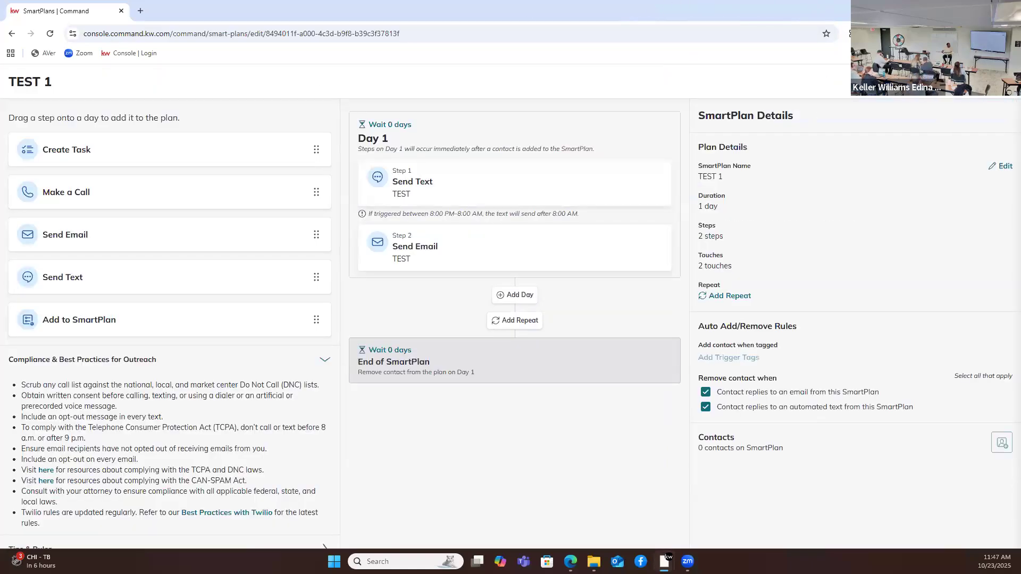
Step: Close the TEST 1 plan without saving its changes
{"action": "left_click", "coordinate": [1003, 82]}
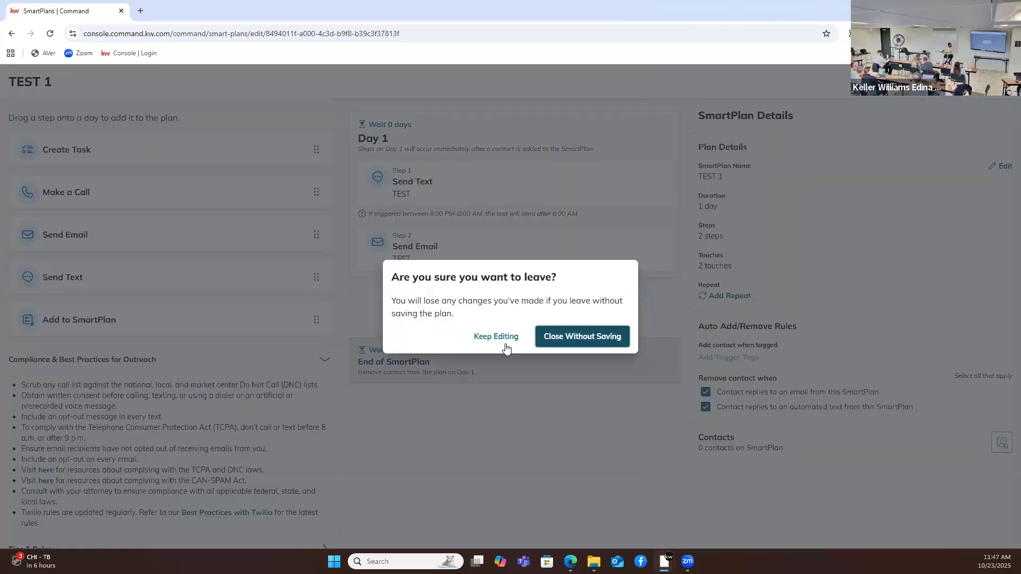
{"action": "left_click", "coordinate": [567, 342]}
Step: Open the My KW Edina: Quarterly Email Touch Plan for editing, review its scheduled email steps, and close it
{"action": "scroll", "coordinate": [287, 391], "scroll_direction": "down", "scroll_amount": 2}
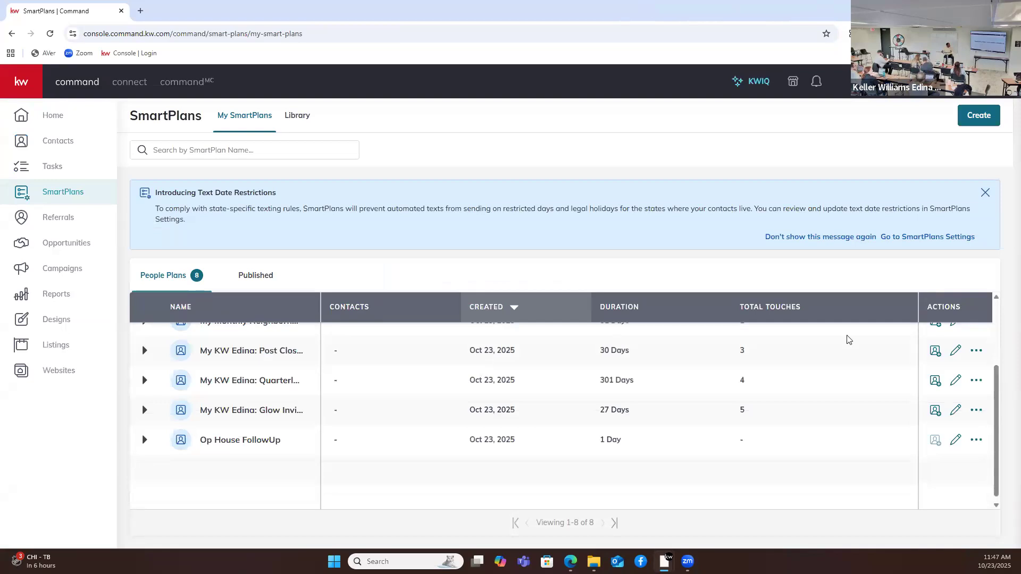
{"action": "left_click", "coordinate": [955, 381]}
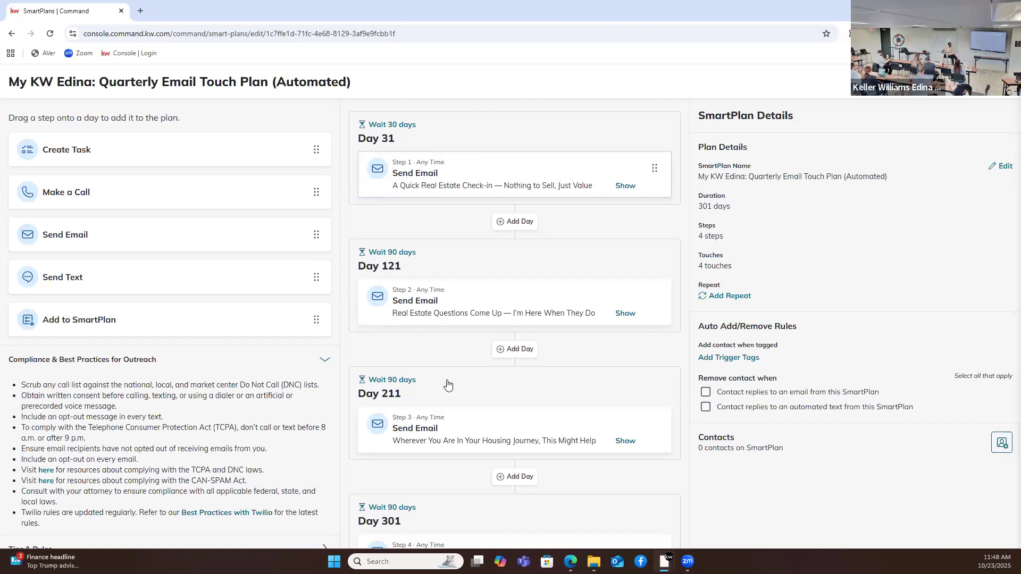
{"action": "scroll", "coordinate": [453, 355], "scroll_direction": "down", "scroll_amount": 1}
{"action": "scroll", "coordinate": [454, 355], "scroll_direction": "down", "scroll_amount": 2}
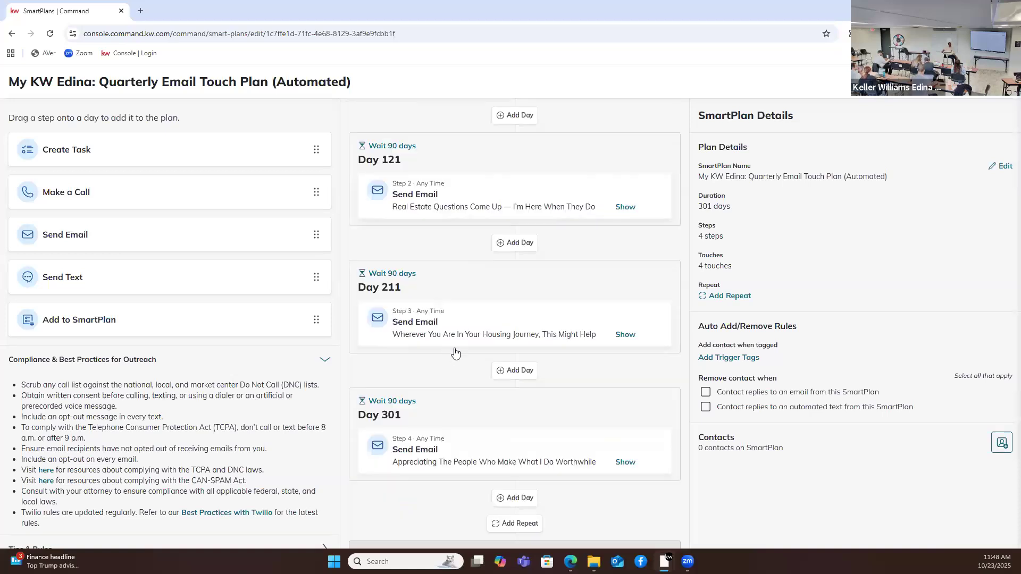
{"action": "scroll", "coordinate": [455, 351], "scroll_direction": "up", "scroll_amount": 2}
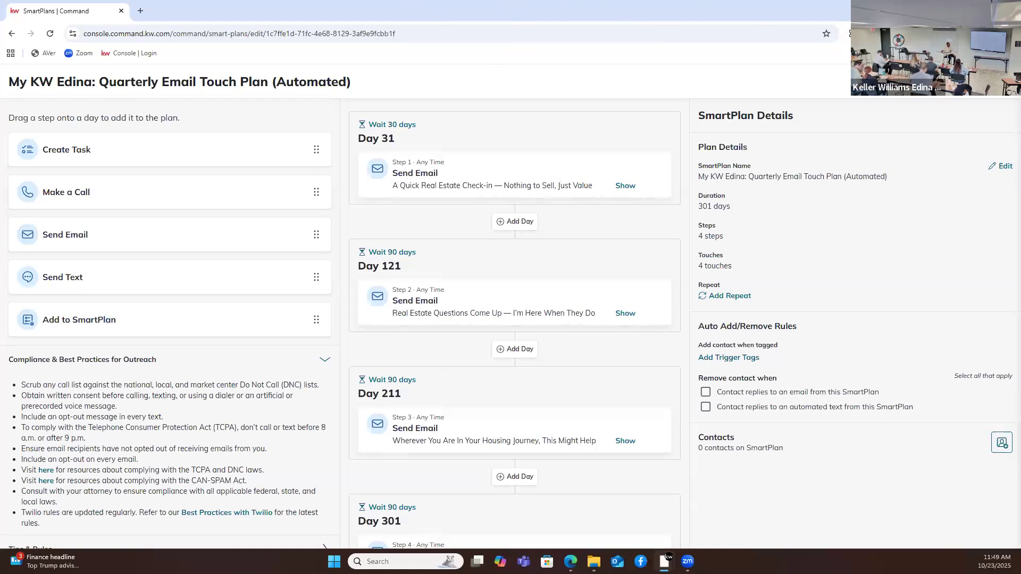
{"action": "left_click", "coordinate": [1005, 83]}
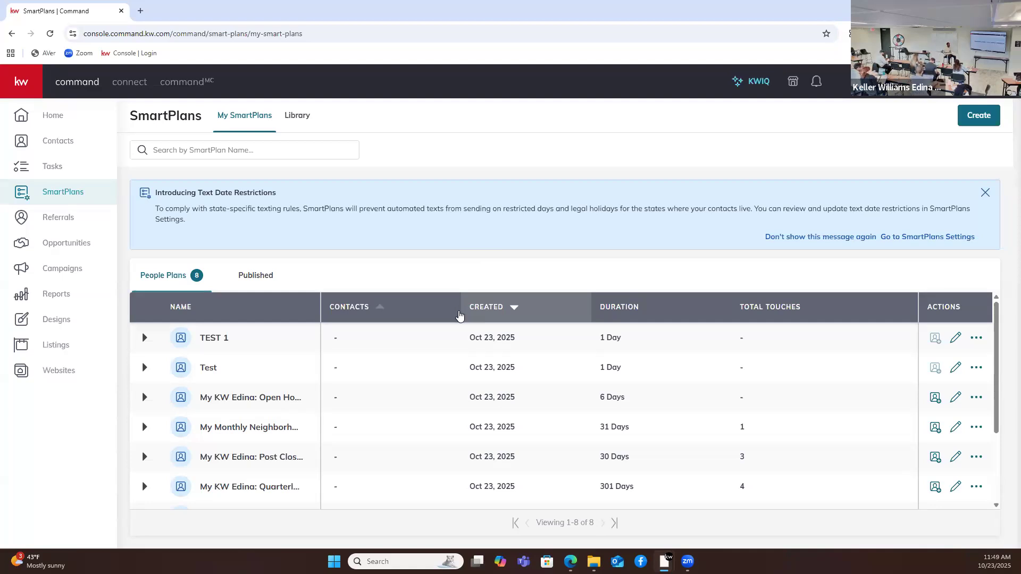
{"action": "scroll", "coordinate": [461, 327], "scroll_direction": "down", "scroll_amount": 1}
{"action": "scroll", "coordinate": [461, 327], "scroll_direction": "down", "scroll_amount": 3}
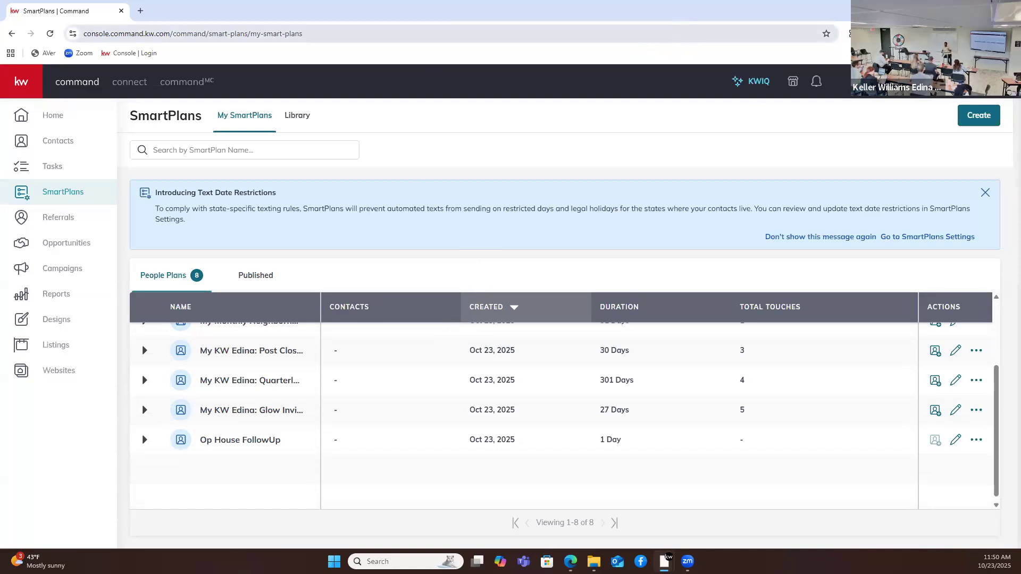
{"action": "mouse_move", "coordinate": [984, 10]}
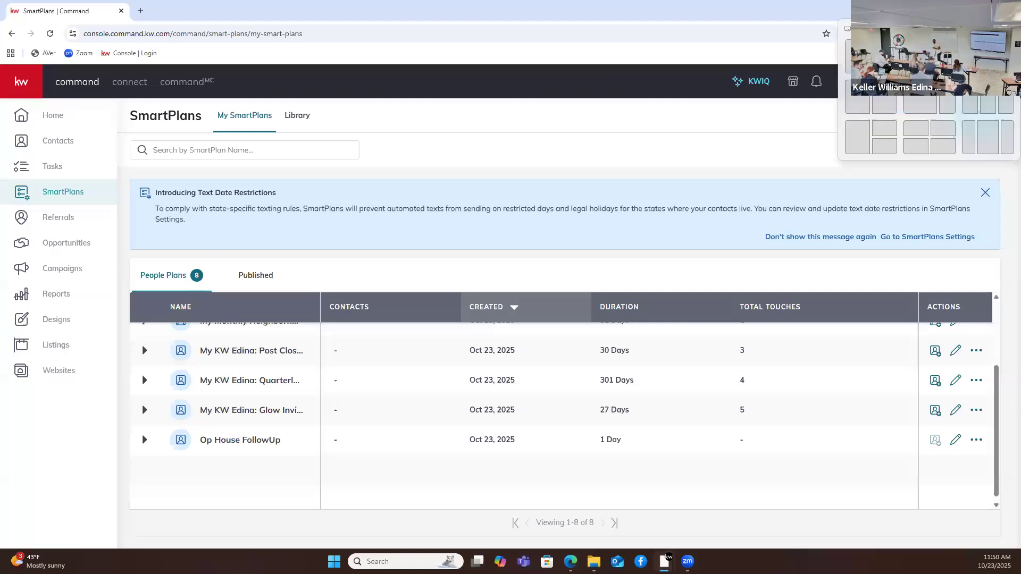